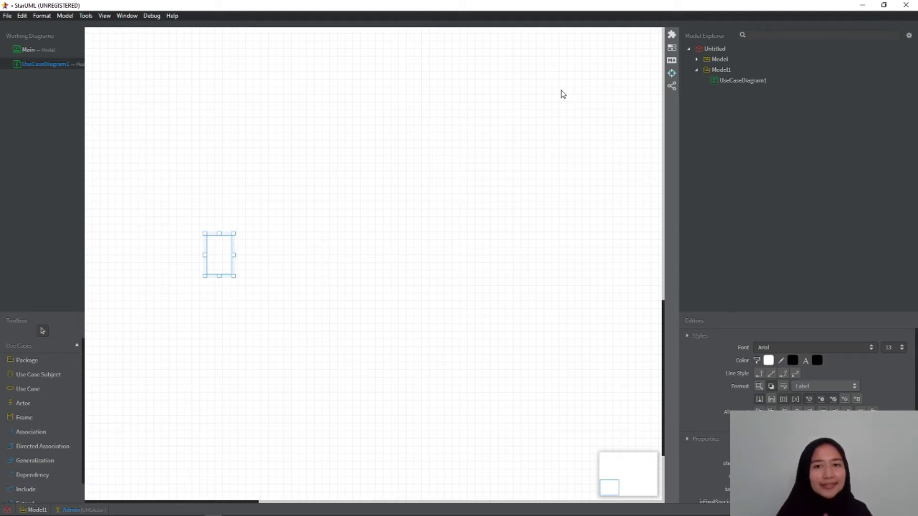
# Draw a large use case subject in the middle of the use case diagram and name it YAPARI
pyautogui.click(30, 373)
pyautogui.moveTo(237, 141); pyautogui.dragTo(444, 373)
pyautogui.write('YAPARI')
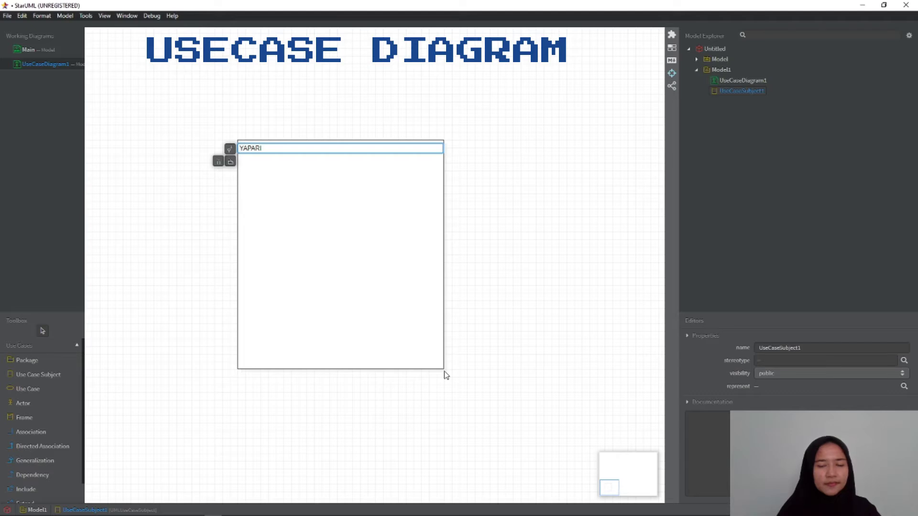
pyautogui.press('Return')
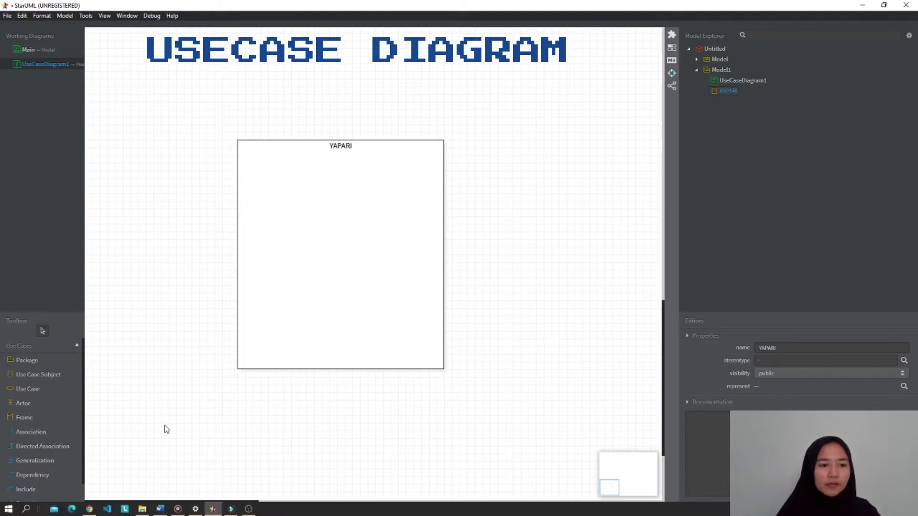
# Place two actors outside the YAPARI subject, one above the other, named user and Admin
pyautogui.click(24, 403)
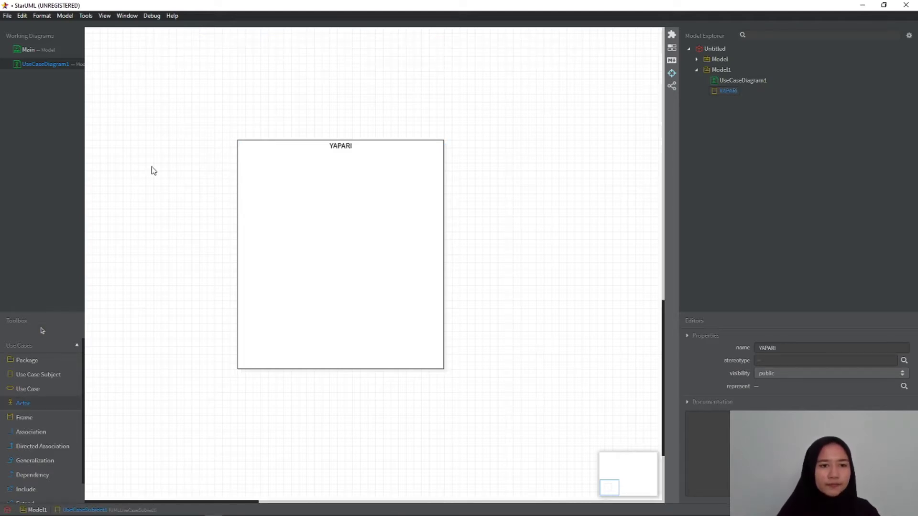
pyautogui.click(181, 172)
pyautogui.write('user')
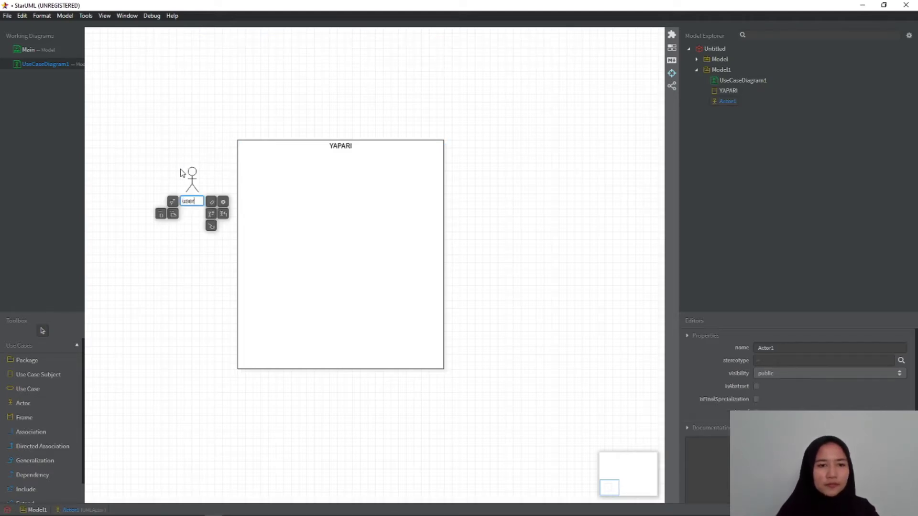
pyautogui.press('Return')
pyautogui.click(25, 404)
pyautogui.click(191, 279)
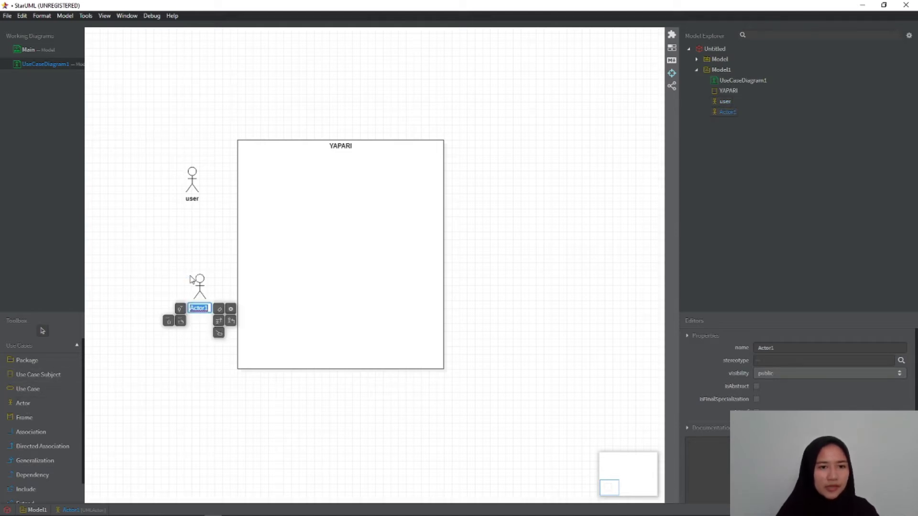
pyautogui.write('Admin')
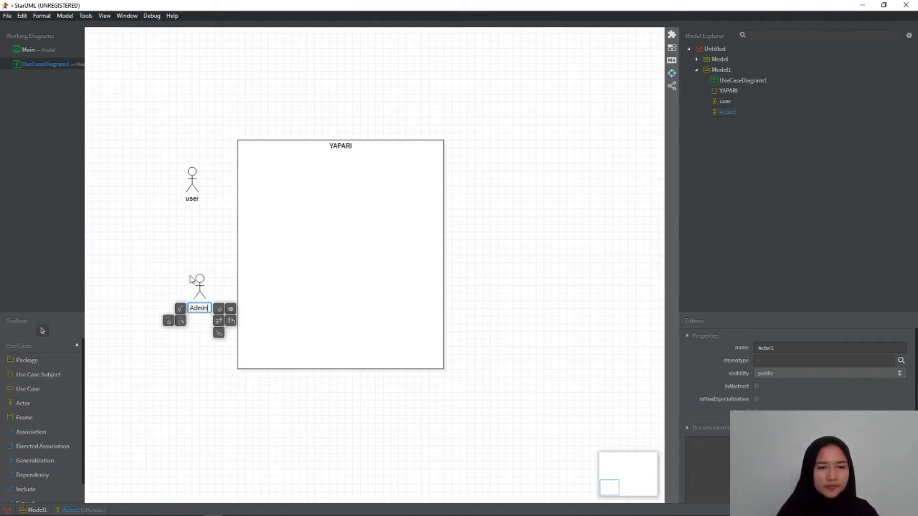
pyautogui.press('Return')
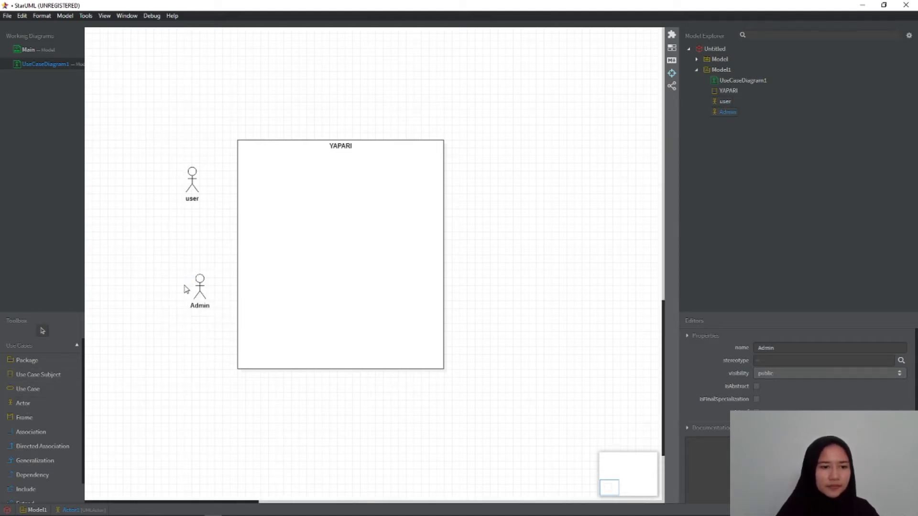
# Draw a use case in the upper part of the YAPARI subject and name it login
pyautogui.click(23, 395)
pyautogui.moveTo(295, 186); pyautogui.dragTo(354, 208)
pyautogui.write('login')
pyautogui.press('Return')
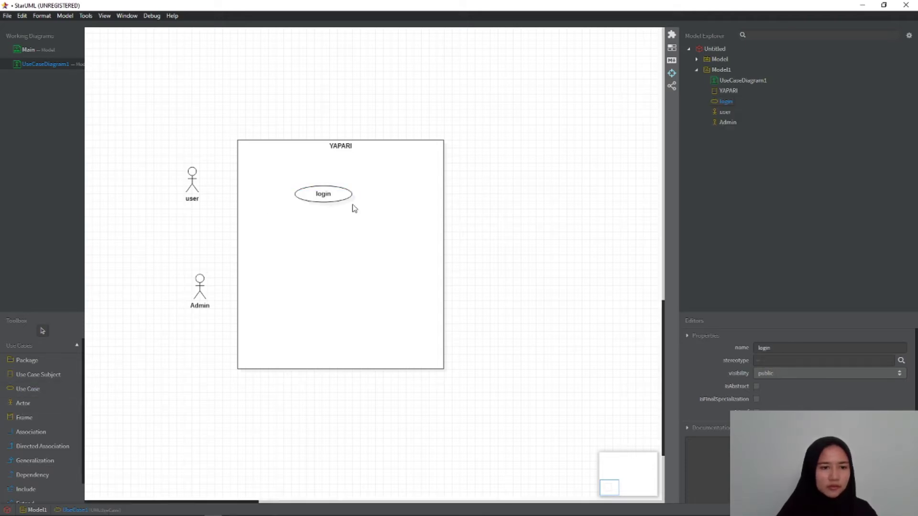
# Add a use case named pengumuman inside YAPARI and position it below login, level with the Admin actor
pyautogui.click(28, 390)
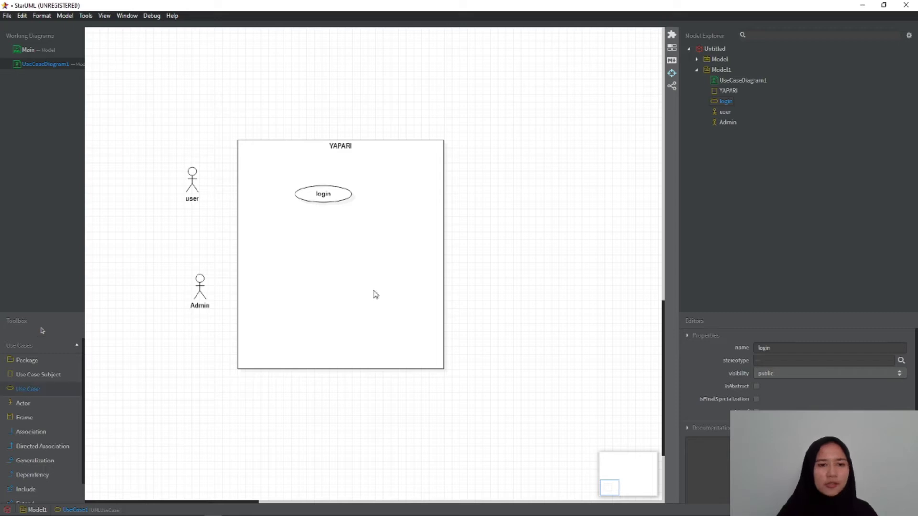
pyautogui.moveTo(308, 271); pyautogui.dragTo(347, 299)
pyautogui.write('pengumuman')
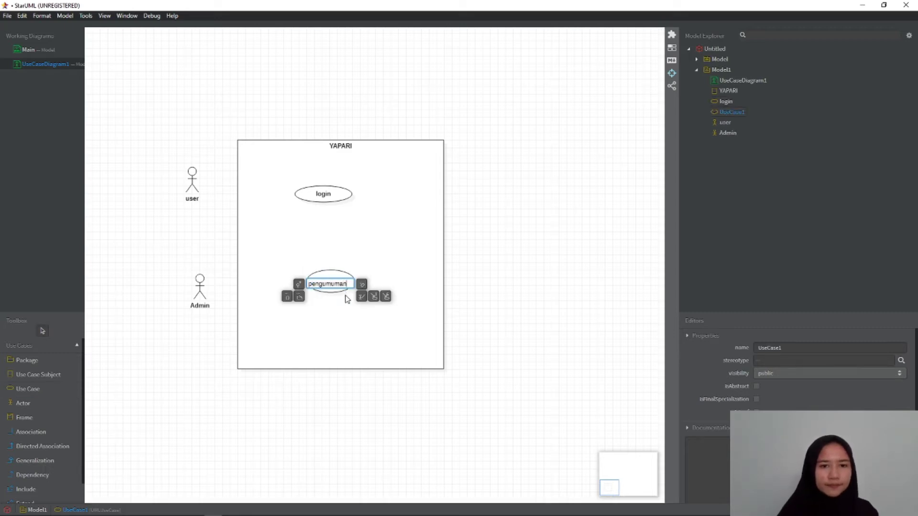
pyautogui.press('Return')
pyautogui.moveTo(340, 294); pyautogui.dragTo(317, 301)
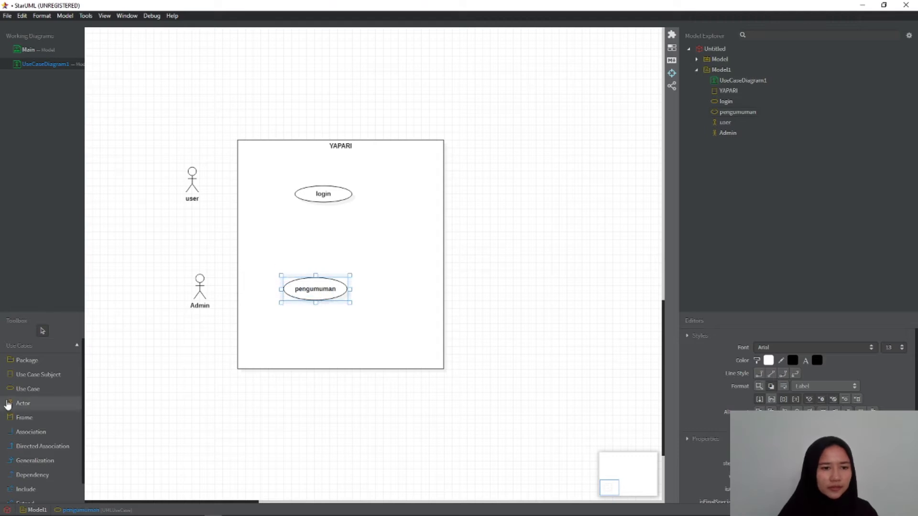
# Draw associations from the user actor to login and pengumuman, and from the Admin actor to pengumuman
pyautogui.click(26, 435)
pyautogui.moveTo(280, 184); pyautogui.dragTo(321, 193)
pyautogui.click(44, 431)
pyautogui.moveTo(192, 184); pyautogui.dragTo(306, 288)
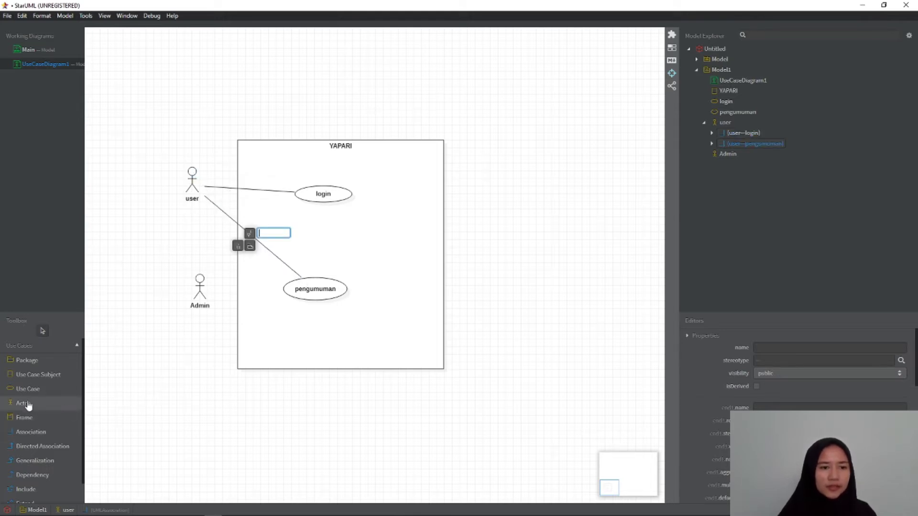
pyautogui.click(28, 432)
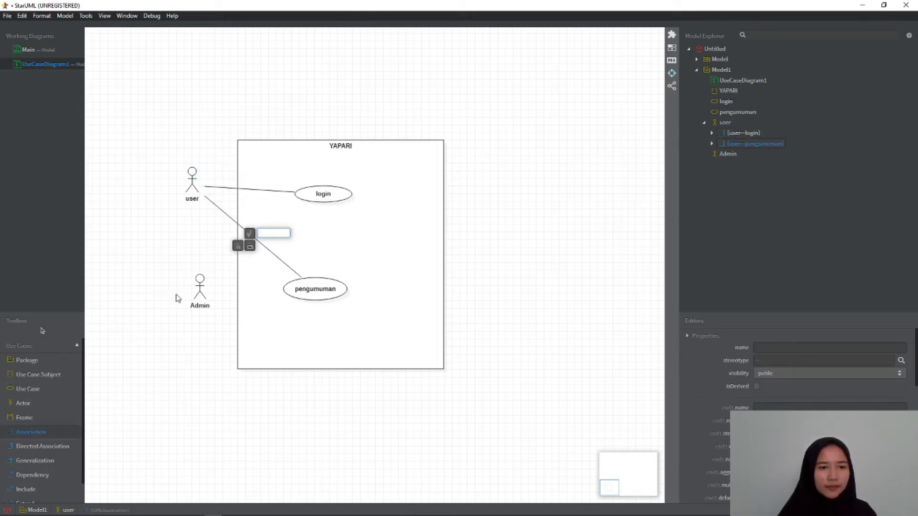
pyautogui.moveTo(206, 286); pyautogui.dragTo(309, 297)
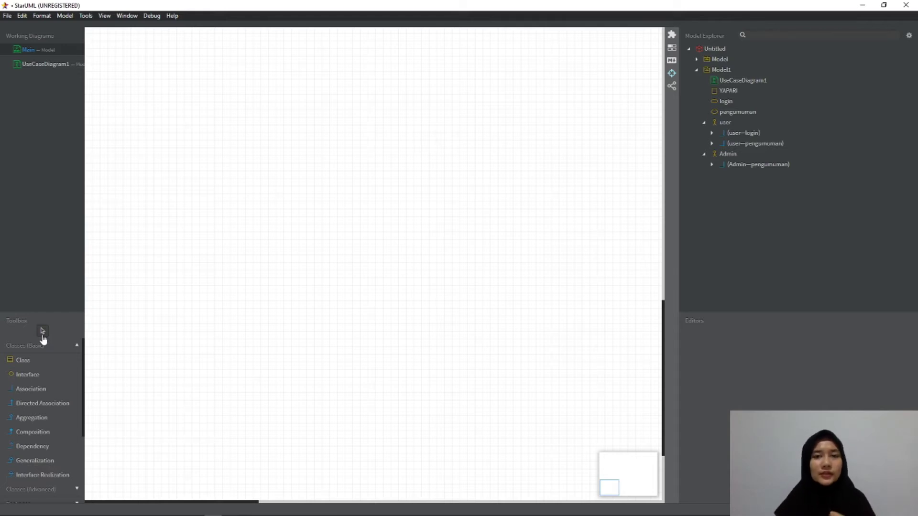
pyautogui.scroll(-2, 29, 433)
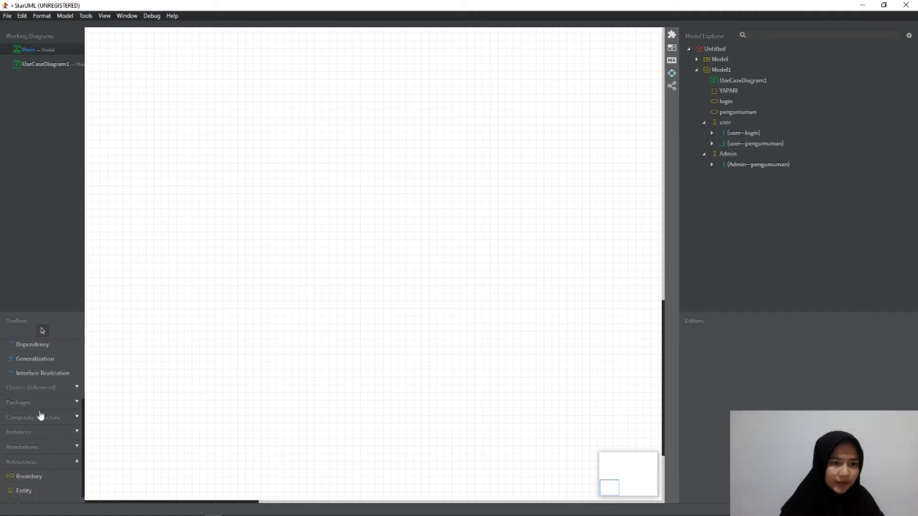
pyautogui.scroll(2, 42, 417)
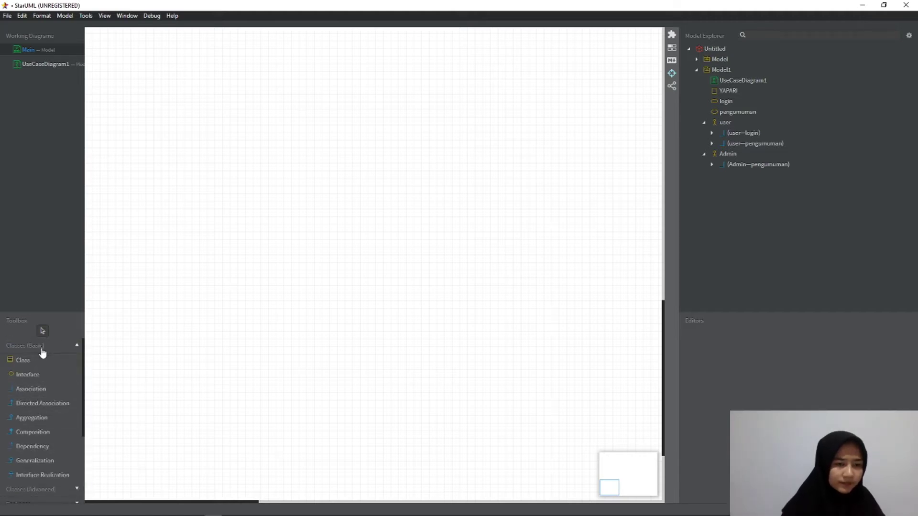
pyautogui.click(41, 490)
pyautogui.scroll(-3, 41, 490)
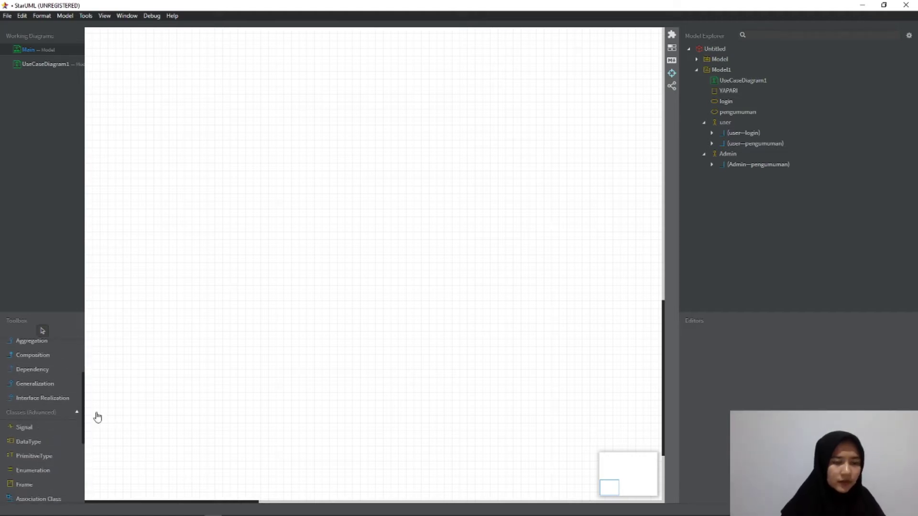
# Add a new activity diagram to the project
pyautogui.rightClick(159, 343)
pyautogui.moveTo(178, 363)
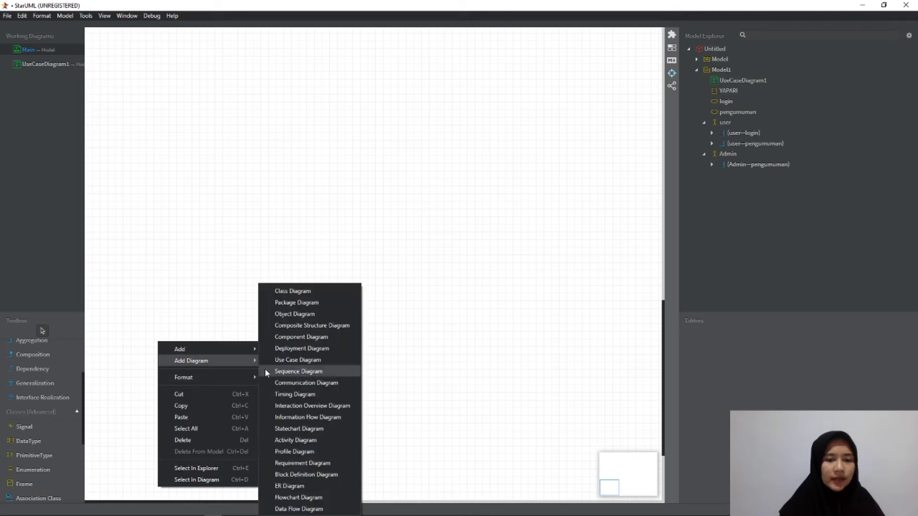
pyautogui.click(294, 442)
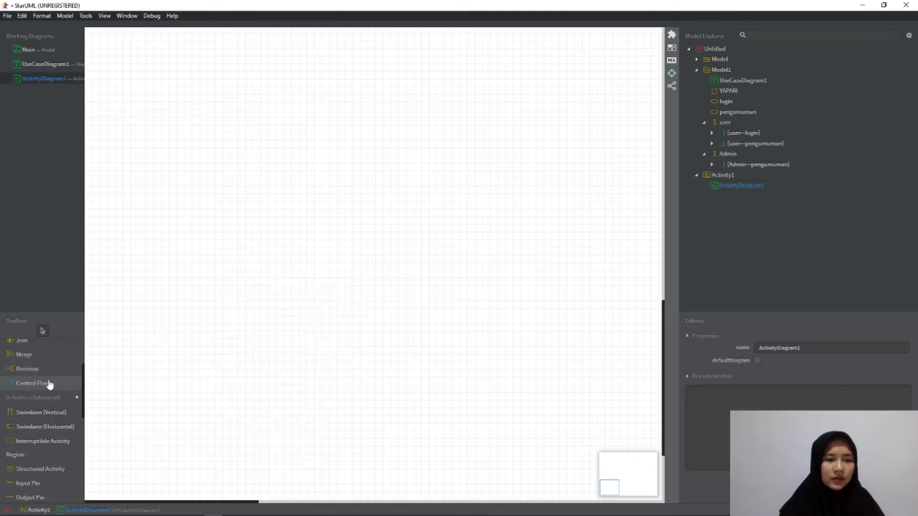
# Draw a tall vertical swimlane in the empty activity diagram and name it Admin
pyautogui.click(44, 415)
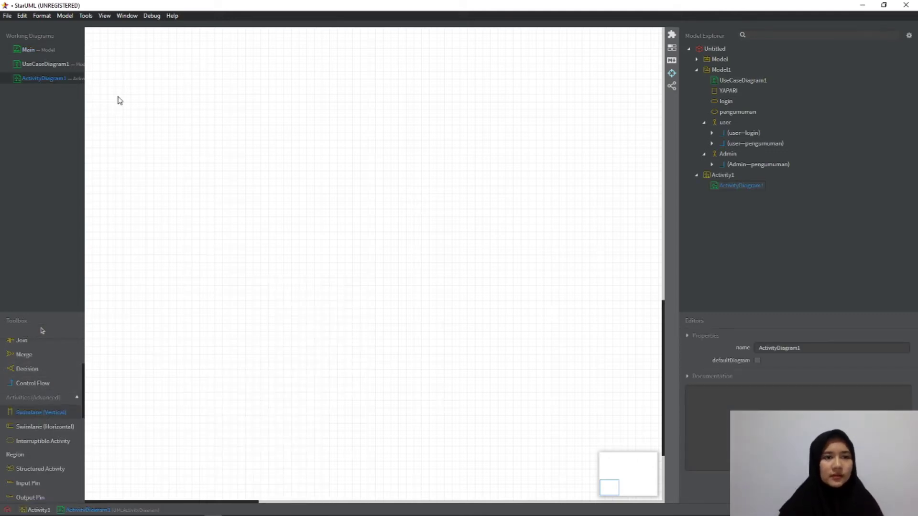
pyautogui.moveTo(96, 75); pyautogui.dragTo(254, 408)
pyautogui.write('Admin')
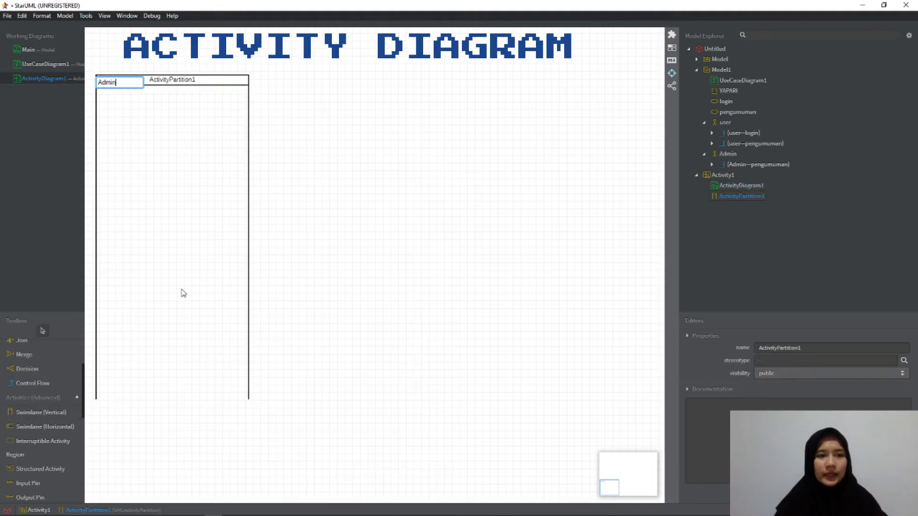
pyautogui.press('Return')
# Add a second vertical swimlane adjoining the Admin lane, slightly wider than it, and name it sistem
pyautogui.click(29, 413)
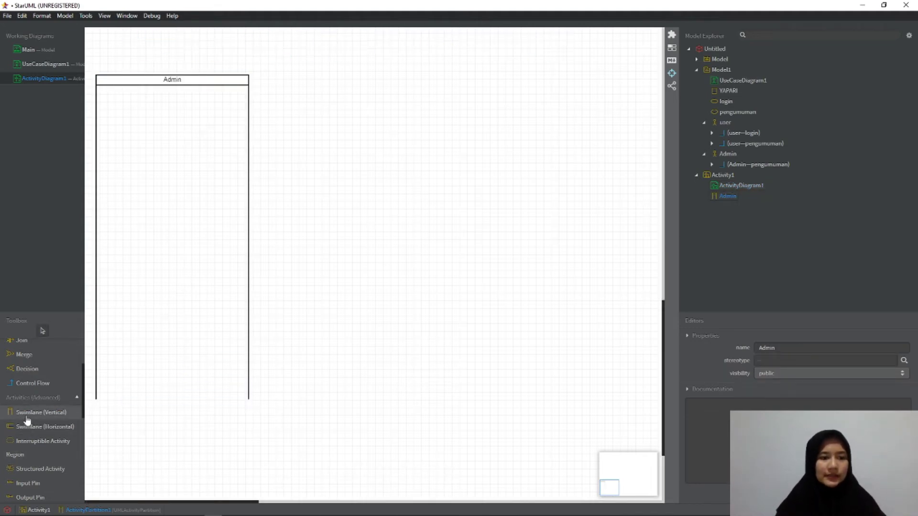
pyautogui.moveTo(249, 75); pyautogui.dragTo(468, 415)
pyautogui.moveTo(463, 410); pyautogui.dragTo(433, 404)
pyautogui.write('sistem')
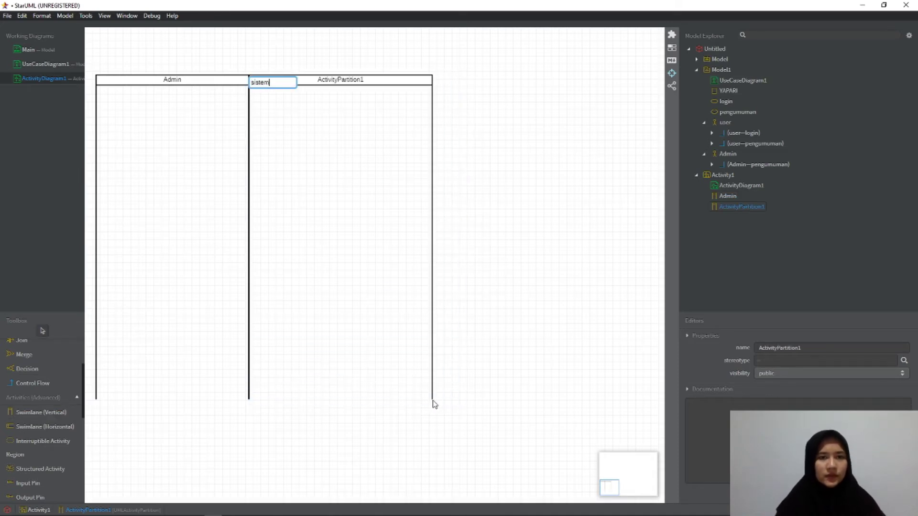
pyautogui.press('Return')
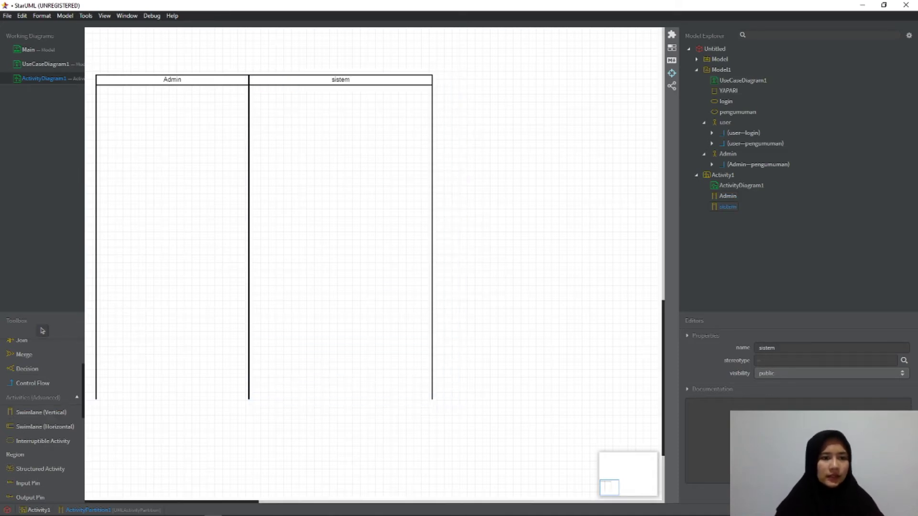
# Add a third vertical swimlane adjoining the sistem lane and name it User
pyautogui.click(76, 414)
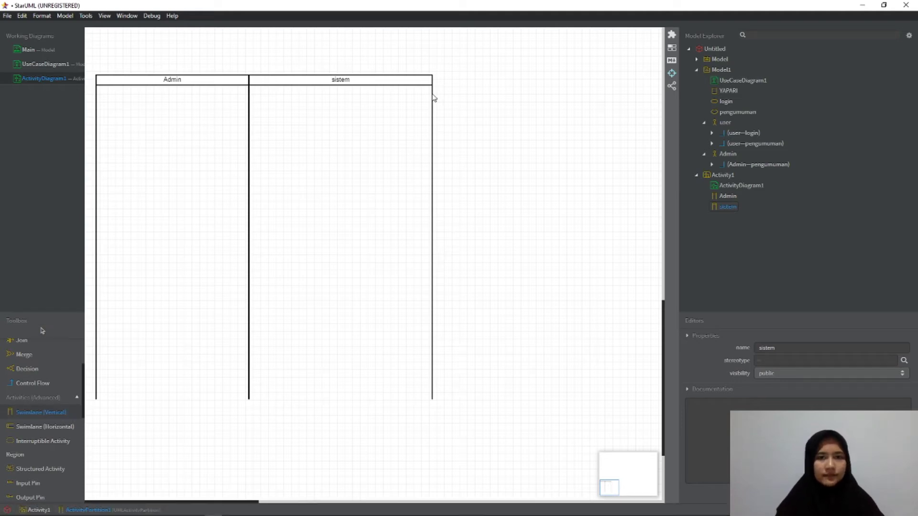
pyautogui.moveTo(455, 108); pyautogui.dragTo(650, 405)
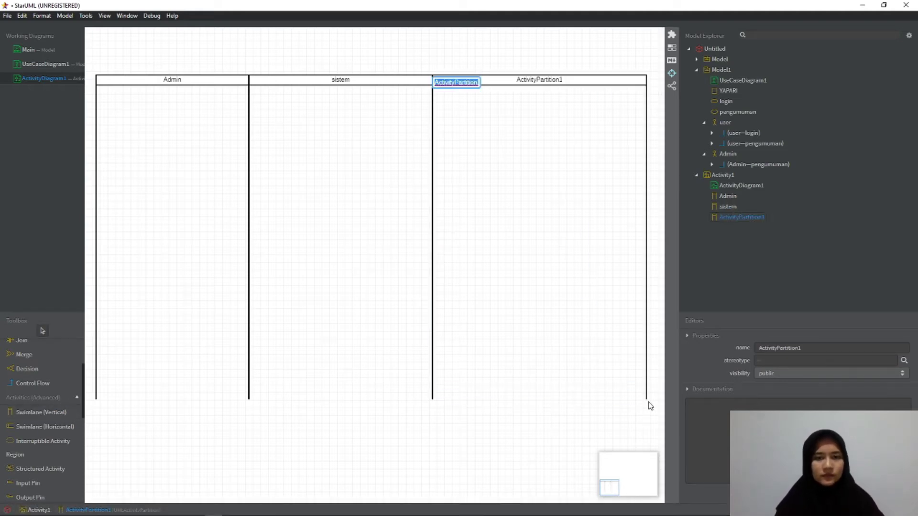
pyautogui.write('User')
pyautogui.press('Return')
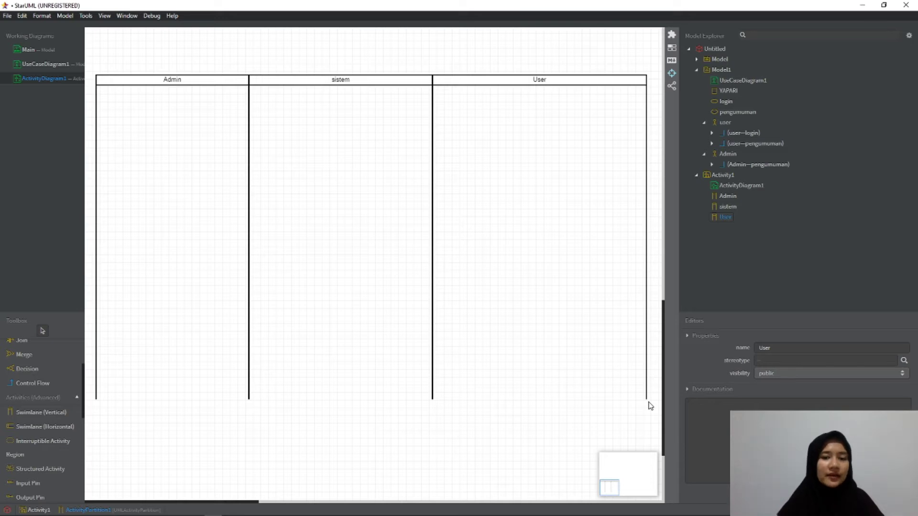
# Place an initial node at the top of the Admin swimlane
pyautogui.scroll(3, 49, 387)
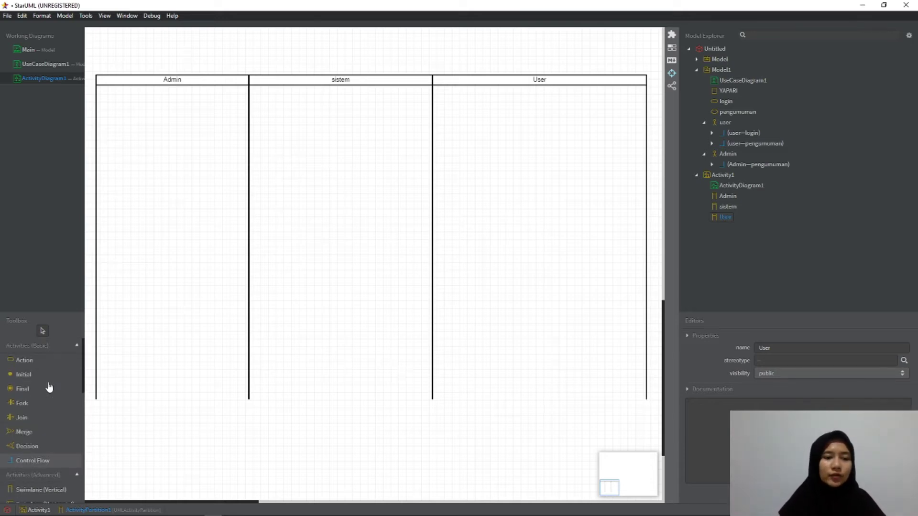
pyautogui.click(27, 378)
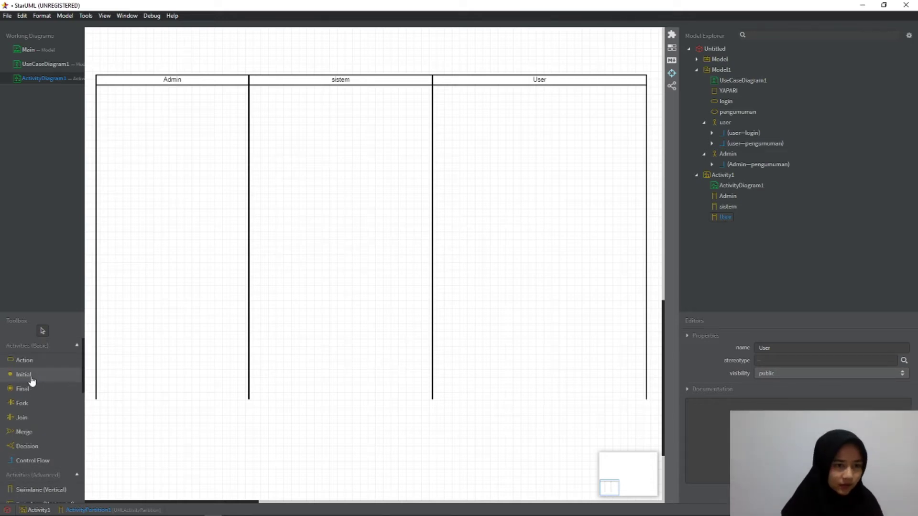
pyautogui.click(30, 380)
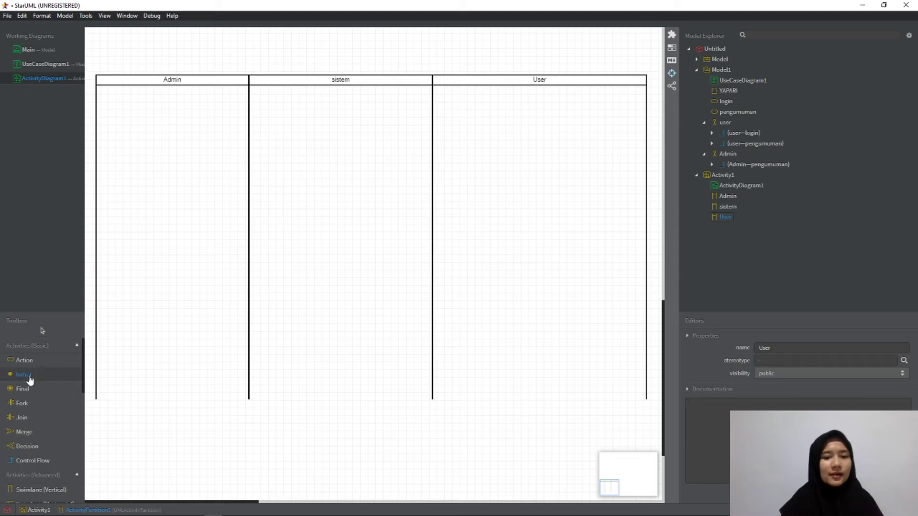
pyautogui.click(160, 96)
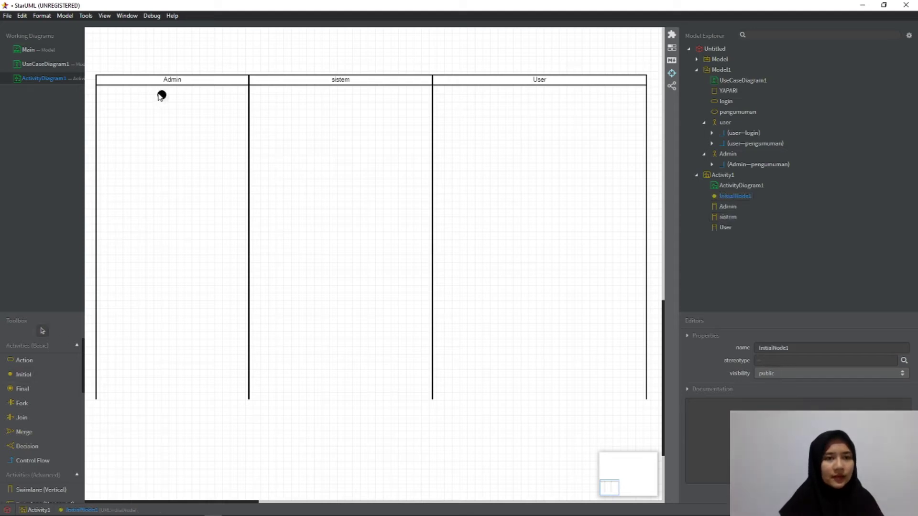
# Draw an action below the initial node in the Admin swimlane and name it "Admin masuk ke halaman admin"
pyautogui.click(34, 363)
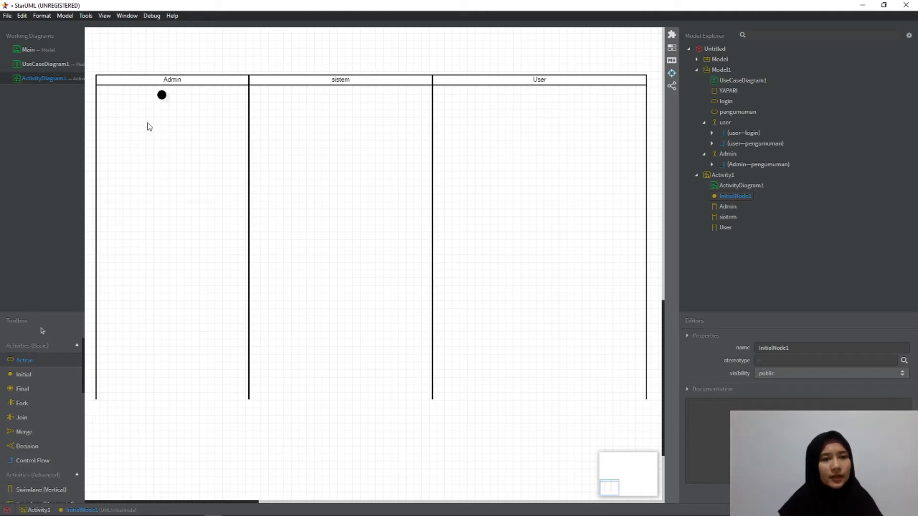
pyautogui.moveTo(119, 117); pyautogui.dragTo(216, 161)
pyautogui.write('Admin')
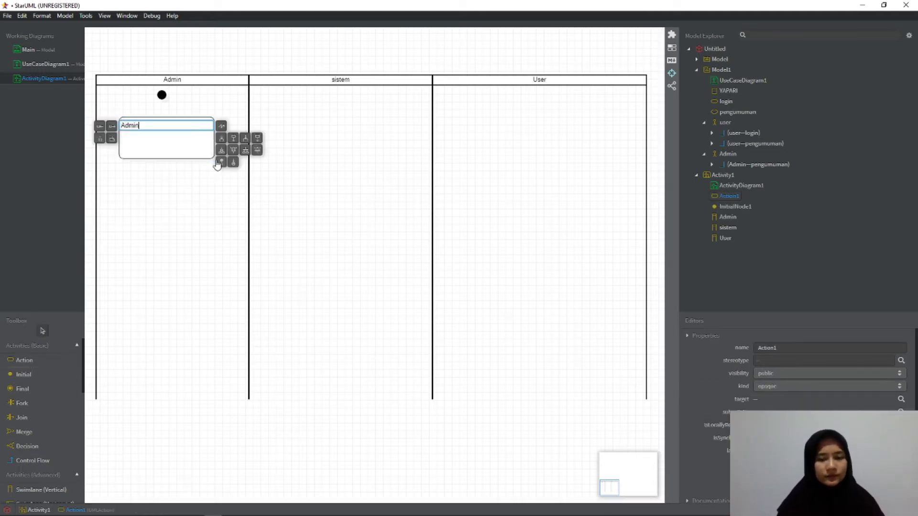
pyautogui.write(' masuk ke halaman admin')
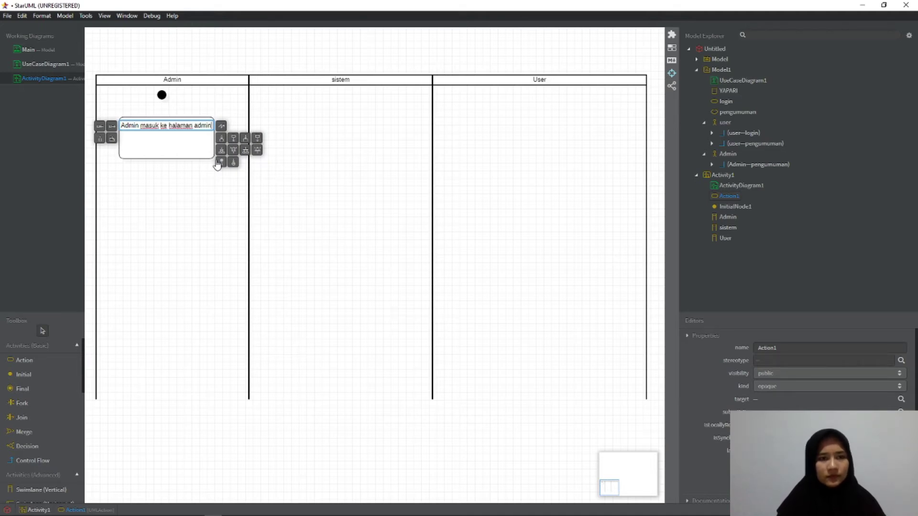
pyautogui.press('Return')
# Word-wrap and shorten the "Admin masuk ke halaman admin" action, and link the initial node to it with a control flow
pyautogui.rightClick(199, 154)
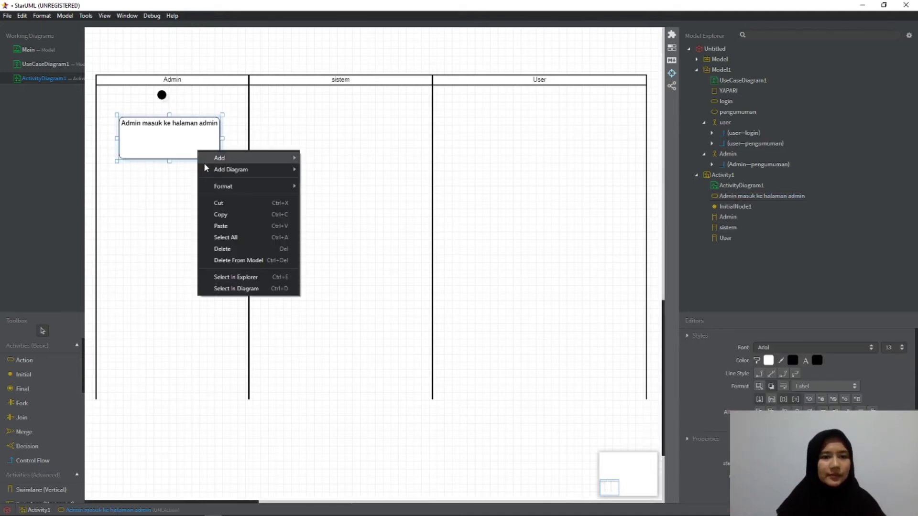
pyautogui.moveTo(211, 185)
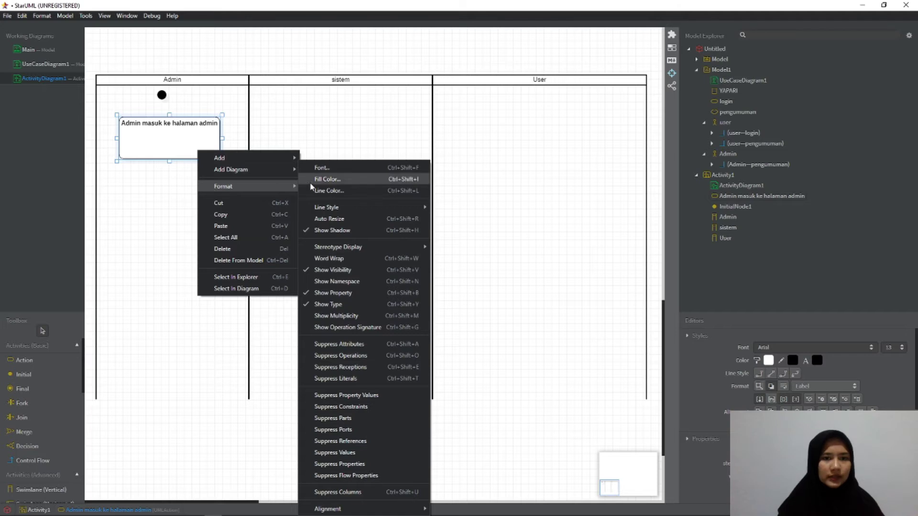
pyautogui.click(320, 257)
pyautogui.moveTo(170, 160)
pyautogui.mouseDown()
pyautogui.moveTo(170, 140)
pyautogui.moveTo(171, 148)
pyautogui.mouseUp()
pyautogui.click(30, 461)
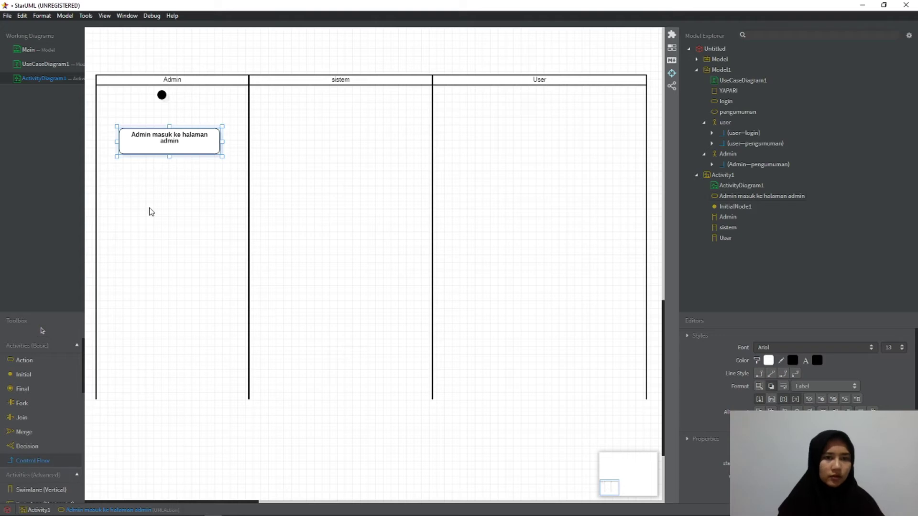
pyautogui.moveTo(162, 95); pyautogui.dragTo(165, 139)
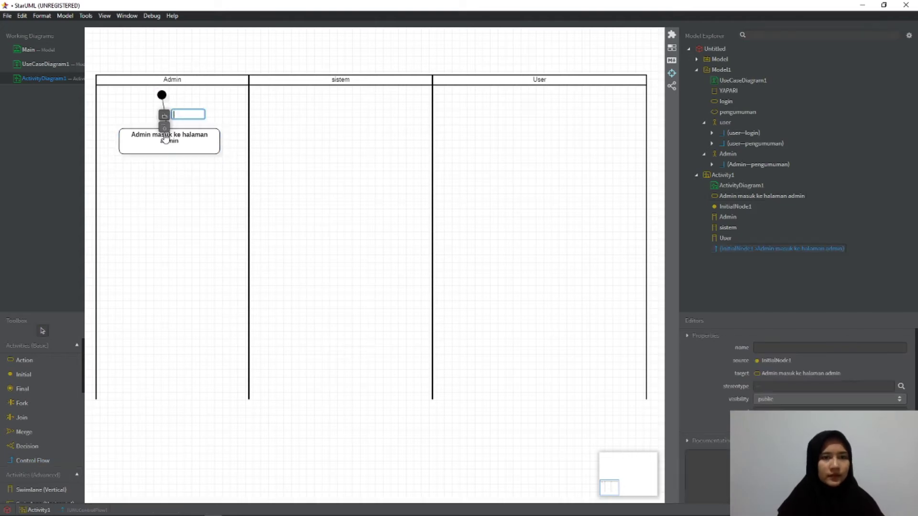
# Add an action named "Admin mengupload hasil pengumuman" below the first Admin action, and link that action to it with a control flow
pyautogui.click(24, 360)
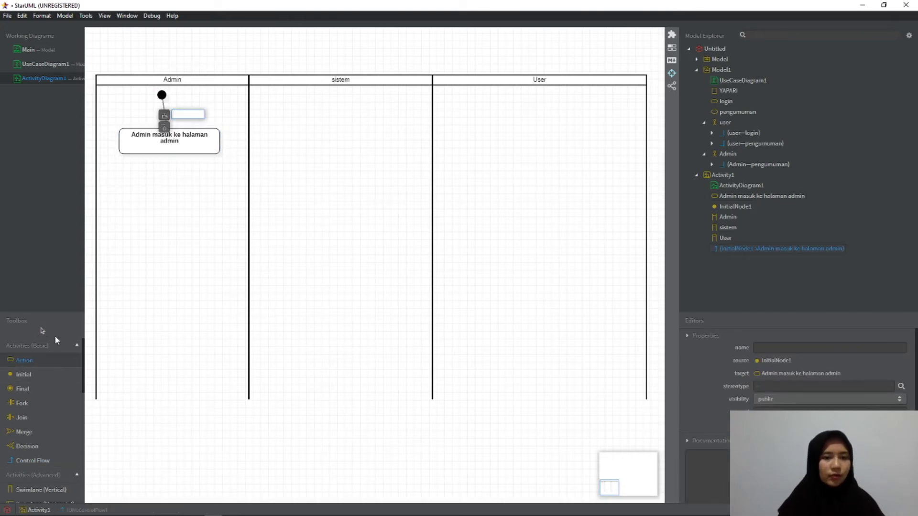
pyautogui.moveTo(115, 186); pyautogui.dragTo(228, 217)
pyautogui.write('Admin meng')
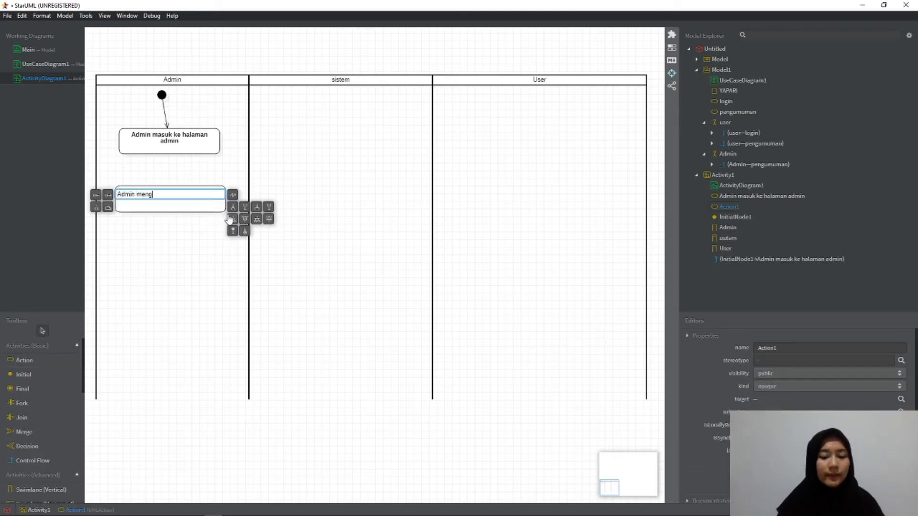
pyautogui.write('upload has')
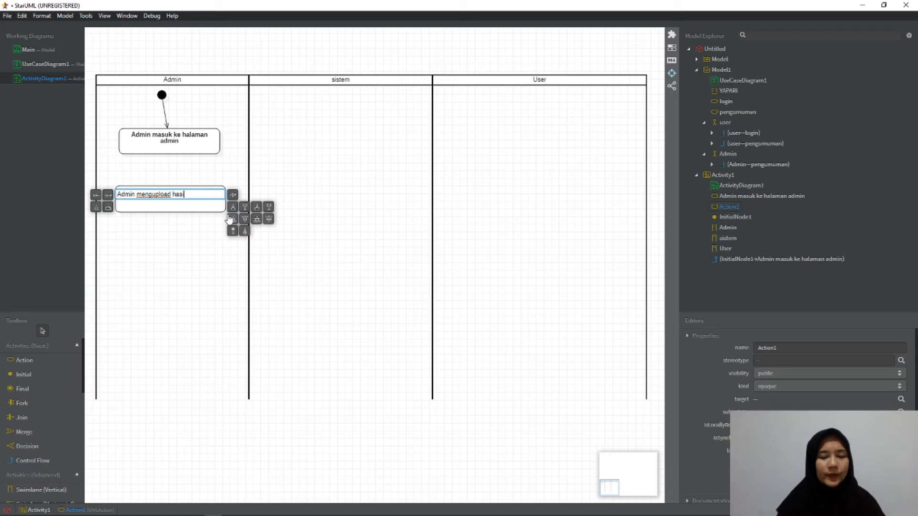
pyautogui.write('il pengumuman')
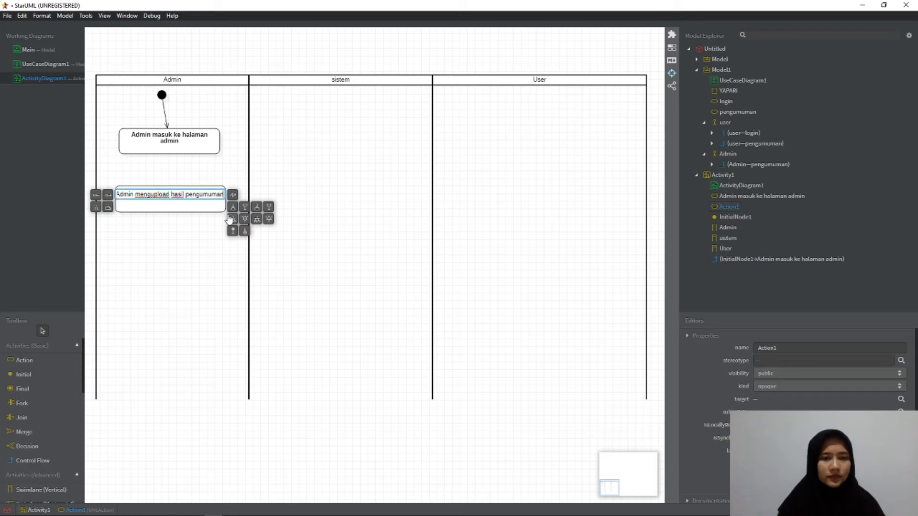
pyautogui.press('Return')
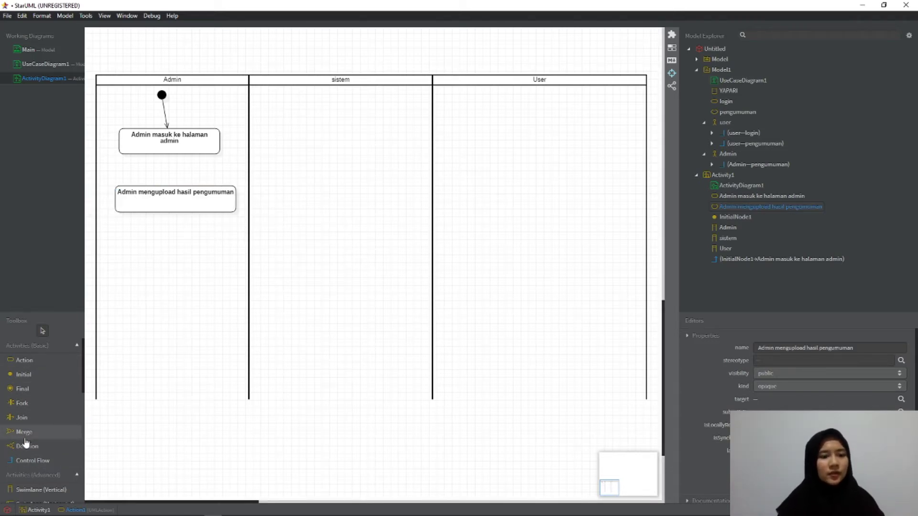
pyautogui.click(32, 462)
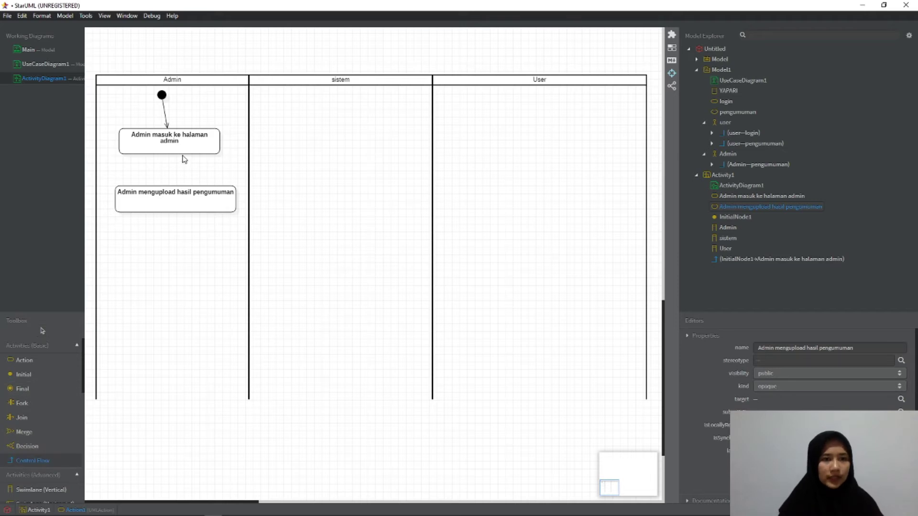
pyautogui.moveTo(171, 146); pyautogui.dragTo(170, 199)
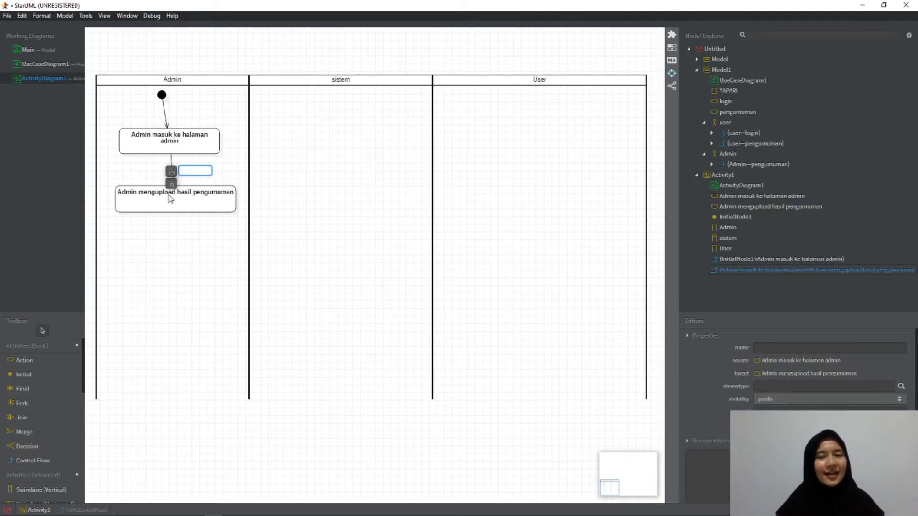
# Add an action named "Mrnyimpan hasil pengumuman" in the sistem lane, with a control flow from "Admin mengupload hasil pengumuman"
pyautogui.click(21, 363)
pyautogui.moveTo(299, 182); pyautogui.dragTo(384, 222)
pyautogui.write('Mrnyimpan hasil')
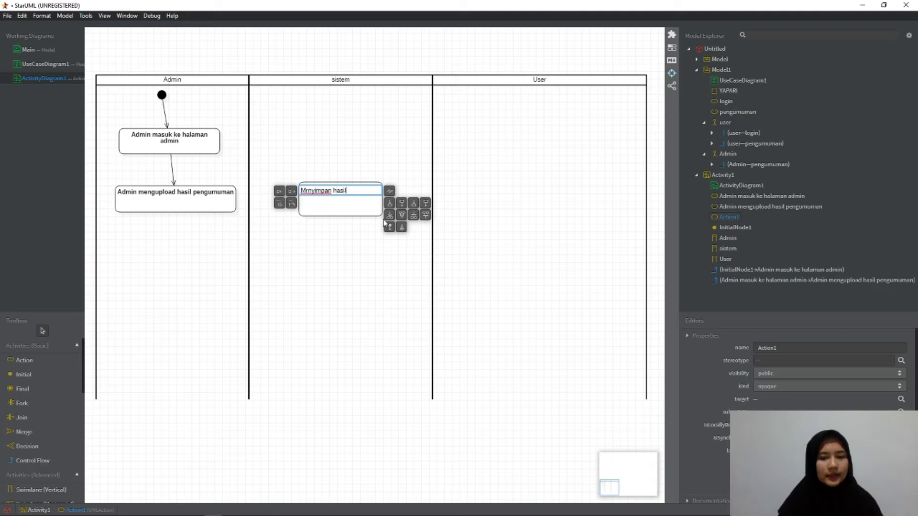
pyautogui.write(' pengumuman')
pyautogui.press('Return')
pyautogui.moveTo(336, 200); pyautogui.dragTo(327, 199)
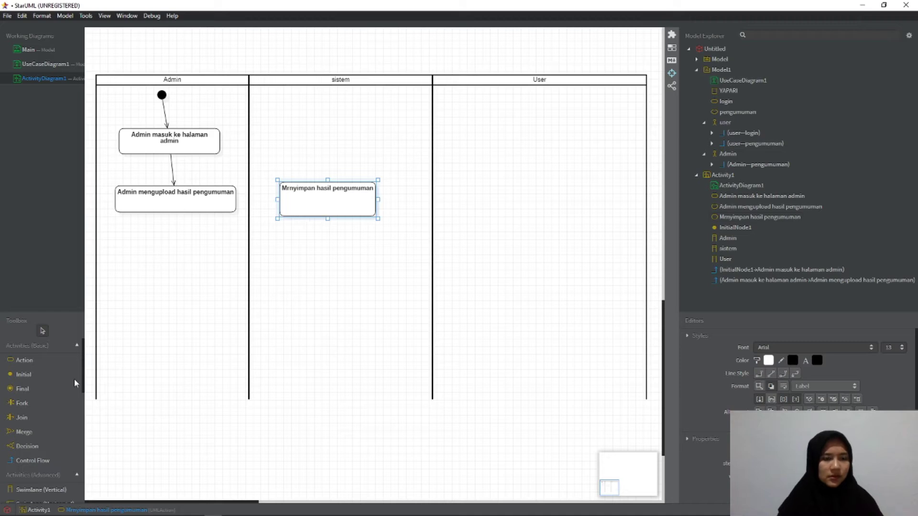
pyautogui.click(31, 461)
pyautogui.moveTo(233, 203); pyautogui.dragTo(289, 201)
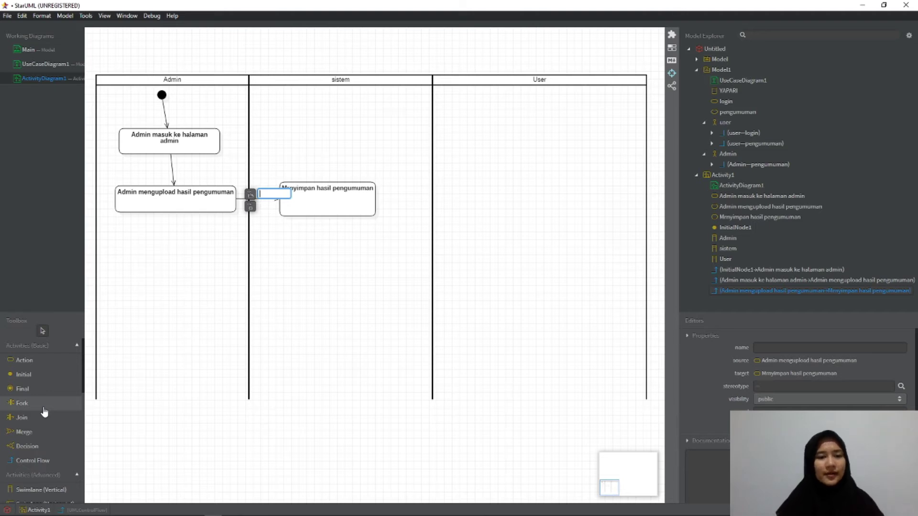
# Draw an action in the User lane, level with the sistem action, and name it "Mengklik menu pengumuman"
pyautogui.click(23, 366)
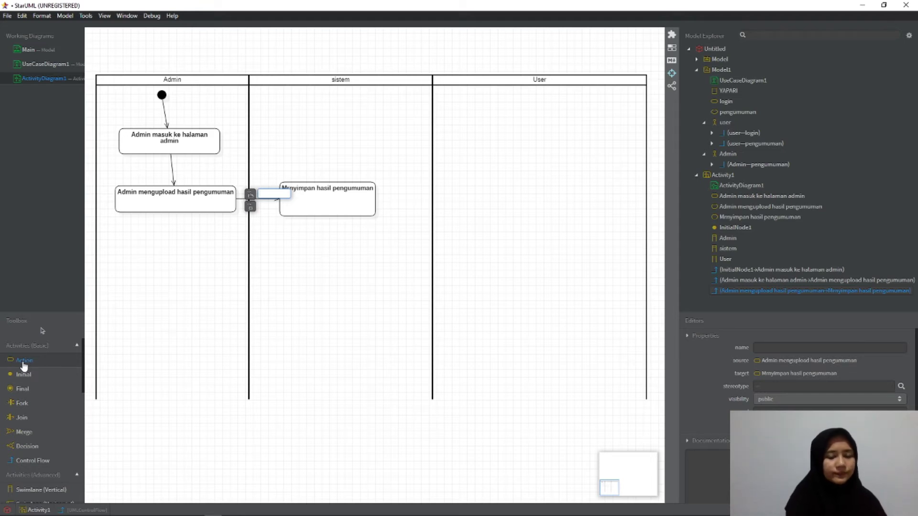
pyautogui.doubleClick(24, 365)
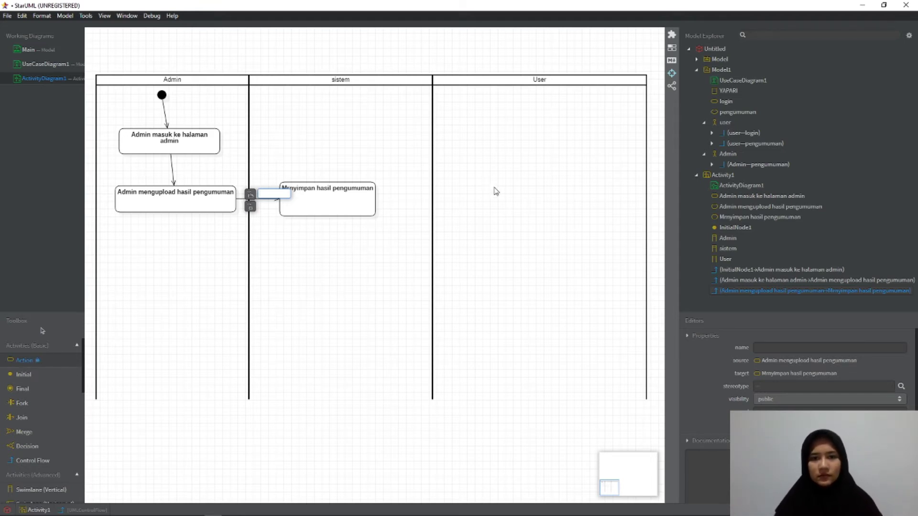
pyautogui.moveTo(494, 187); pyautogui.dragTo(582, 221)
pyautogui.write('M')
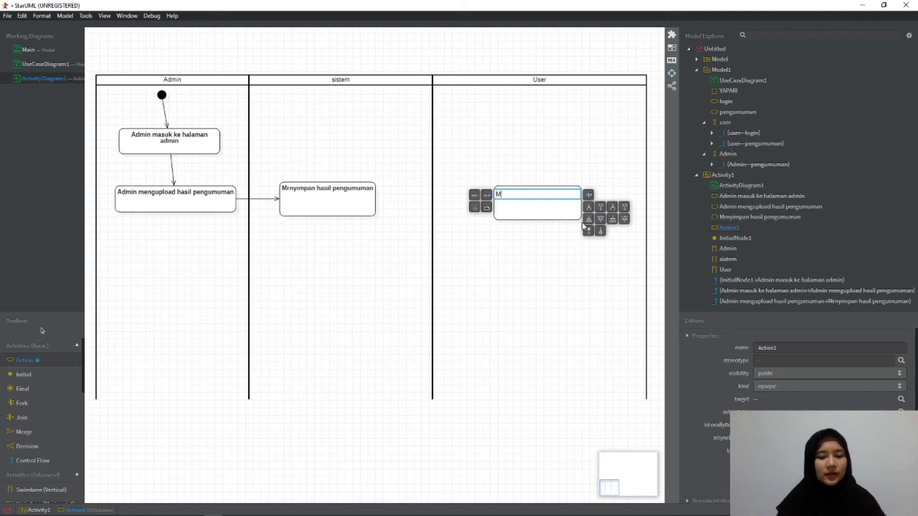
pyautogui.write('engklik menu pengumuman')
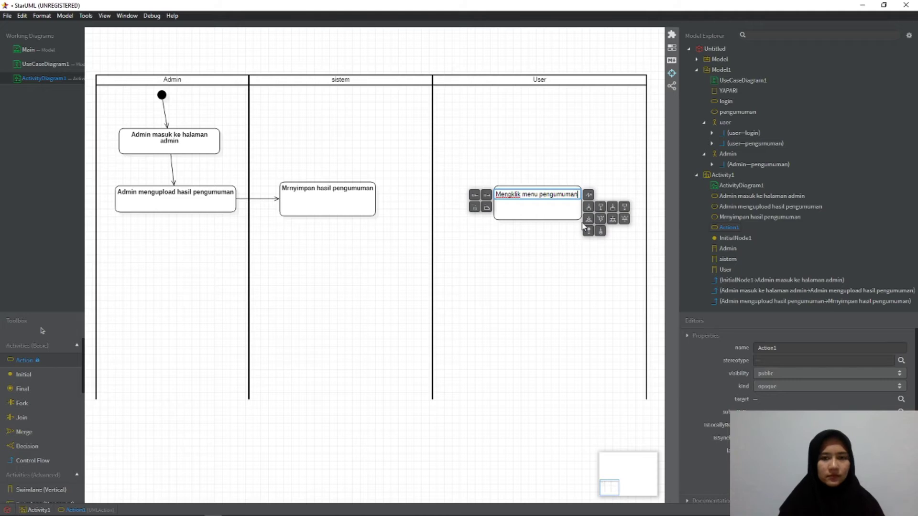
pyautogui.press('Return')
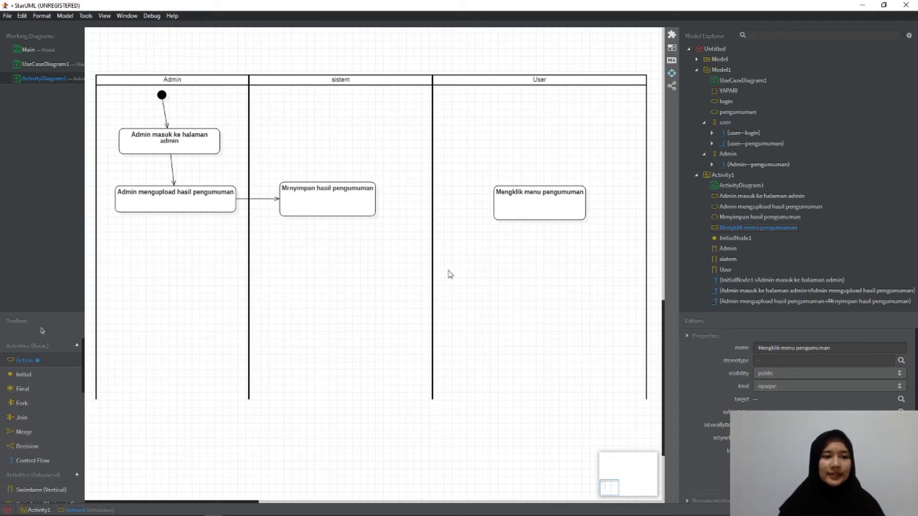
# Draw a second action in the sistem lane below "Mrnyimpan hasil pengumuman" and name it "Membuka halaman pengumuman"
pyautogui.click(39, 364)
pyautogui.click(39, 364)
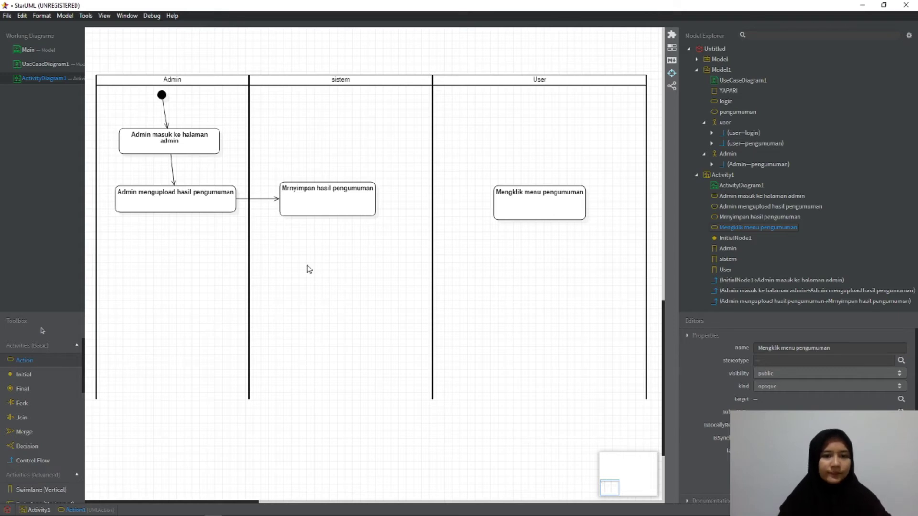
pyautogui.moveTo(292, 267); pyautogui.dragTo(373, 312)
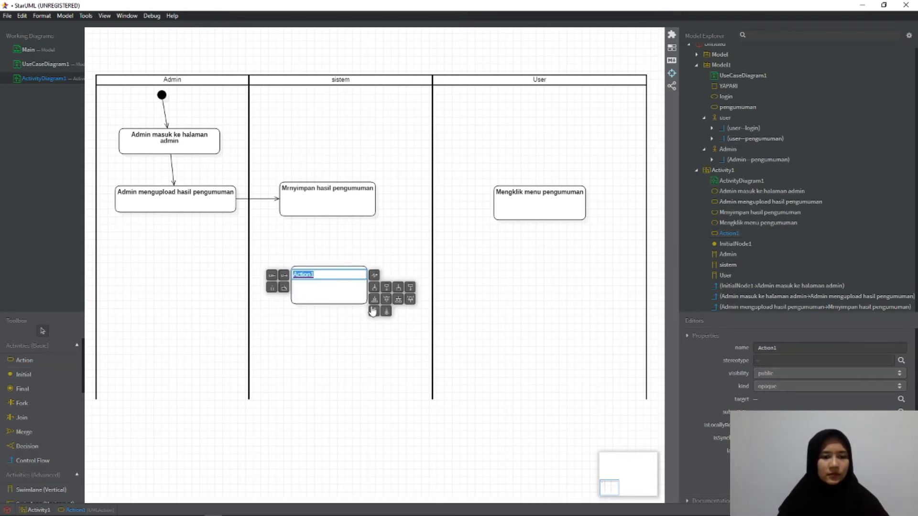
pyautogui.write('Membuka ')
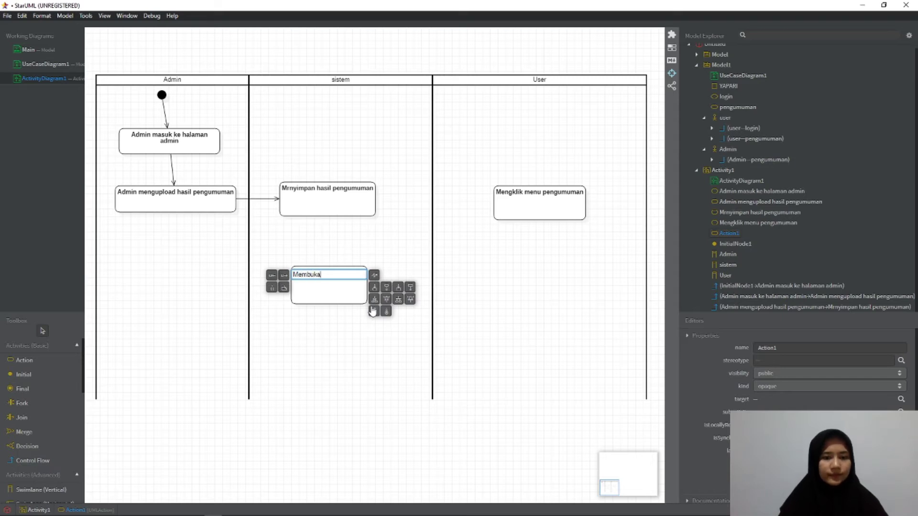
pyautogui.write('halaman pengumuman')
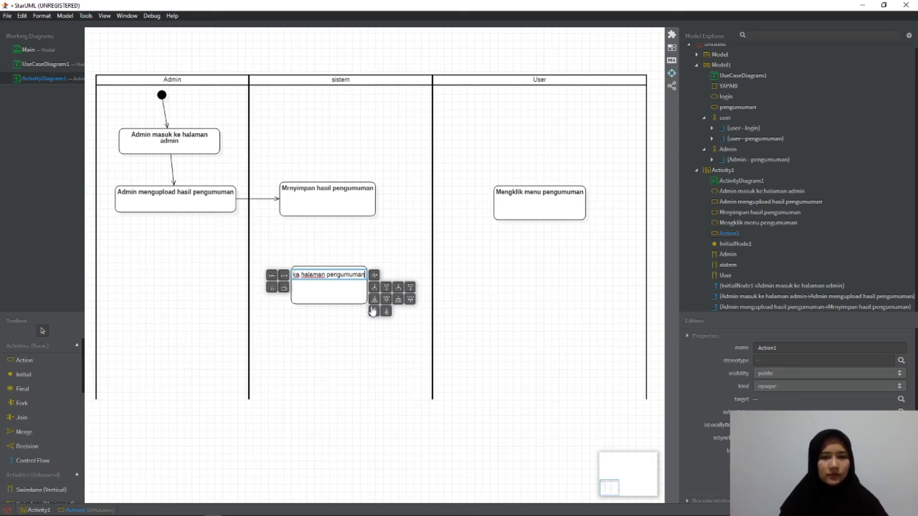
pyautogui.press('Return')
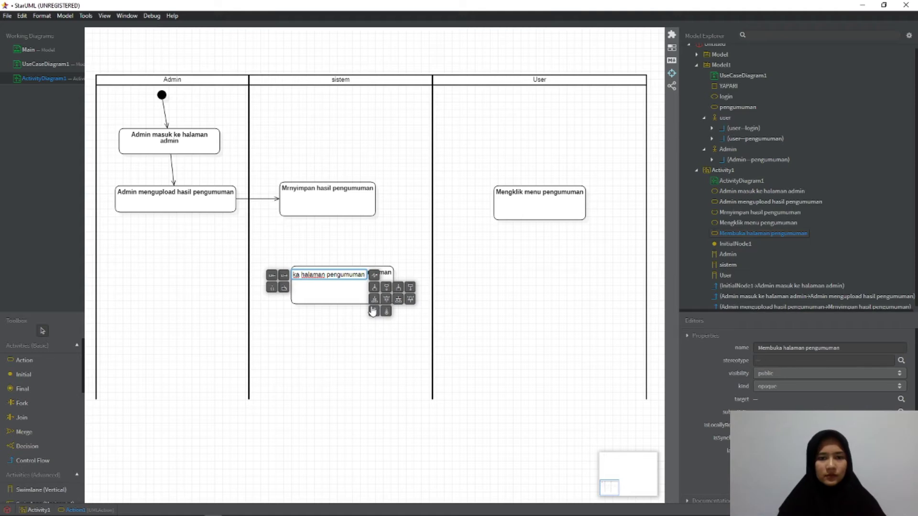
pyautogui.click(368, 338)
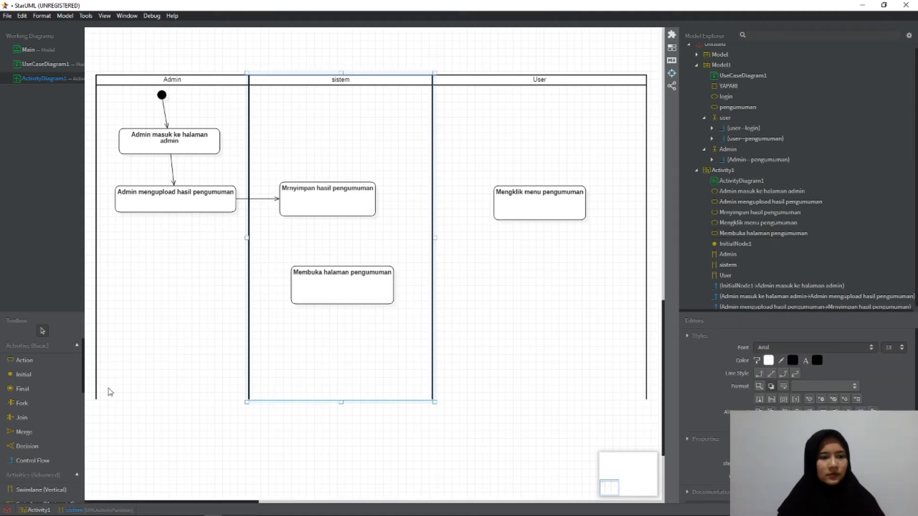
# Connect "Mrnyimpan hasil pengumuman" to "Mengklik menu pengumuman", and that action to "Membuka halaman pengumuman", with control flows
pyautogui.click(27, 461)
pyautogui.moveTo(372, 199); pyautogui.dragTo(495, 205)
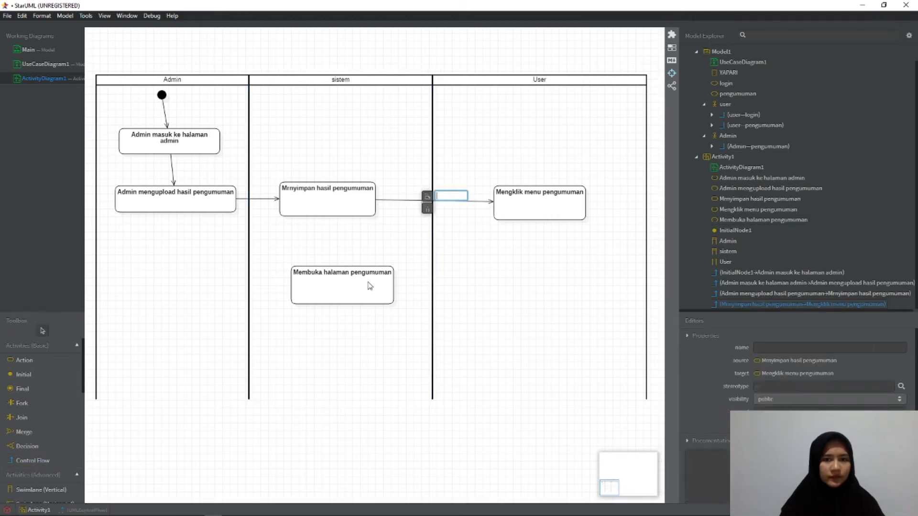
pyautogui.click(29, 461)
pyautogui.moveTo(521, 210); pyautogui.dragTo(381, 296)
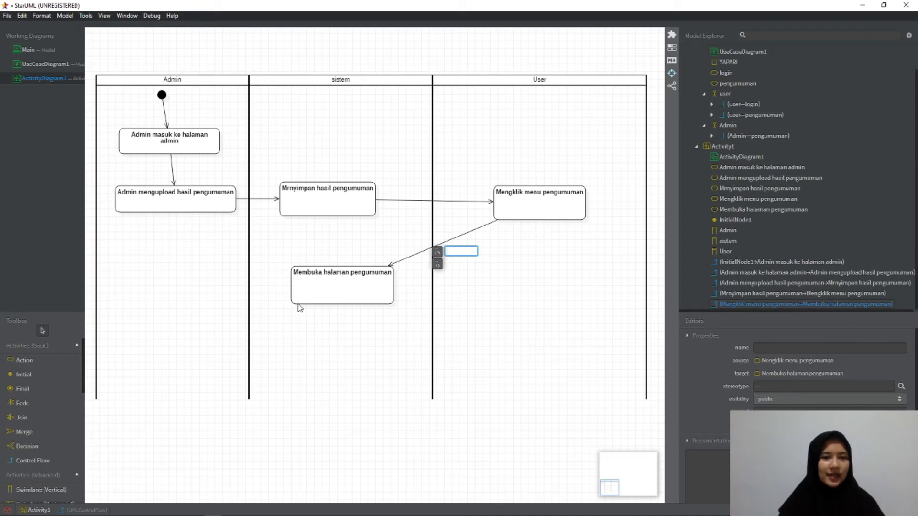
# Add an action named "Menampilkan informasi pengumuman" below "Membuka halaman pengumuman" in the sistem lane, with a control flow from the upper action
pyautogui.click(26, 361)
pyautogui.moveTo(291, 328); pyautogui.dragTo(395, 373)
pyautogui.write('Mena')
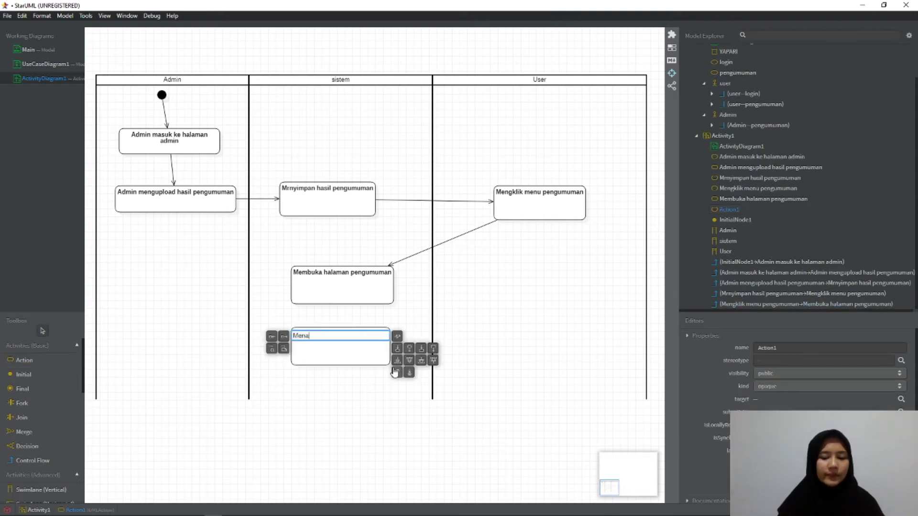
pyautogui.write('mpilkan inf')
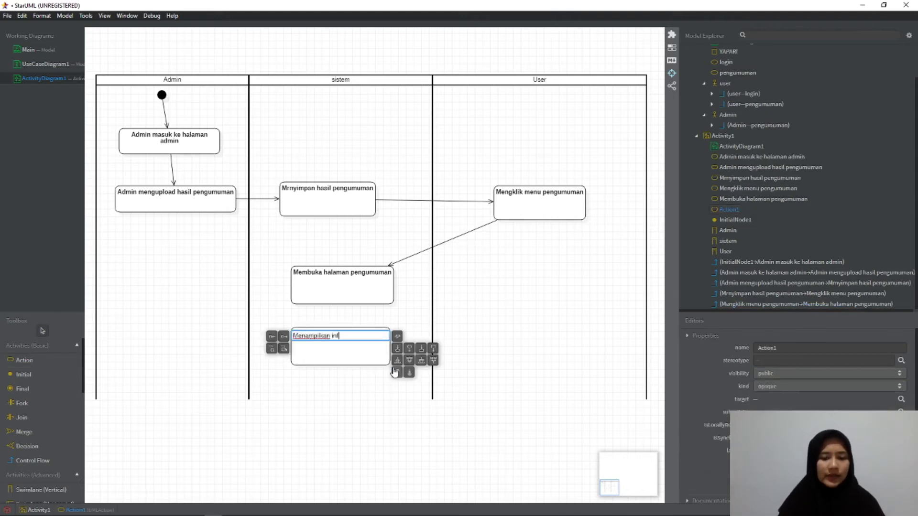
pyautogui.write('ormasi pengumuman')
pyautogui.press('Return')
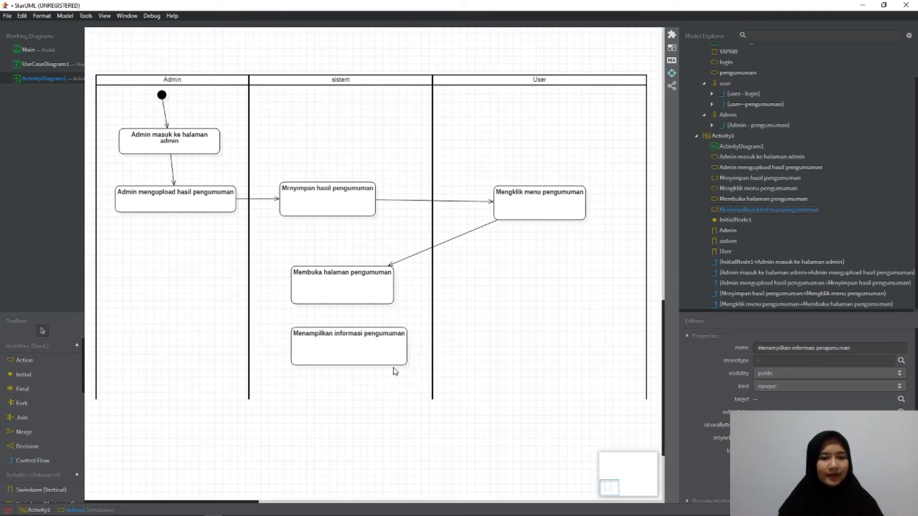
pyautogui.click(31, 460)
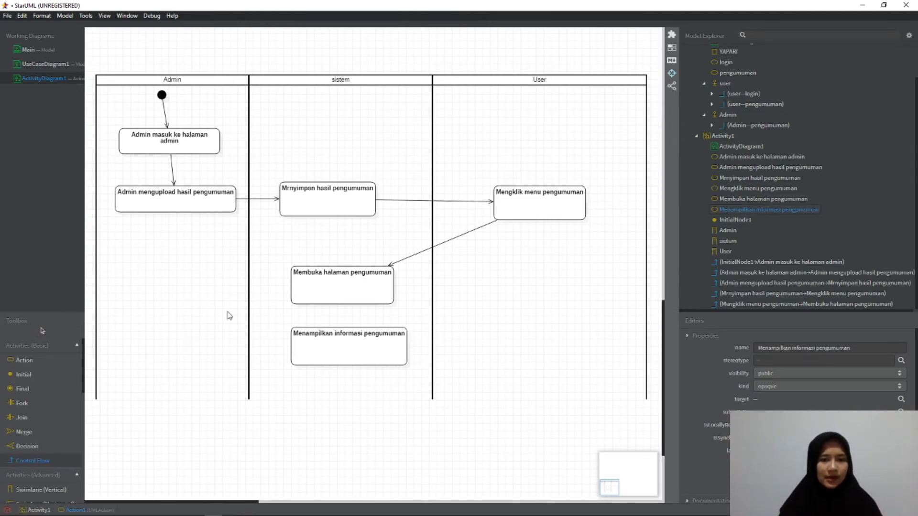
pyautogui.moveTo(333, 293); pyautogui.dragTo(334, 339)
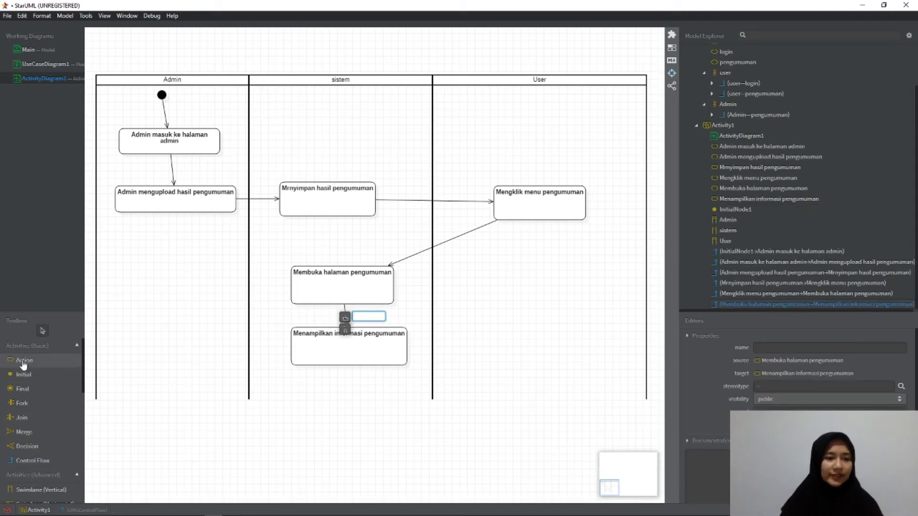
# Place a final node at the bottom of the sistem lane and connect "Menampilkan informasi pengumuman" to it with a control flow
pyautogui.click(22, 390)
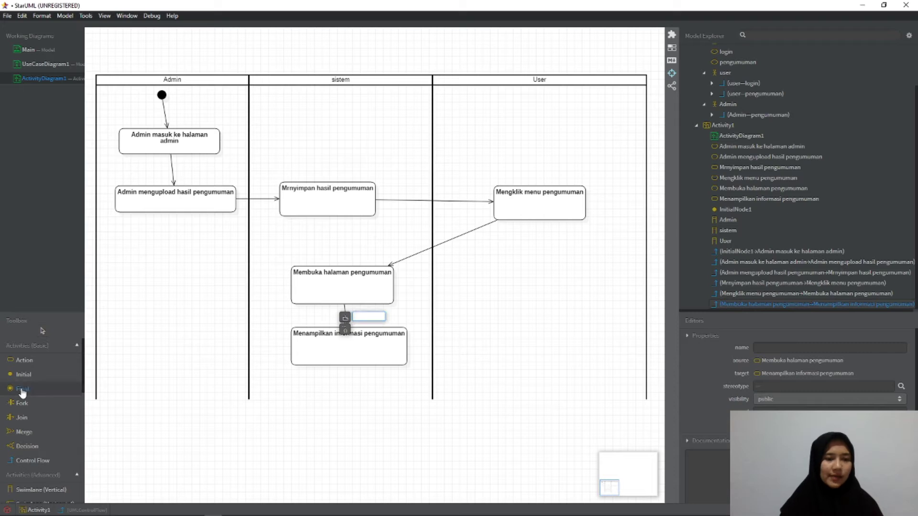
pyautogui.click(332, 385)
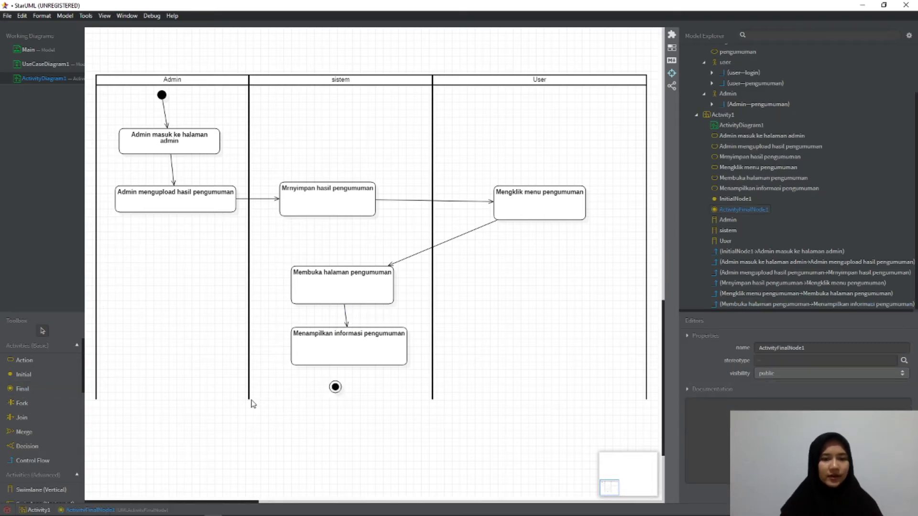
pyautogui.click(20, 461)
pyautogui.moveTo(335, 357); pyautogui.dragTo(335, 394)
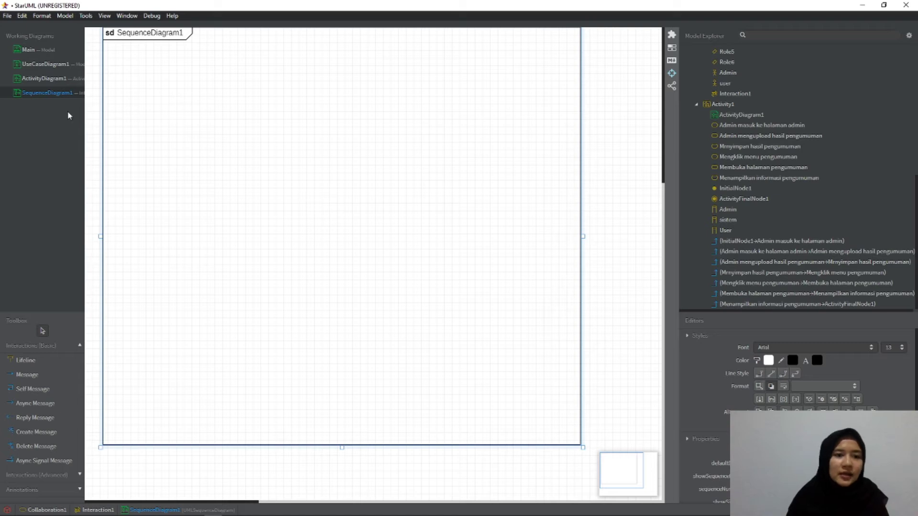
# Add an actor named "admin" to Collaboration1 and place it as a lifeline in the upper-left corner of the sequence diagram frame
pyautogui.rightClick(176, 159)
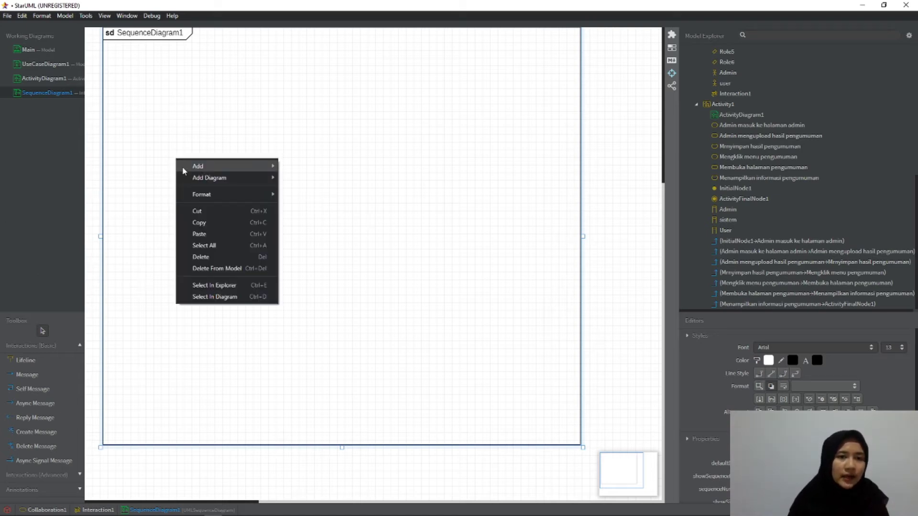
pyautogui.click(213, 133)
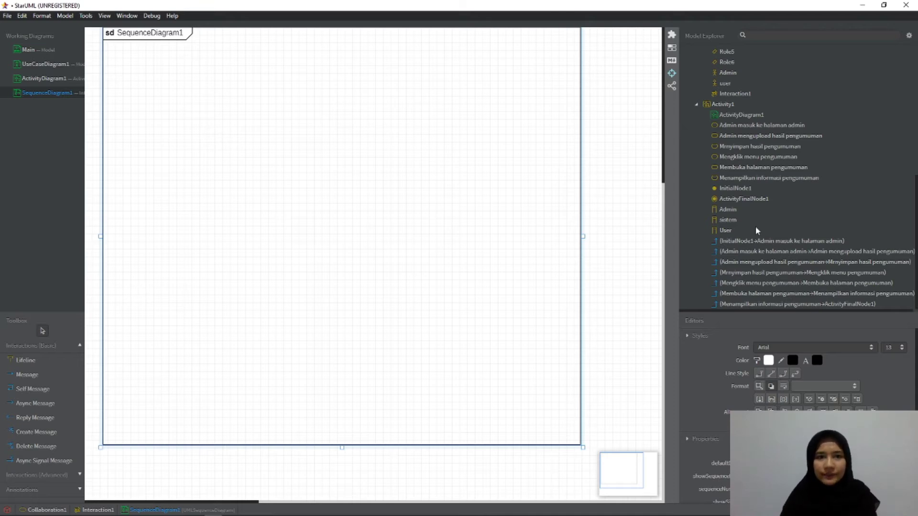
pyautogui.scroll(5, 790, 213)
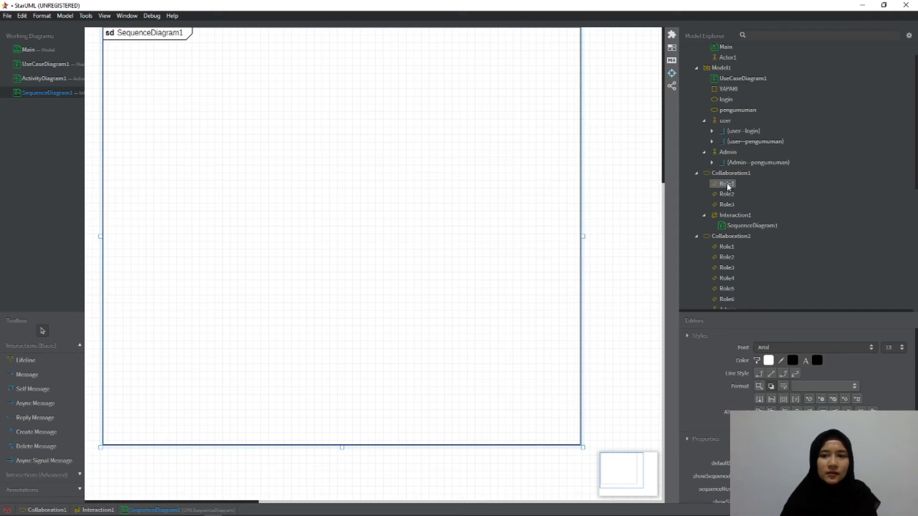
pyautogui.click(727, 185)
pyautogui.rightClick(725, 177)
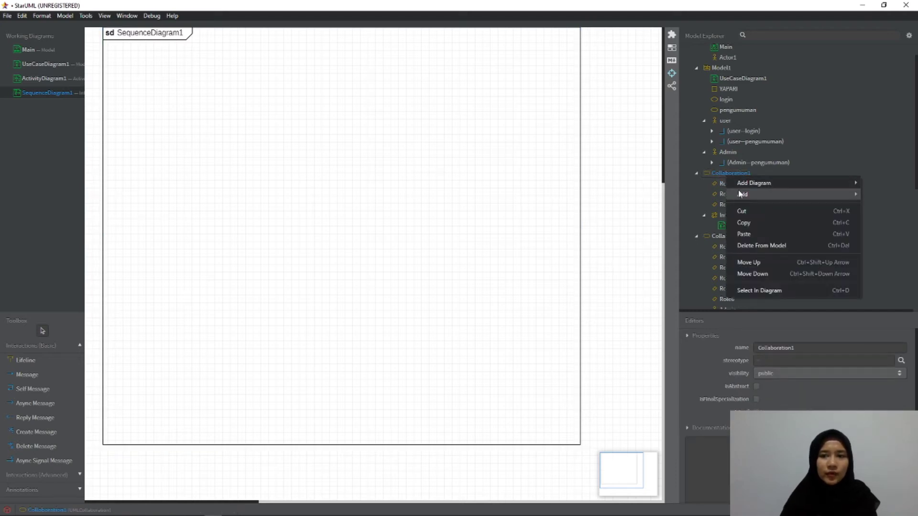
pyautogui.moveTo(741, 196)
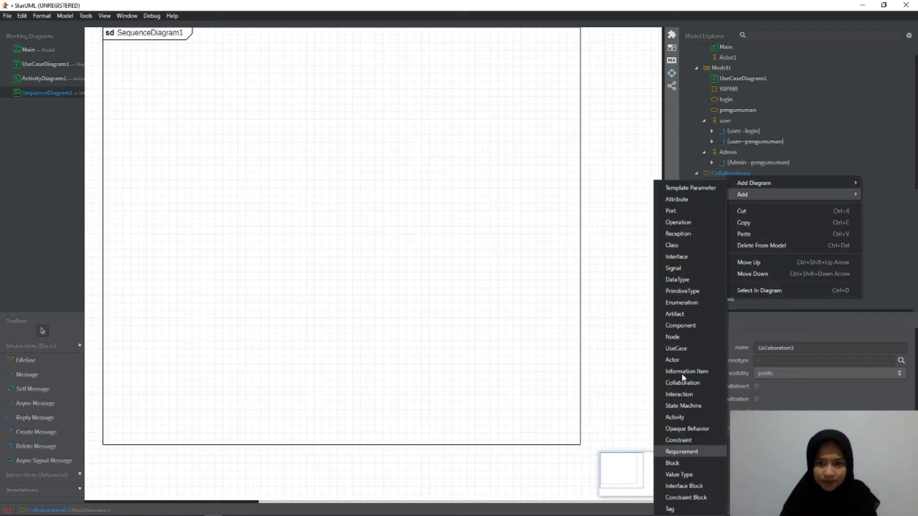
pyautogui.click(673, 360)
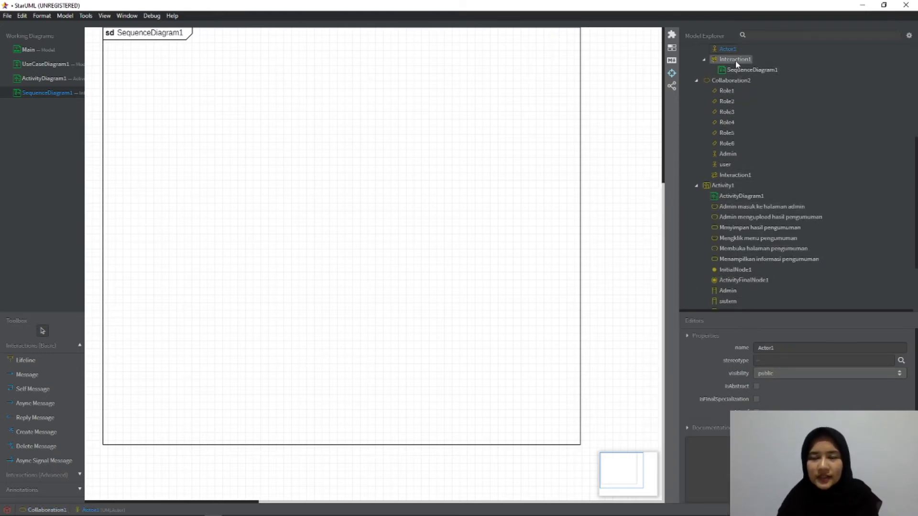
pyautogui.doubleClick(783, 348)
pyautogui.write('admin')
pyautogui.press('Return')
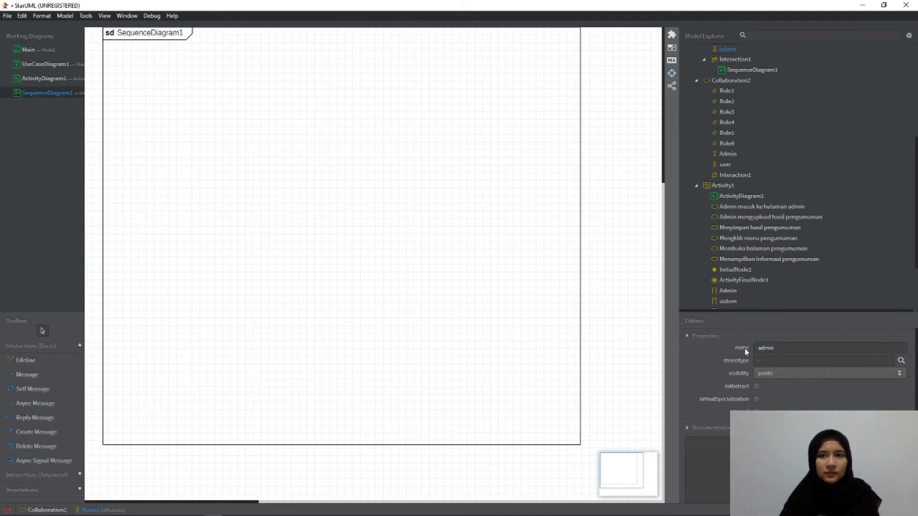
pyautogui.moveTo(731, 49); pyautogui.dragTo(147, 87)
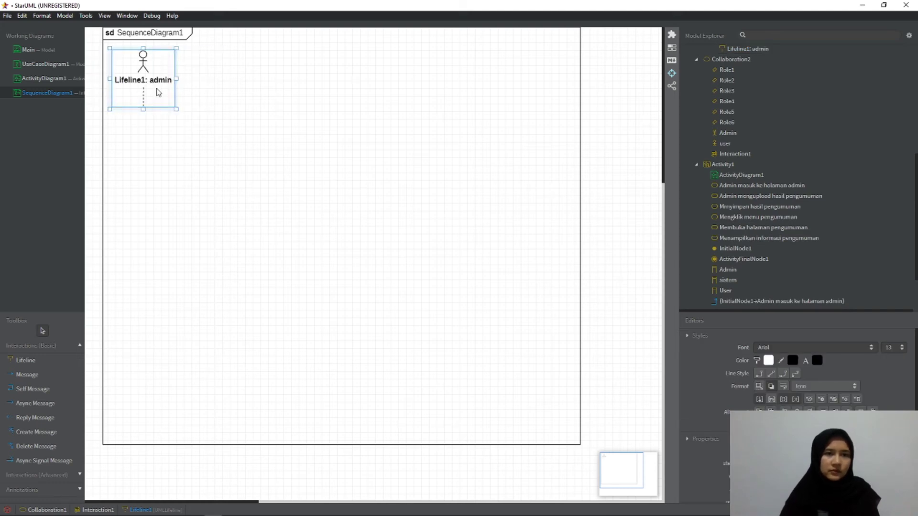
# Add an actor named "User" to Collaboration1 and place it as a lifeline close beside the admin lifeline
pyautogui.scroll(5, 751, 158)
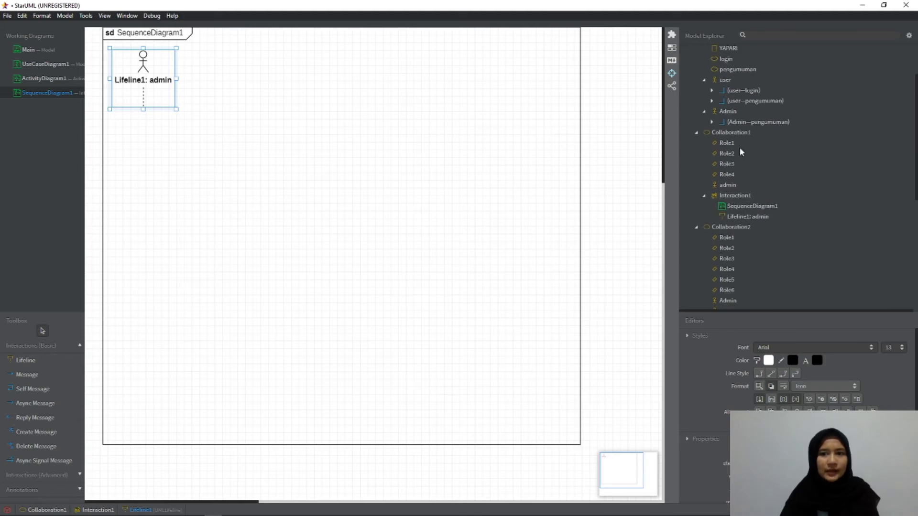
pyautogui.rightClick(735, 136)
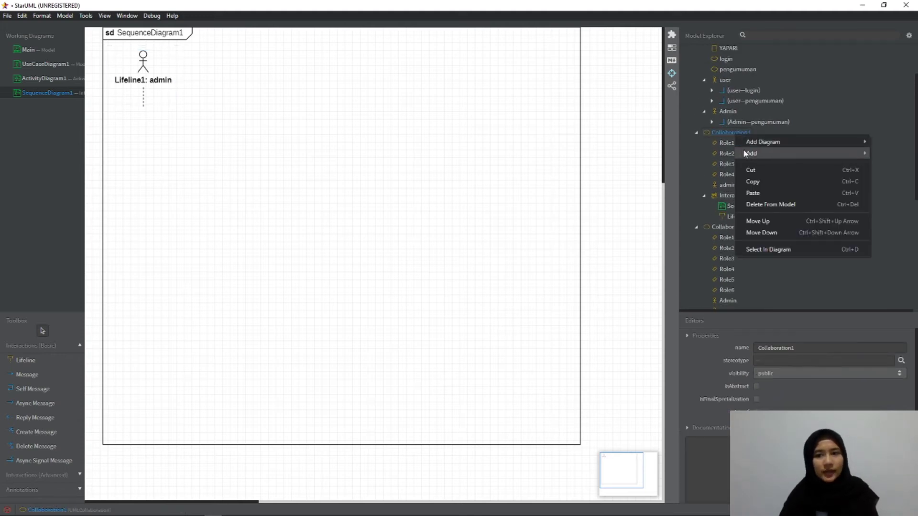
pyautogui.moveTo(744, 153)
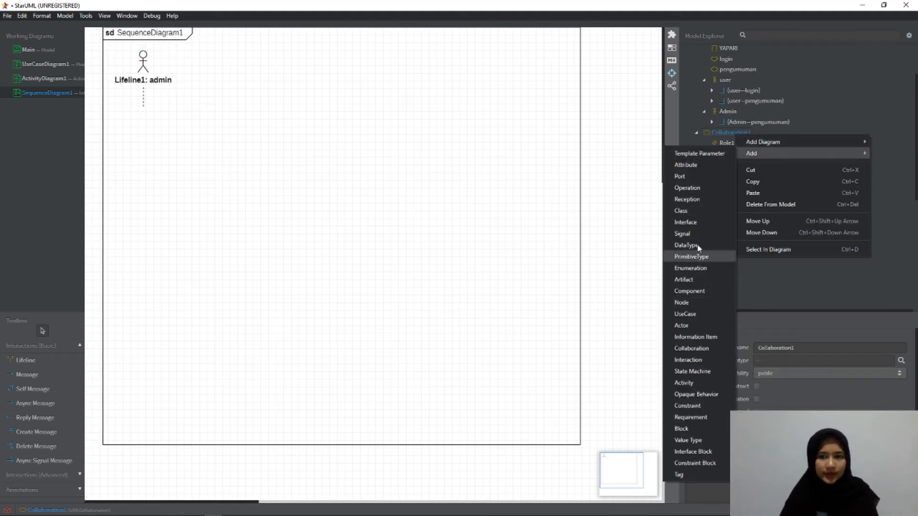
pyautogui.click(687, 325)
pyautogui.write('User')
pyautogui.press('Return')
pyautogui.moveTo(725, 63); pyautogui.dragTo(211, 82)
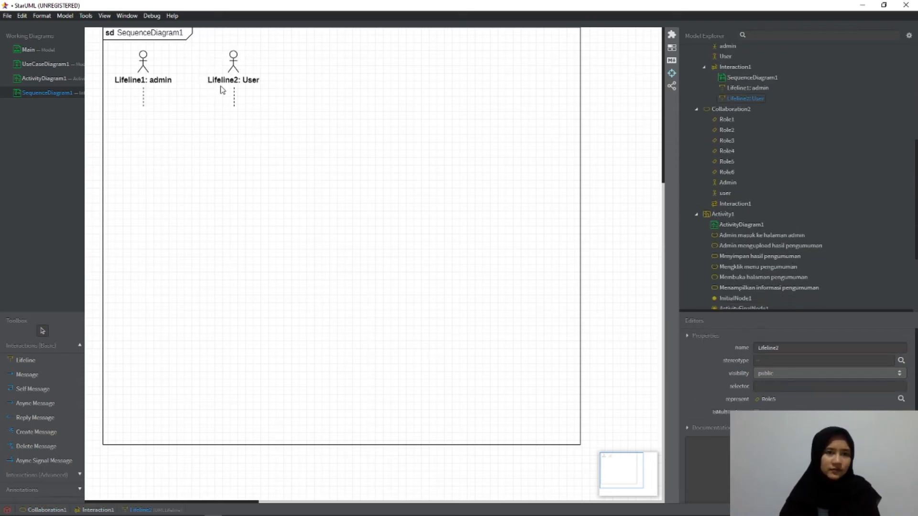
pyautogui.click(136, 82)
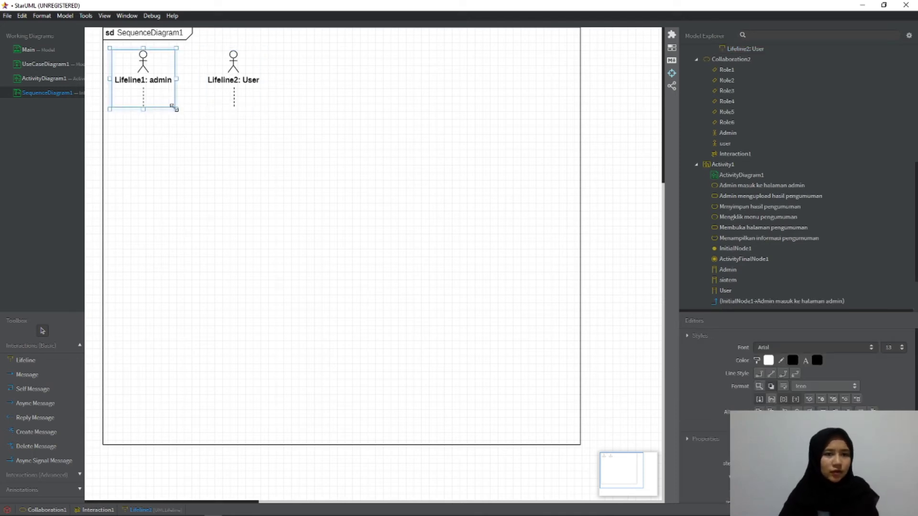
pyautogui.moveTo(236, 83); pyautogui.dragTo(214, 85)
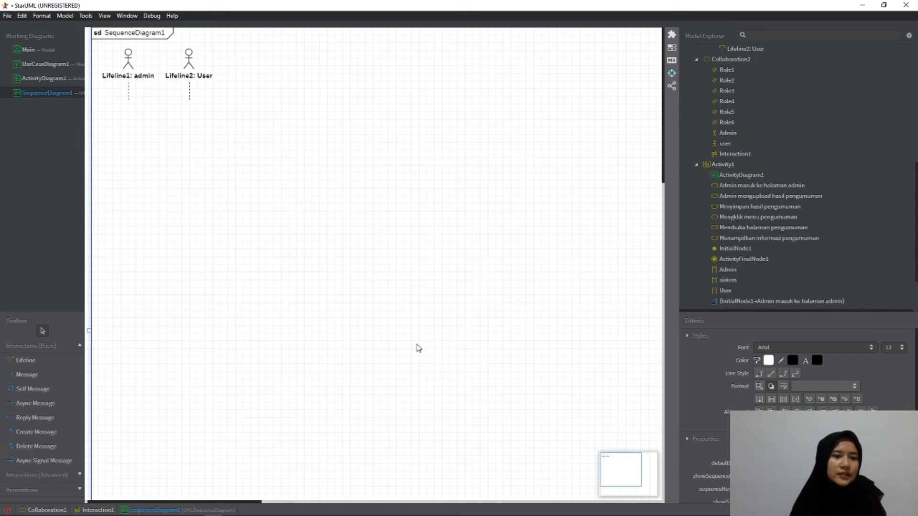
# Draw a lifeline beside the User lifeline and name it "Menu Utama"
pyautogui.click(41, 365)
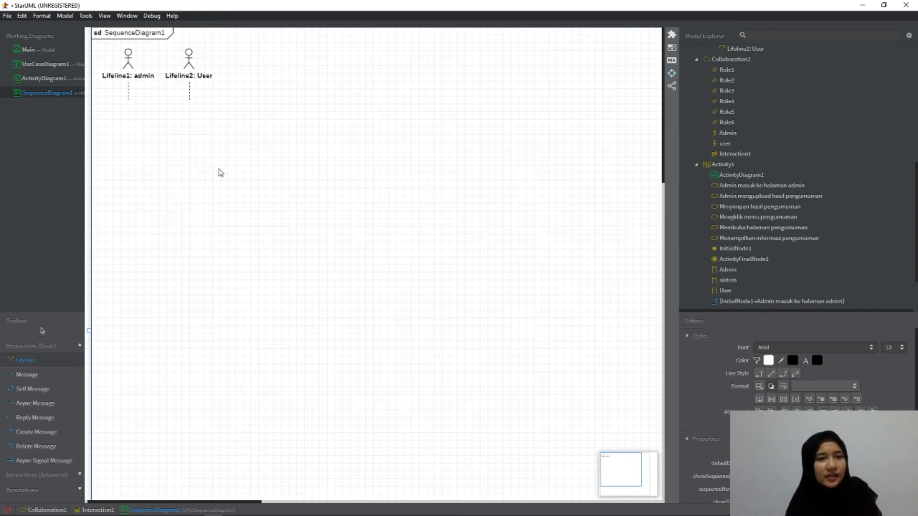
pyautogui.moveTo(239, 49); pyautogui.dragTo(311, 94)
pyautogui.write('M')
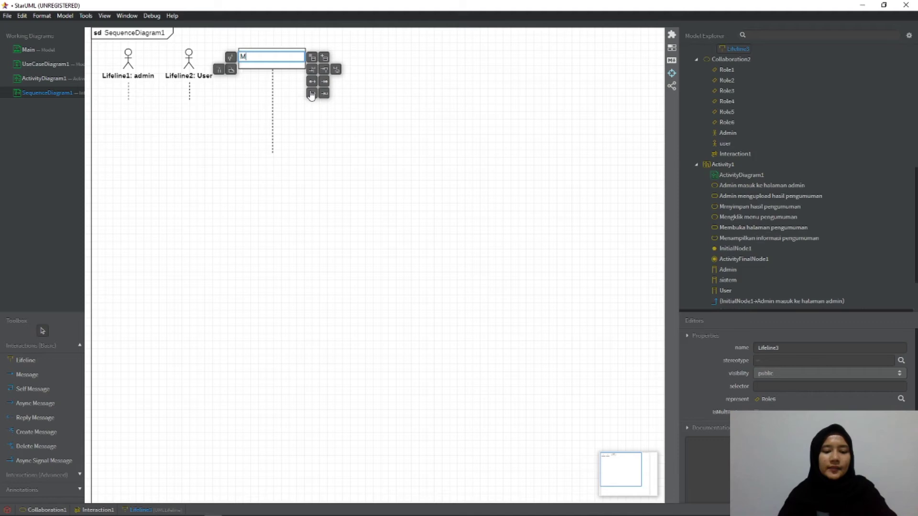
pyautogui.write('enu Utama')
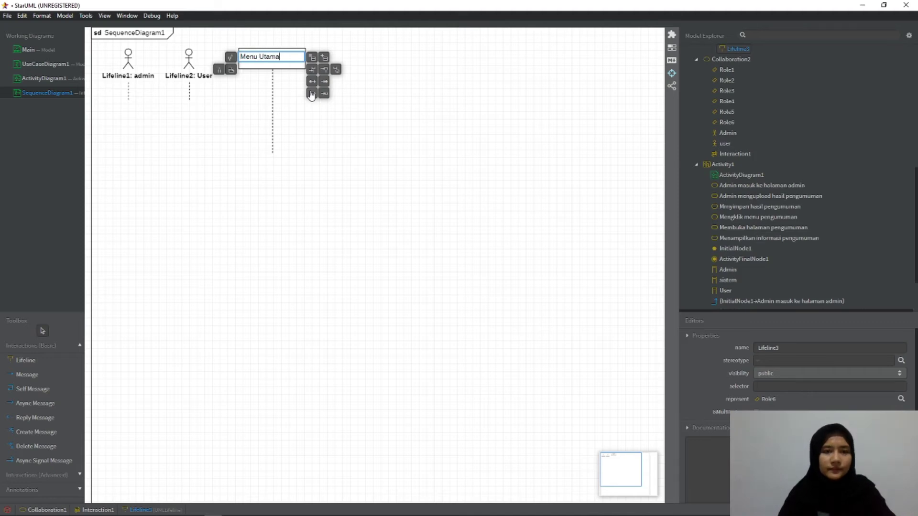
pyautogui.press('Return')
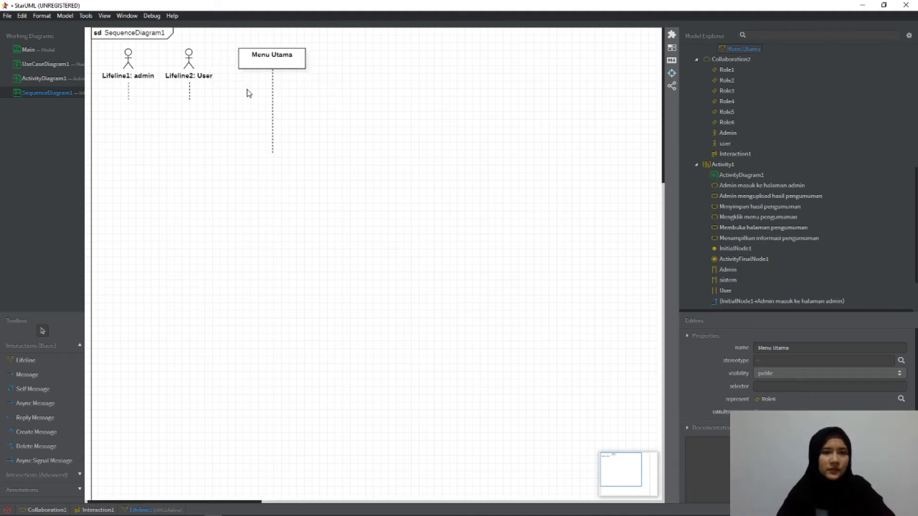
# Draw another lifeline beyond "Menu Utama" and name it "Kontrol data"
pyautogui.click(39, 364)
pyautogui.moveTo(361, 46); pyautogui.dragTo(420, 81)
pyautogui.write('Kont')
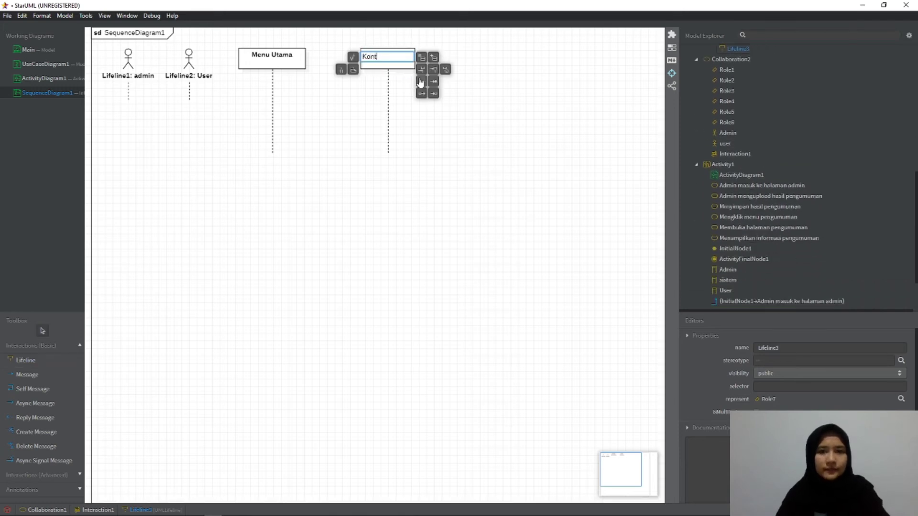
pyautogui.write('rol data')
pyautogui.press('Return')
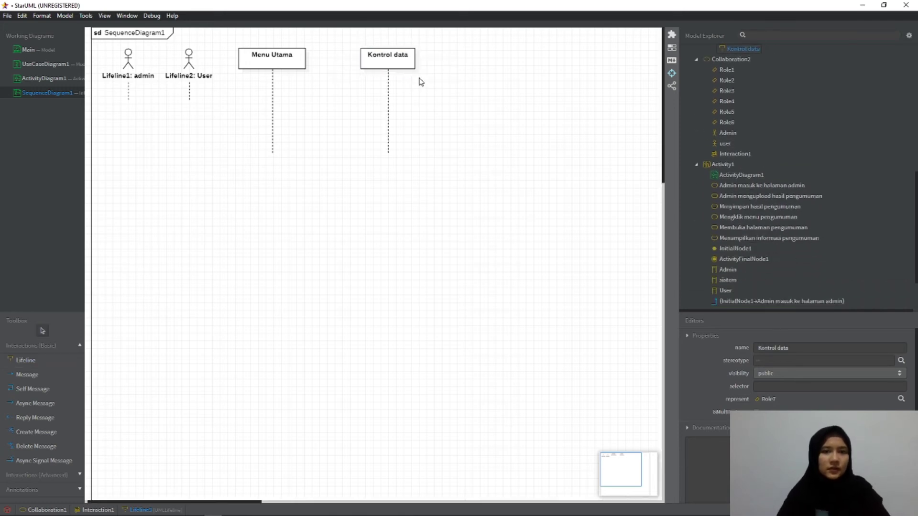
# Draw the last lifeline beyond "Kontrol data" and name it "Database"
pyautogui.click(48, 363)
pyautogui.moveTo(484, 48); pyautogui.dragTo(548, 86)
pyautogui.write('Database')
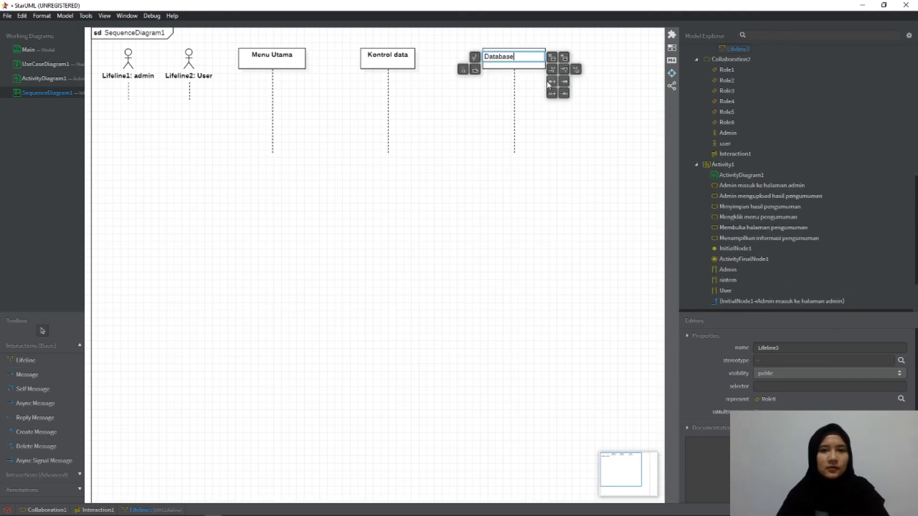
pyautogui.press('Return')
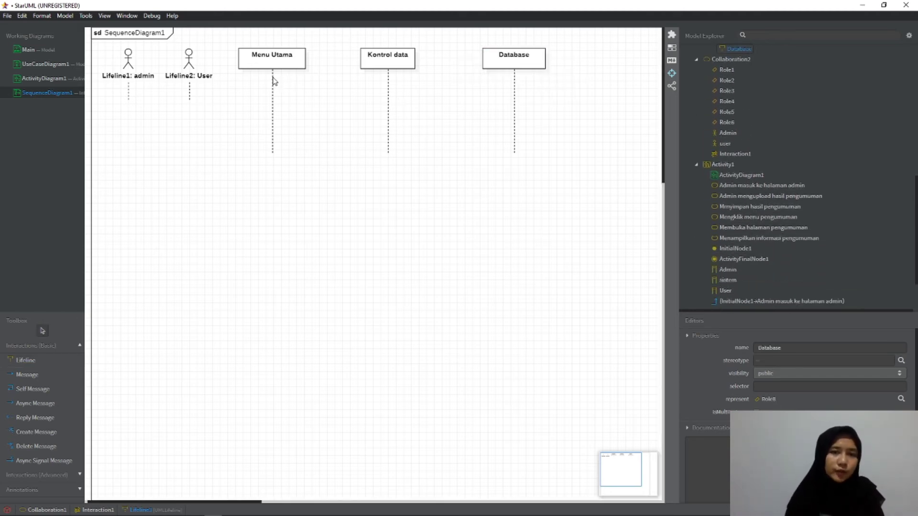
# Extend the "Menu Utama", "Kontrol data" and "Database" lifelines downward to roughly the same length
pyautogui.click(272, 139)
pyautogui.moveTo(272, 155); pyautogui.dragTo(282, 361)
pyautogui.click(388, 95)
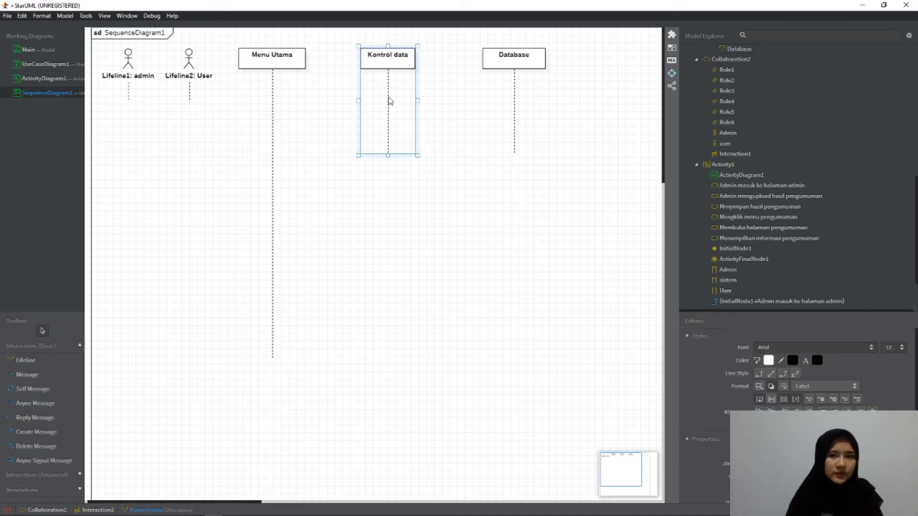
pyautogui.moveTo(388, 154); pyautogui.dragTo(388, 354)
pyautogui.click(519, 133)
pyautogui.moveTo(514, 155); pyautogui.dragTo(509, 357)
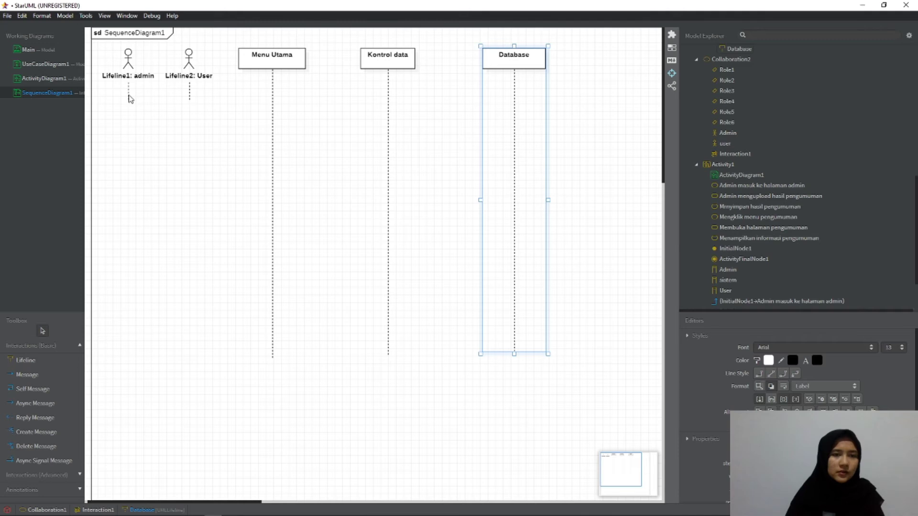
# Extend the admin and User actor lifelines downward to nearly the same depth as the other lifelines
pyautogui.click(128, 99)
pyautogui.moveTo(129, 102); pyautogui.dragTo(126, 344)
pyautogui.click(188, 100)
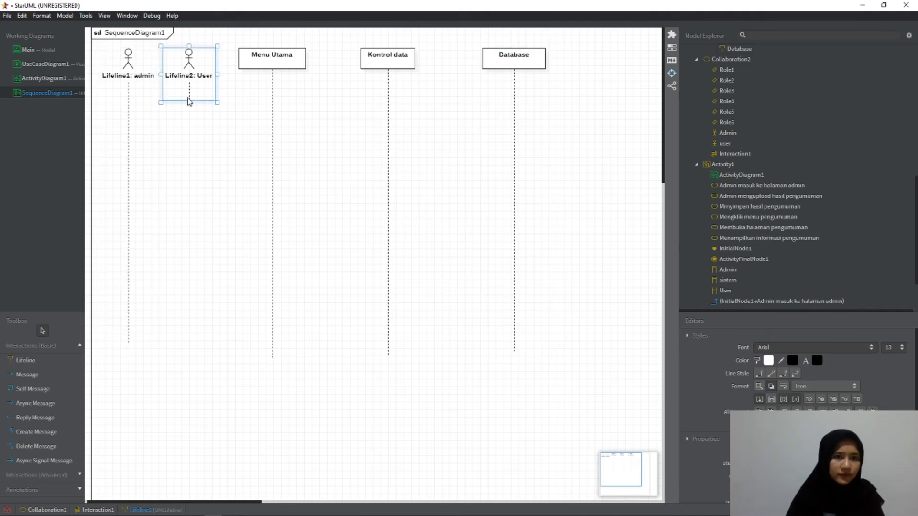
pyautogui.moveTo(189, 103); pyautogui.dragTo(188, 345)
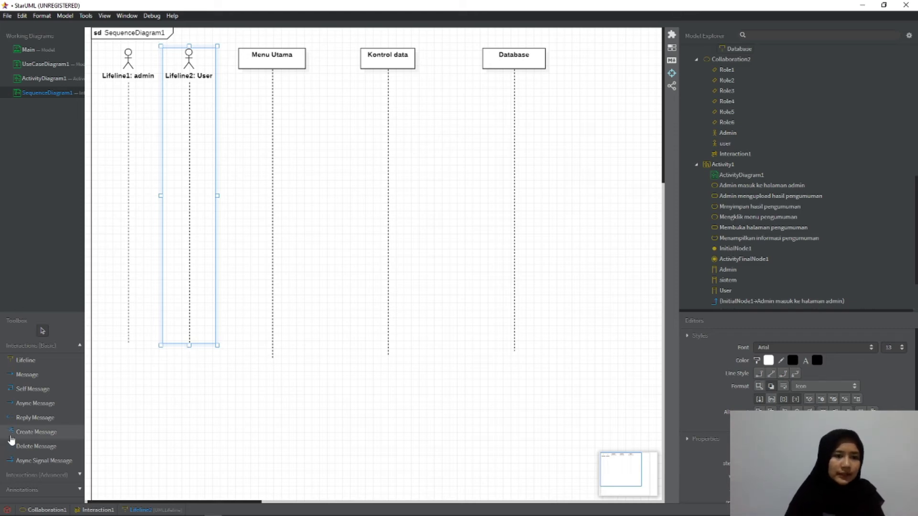
# Draw a message from the admin lifeline to "Kontrol data" and name it "Mengupload hasil pengumuman"
pyautogui.click(29, 378)
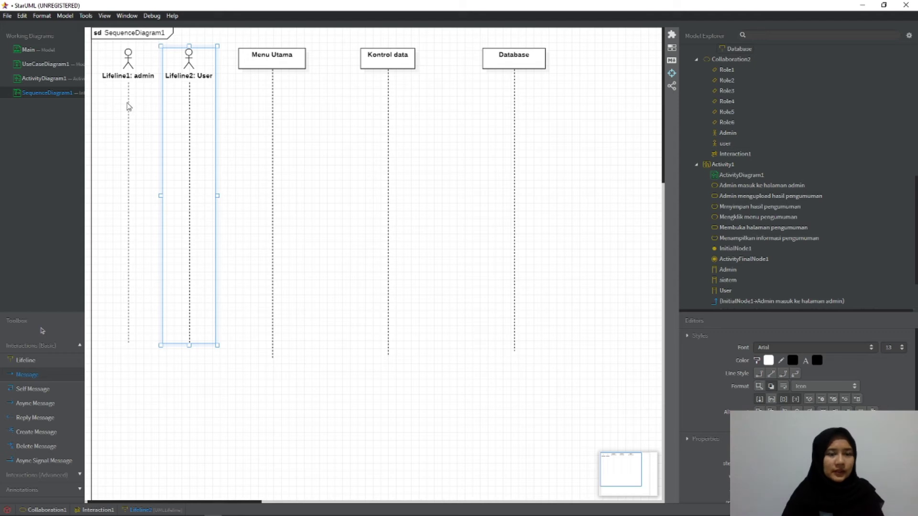
pyautogui.moveTo(126, 99); pyautogui.dragTo(390, 107)
pyautogui.write('Menguploa')
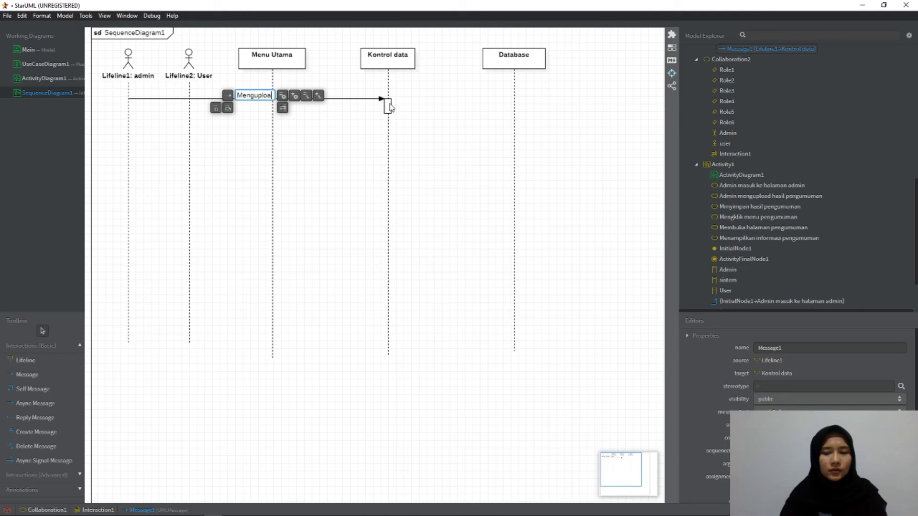
pyautogui.write('d hasil pe')
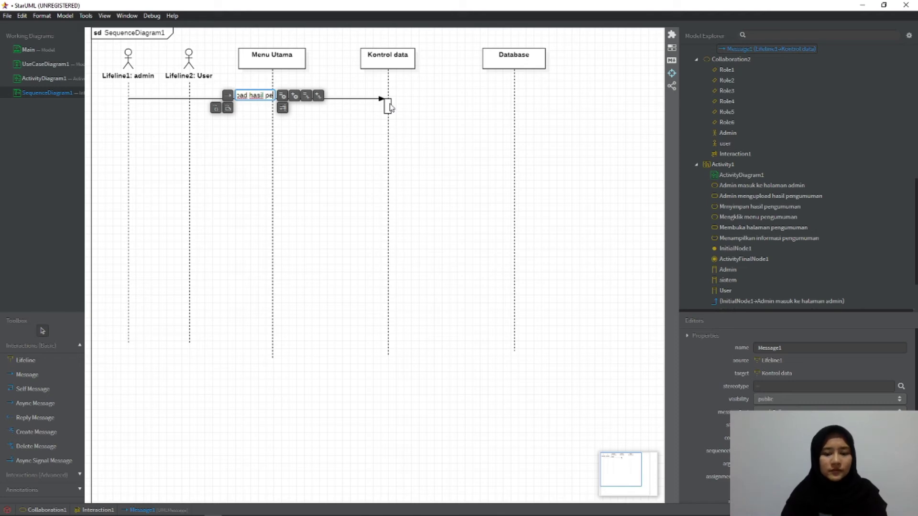
pyautogui.write('ngumuman')
pyautogui.press('Return')
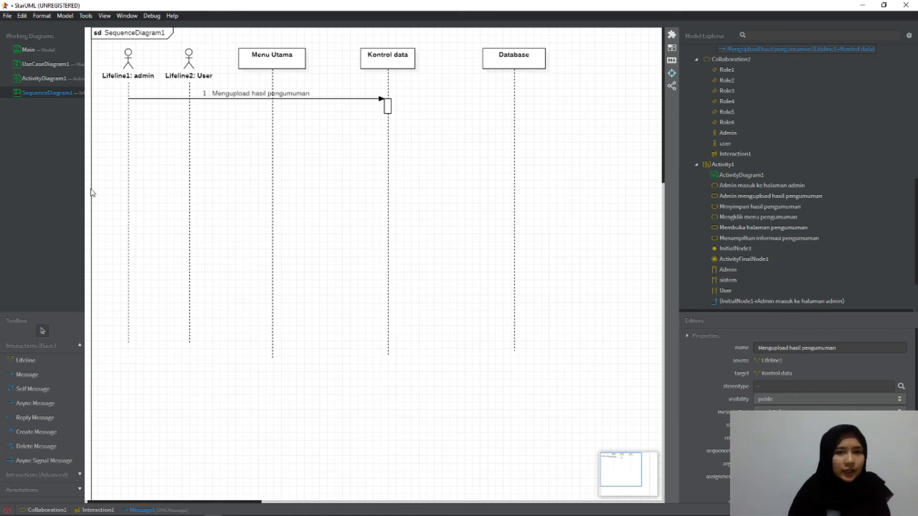
# Draw a message from "Kontrol data" to "Database" and name it "Sistem mendeteksi hasil pengumuman"
pyautogui.click(24, 376)
pyautogui.moveTo(388, 109); pyautogui.dragTo(520, 105)
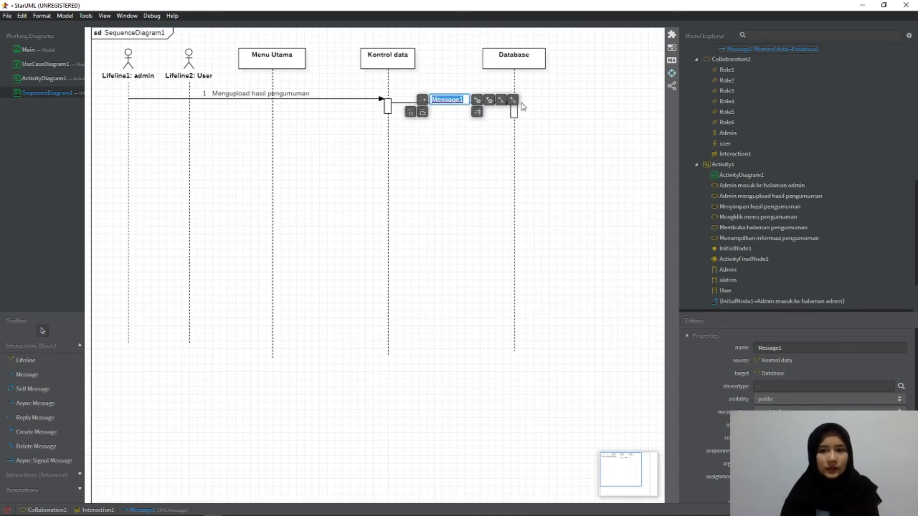
pyautogui.write('Sistem mendeteks')
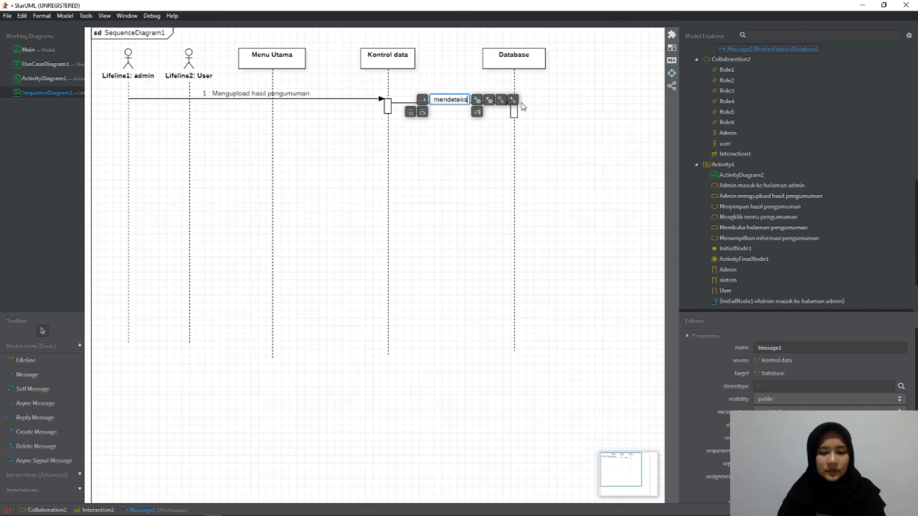
pyautogui.write('i hasil pen')
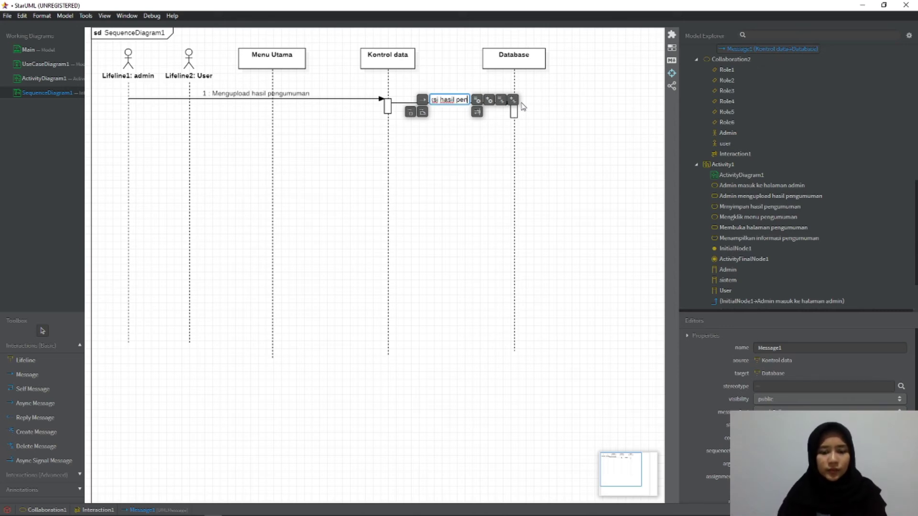
pyautogui.write('gumuman')
pyautogui.press('Return')
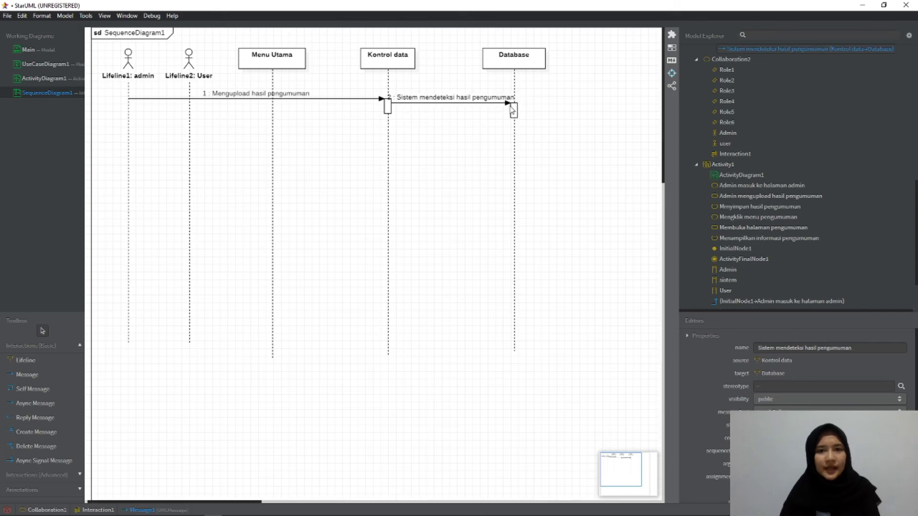
pyautogui.click(389, 114)
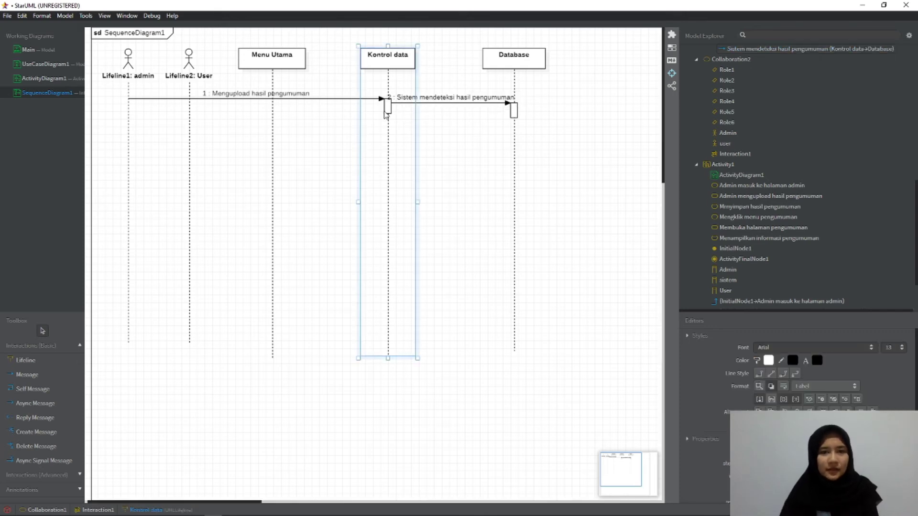
# Draw a reply message from "Database" back to "Kontrol data" and name it "File pengumuman berhasil disimpan"
pyautogui.click(435, 124)
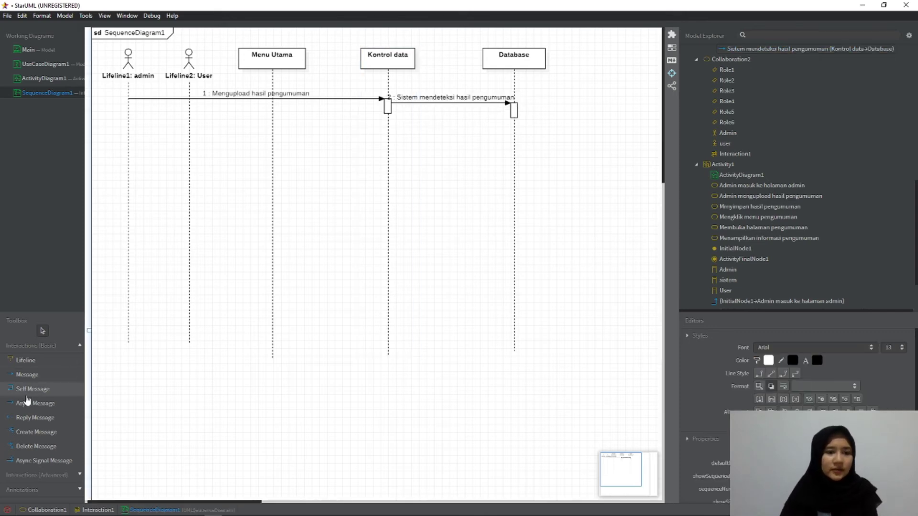
pyautogui.click(26, 419)
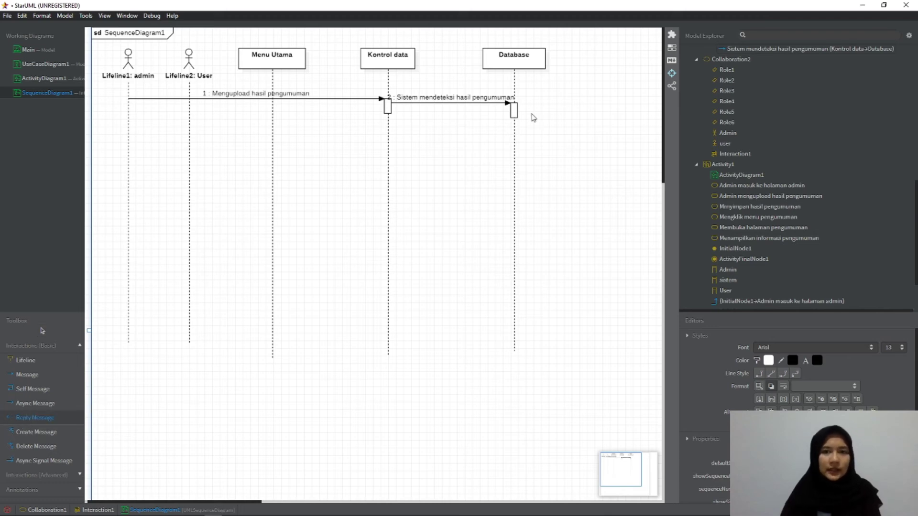
pyautogui.moveTo(512, 112); pyautogui.dragTo(389, 113)
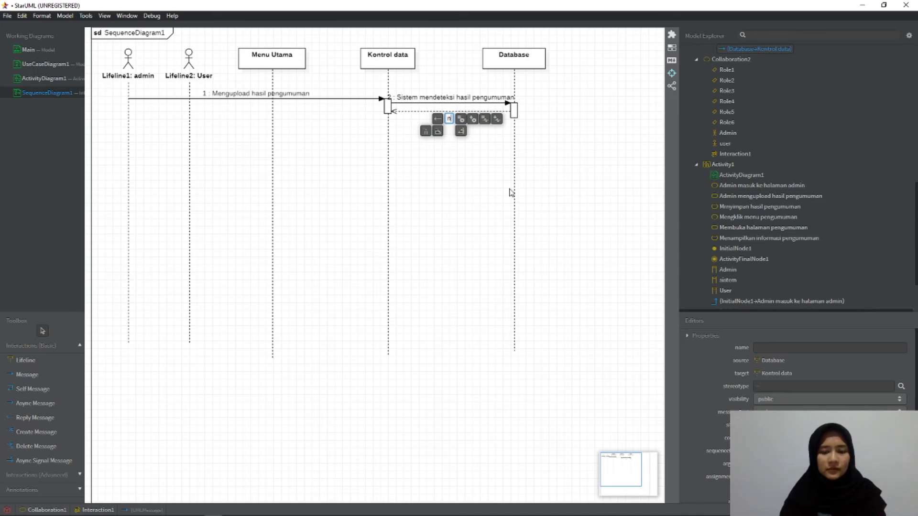
pyautogui.press('Return')
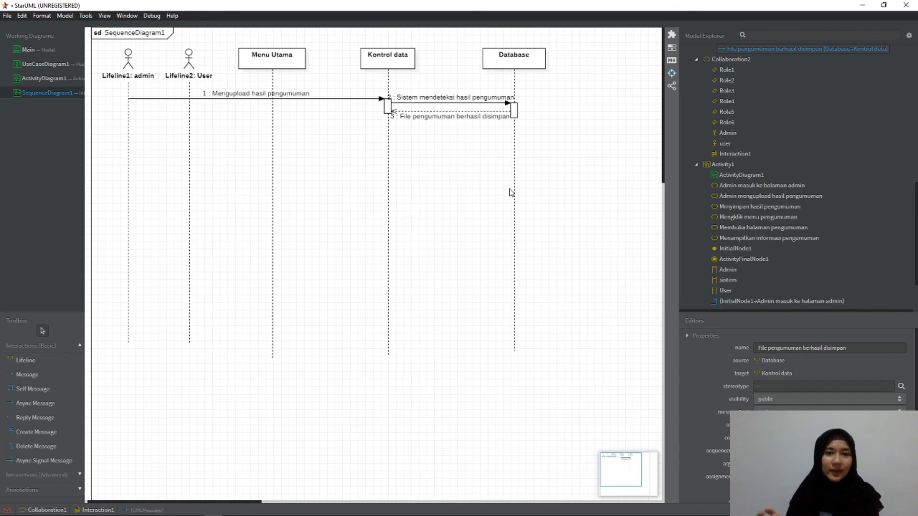
# Lengthen the "Kontrol data" and "Database" activation bars and move the "File pengumuman berhasil disimpan" reply slightly lower
pyautogui.click(389, 110)
pyautogui.moveTo(387, 122); pyautogui.dragTo(387, 142)
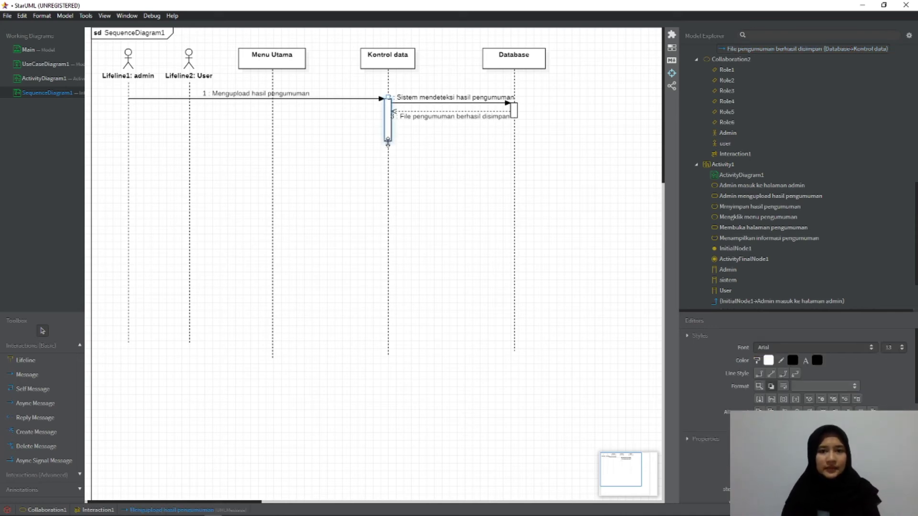
pyautogui.click(447, 115)
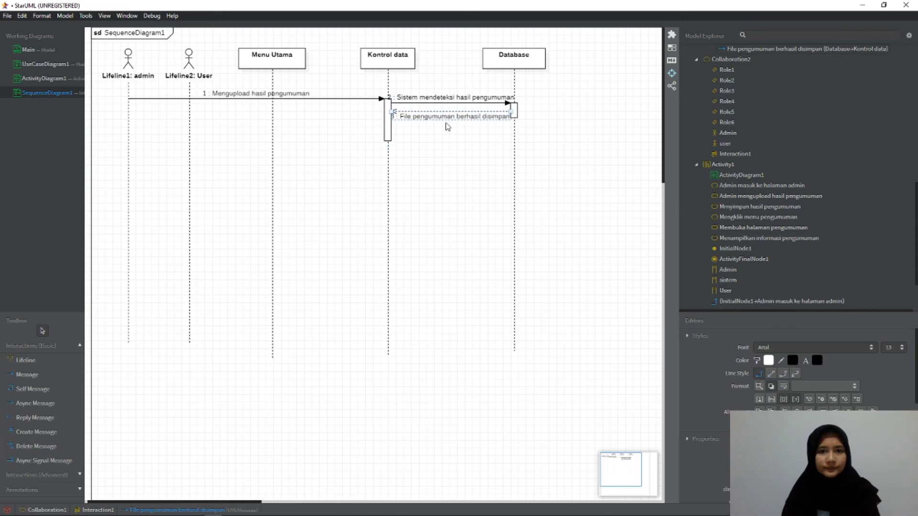
pyautogui.moveTo(448, 126); pyautogui.dragTo(450, 126)
pyautogui.click(515, 118)
pyautogui.moveTo(515, 123); pyautogui.dragTo(516, 138)
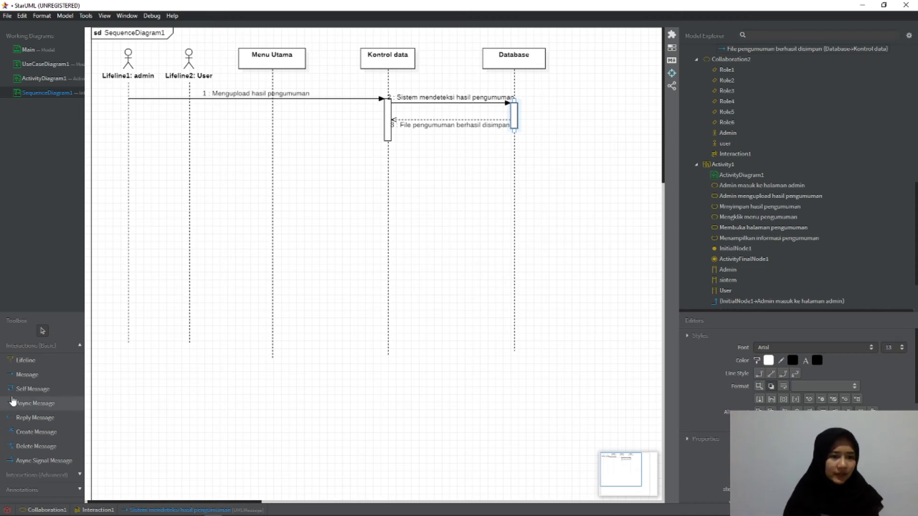
# Add a reply message "Menampilkan pengumuman sesuai jadwal" from "Kontrol data" to "Menu Utama" and extend the "Kontrol data" activation bar down past it
pyautogui.click(30, 419)
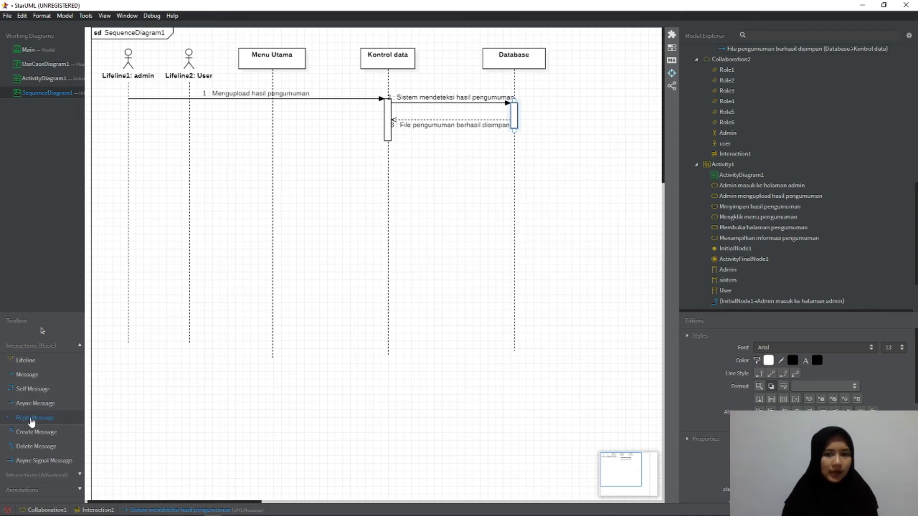
pyautogui.moveTo(386, 163); pyautogui.dragTo(272, 165)
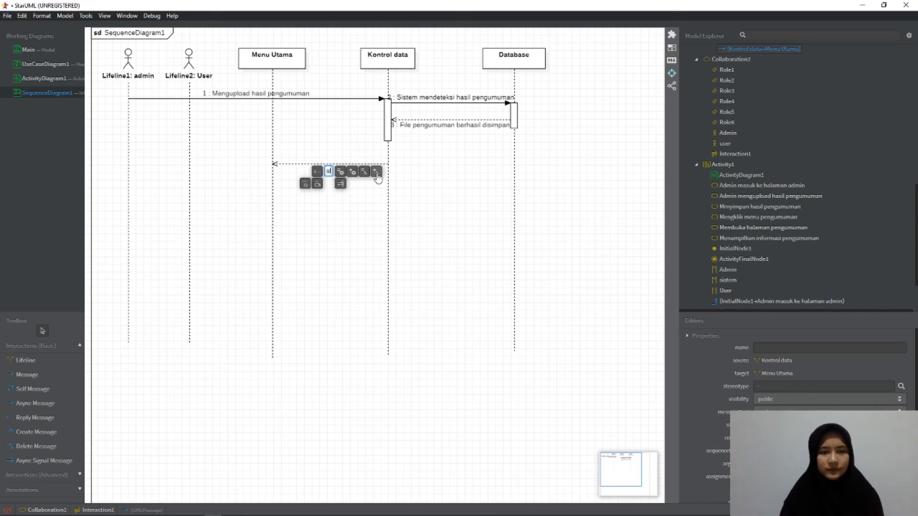
pyautogui.press('Return')
pyautogui.click(388, 140)
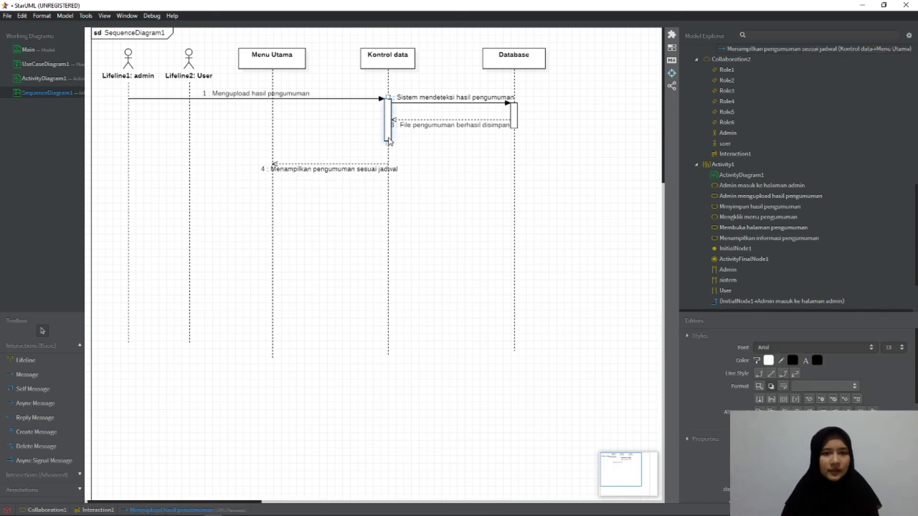
pyautogui.moveTo(389, 139); pyautogui.dragTo(389, 177)
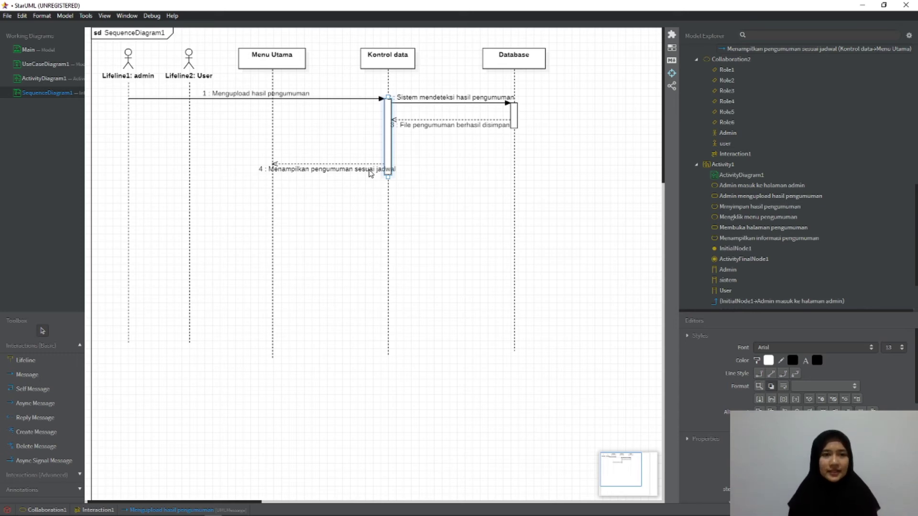
# Draw a message from the User lifeline to "Menu Utama" below the existing messages and name it "Membuka menu pengumuman"
pyautogui.click(33, 377)
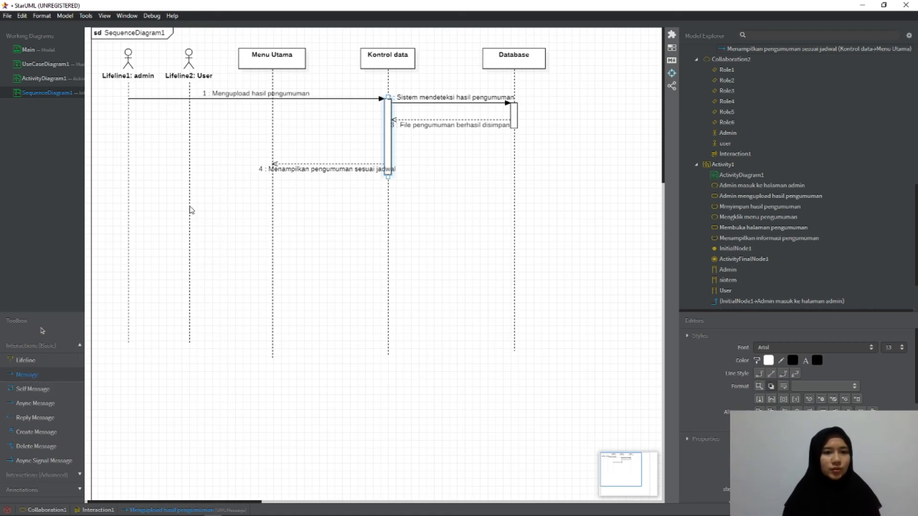
pyautogui.moveTo(190, 202); pyautogui.dragTo(275, 200)
pyautogui.write('M')
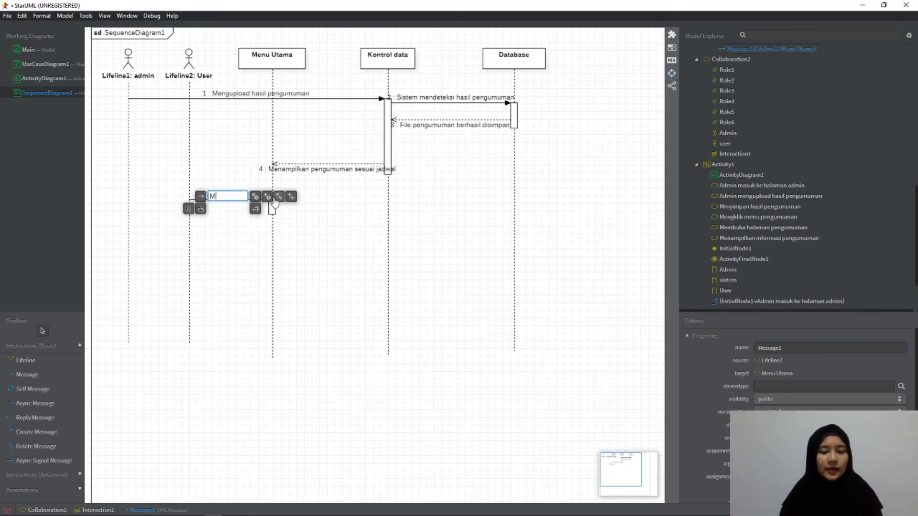
pyautogui.write('embuka menu')
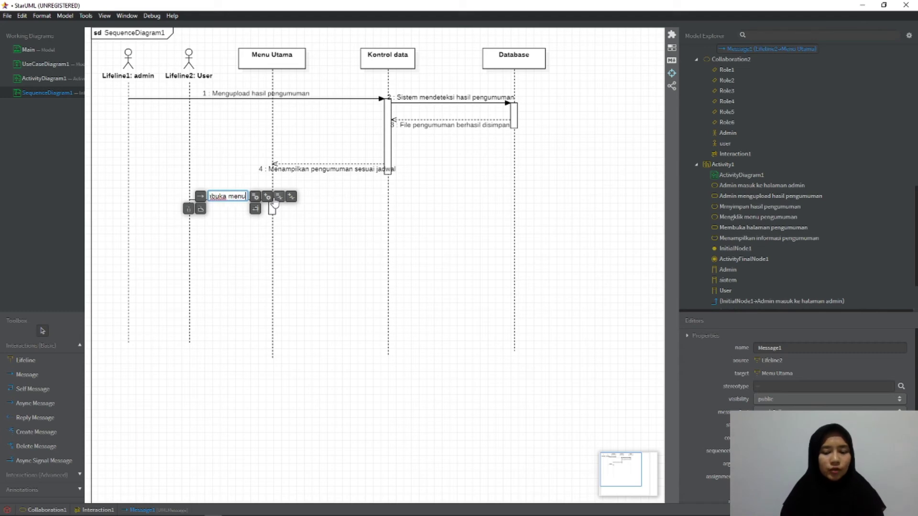
pyautogui.write(' pengumuman')
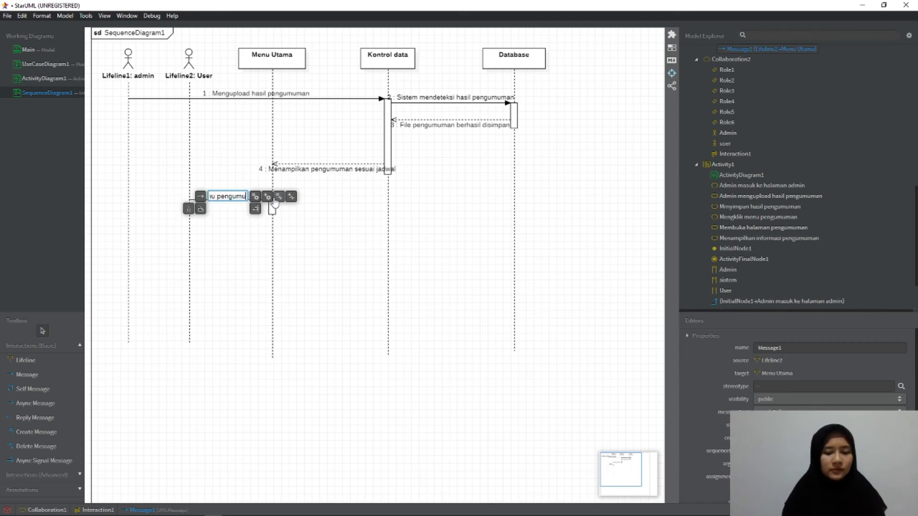
pyautogui.press('Return')
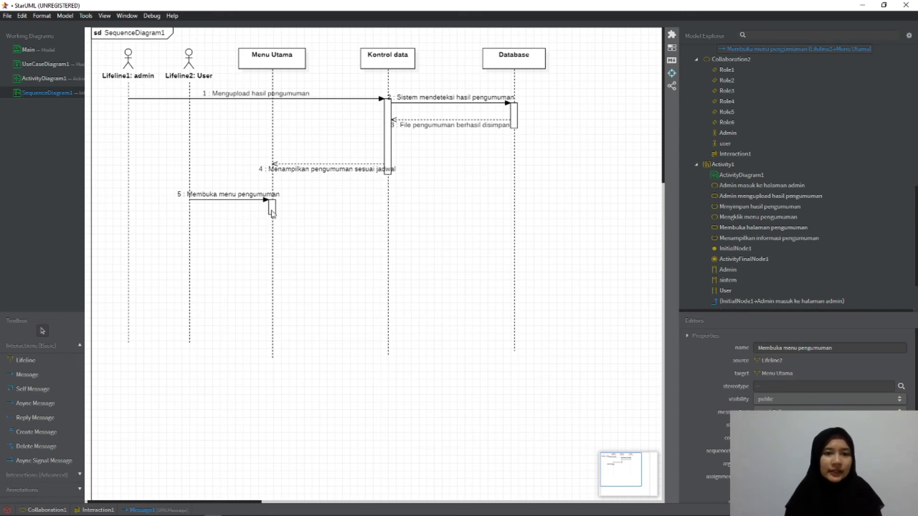
# Lengthen the "Menu Utama" activation bar and add a reply message from it to User named "Menampilkan menu pengumuman"
pyautogui.click(271, 214)
pyautogui.moveTo(272, 216); pyautogui.dragTo(275, 248)
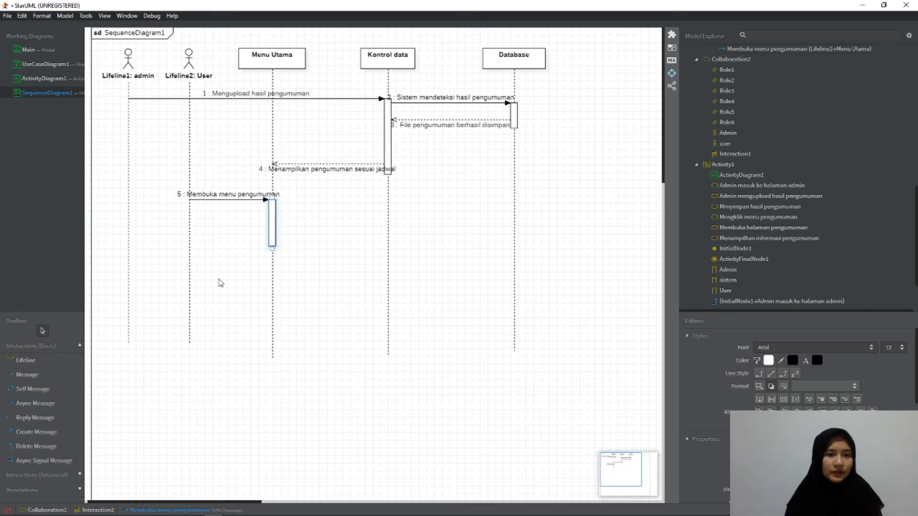
pyautogui.click(26, 422)
pyautogui.moveTo(222, 235); pyautogui.dragTo(189, 234)
pyautogui.write('ain')
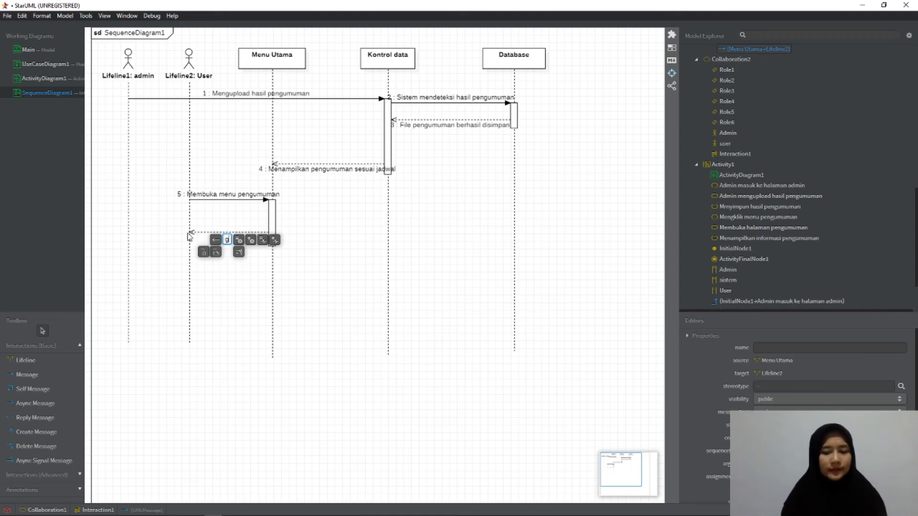
pyautogui.press('Return')
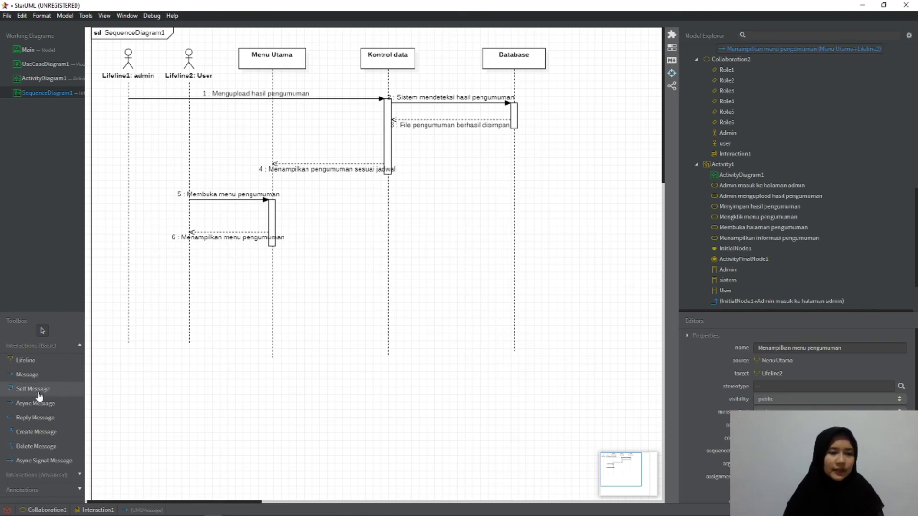
# Draw another message from User to "Menu Utama" below the last reply and name it "Melihat hasil pengumuman"
pyautogui.click(29, 374)
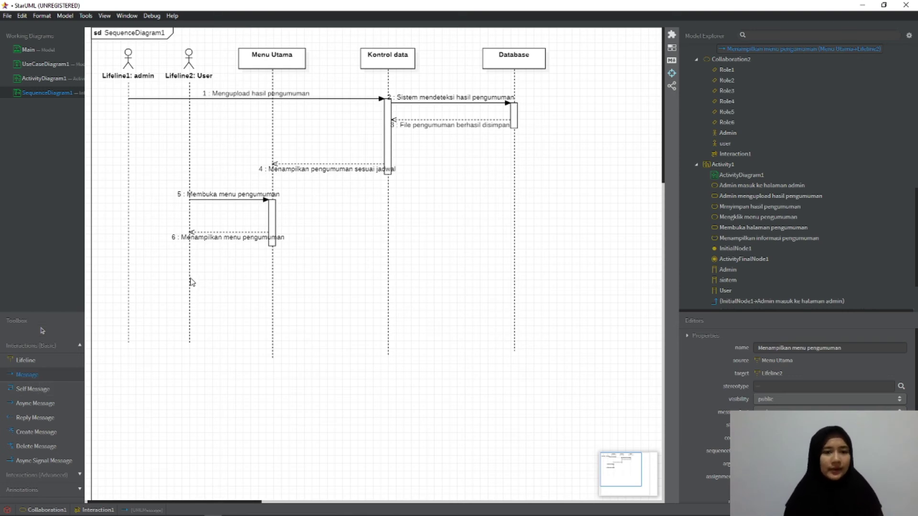
pyautogui.moveTo(189, 267); pyautogui.dragTo(275, 271)
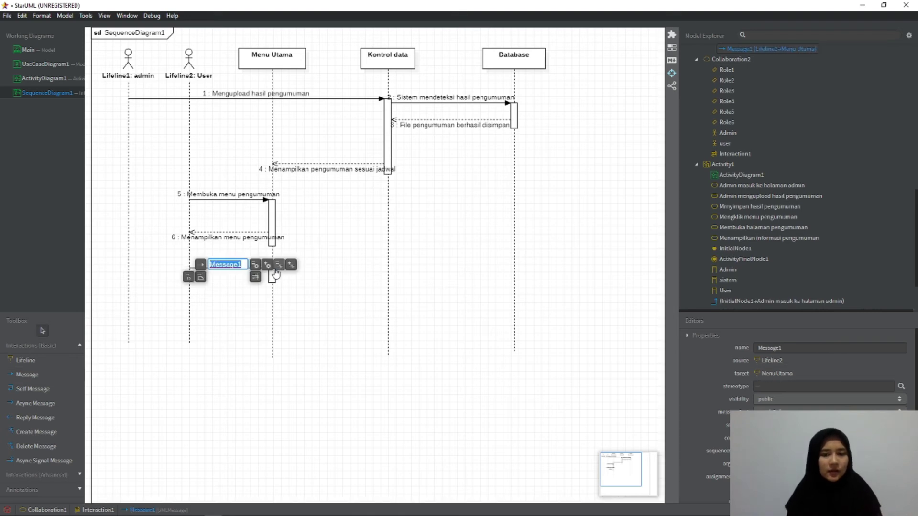
pyautogui.write('Melihat')
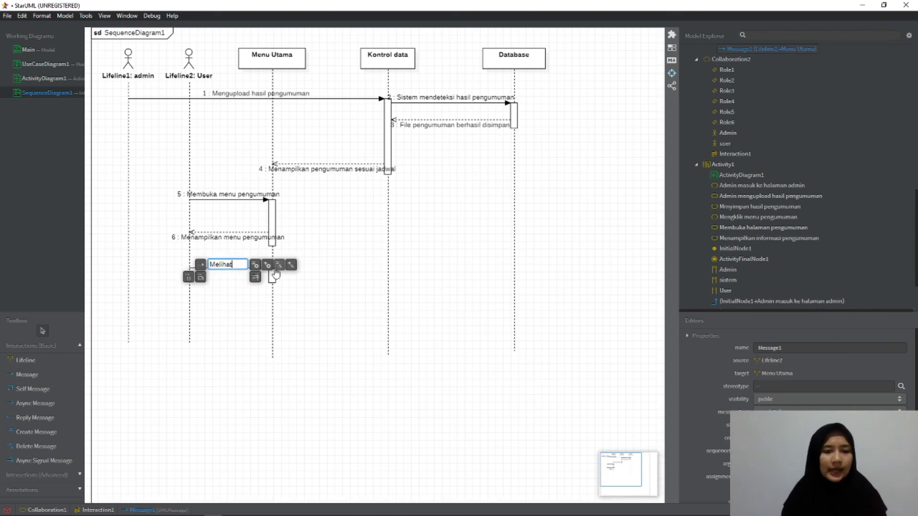
pyautogui.write(' hasil peng')
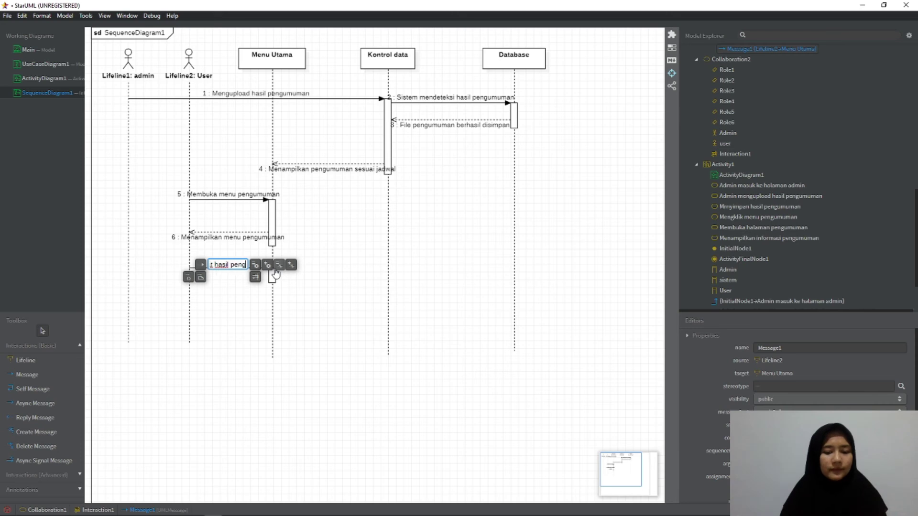
pyautogui.write('umuman')
pyautogui.press('Return')
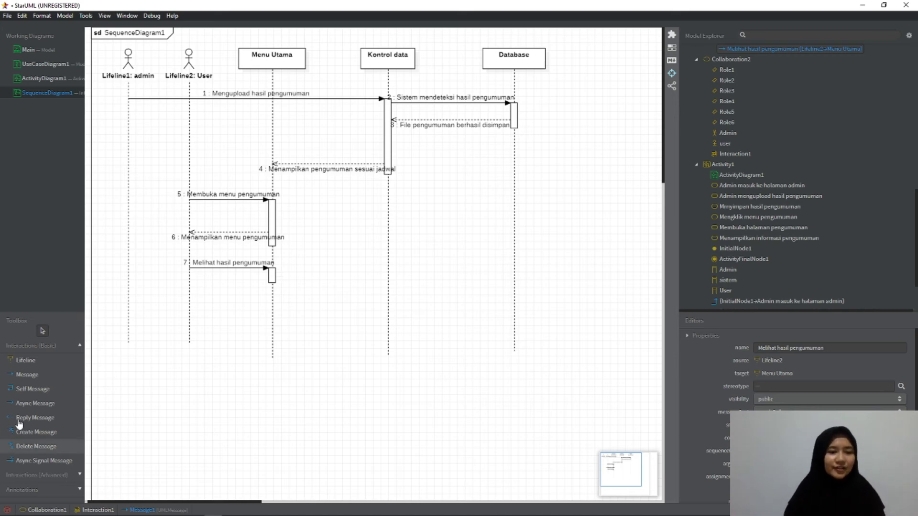
# Draw a message "Mendownload hasil pengumuman" from "Menu Utama" to "Kontrol data" and lengthen its activation bar on "Kontrol data"
pyautogui.click(26, 377)
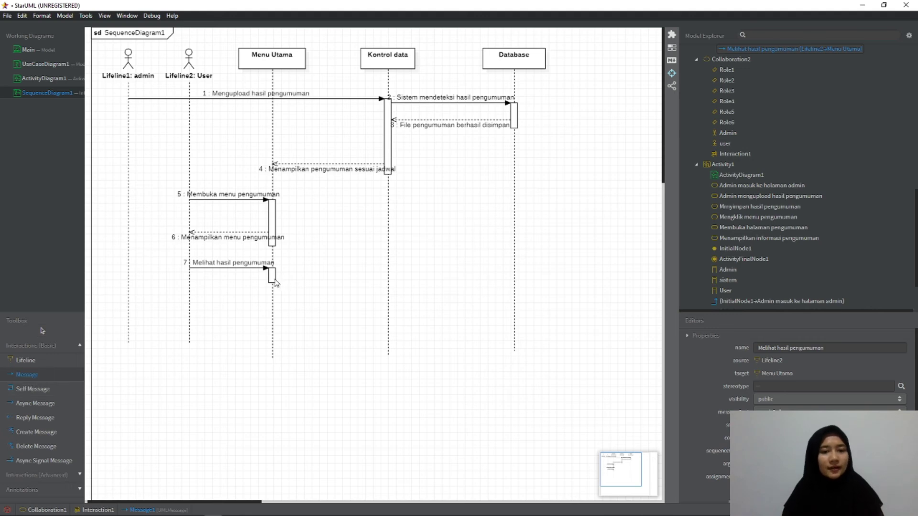
pyautogui.moveTo(273, 276); pyautogui.dragTo(392, 275)
pyautogui.write('Mendo')
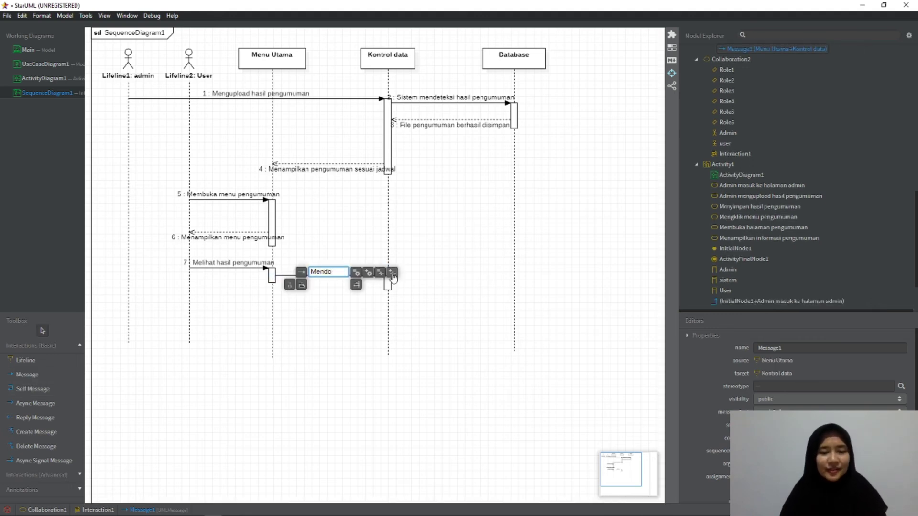
pyautogui.write('wnload')
pyautogui.write(' hasil pen')
pyautogui.write('gumuman')
pyautogui.press('Return')
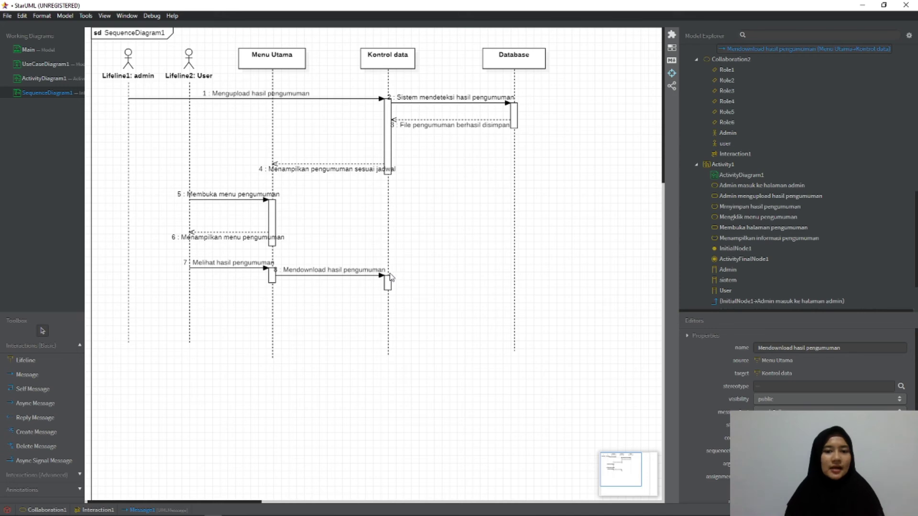
pyautogui.click(388, 287)
pyautogui.moveTo(389, 290); pyautogui.dragTo(388, 310)
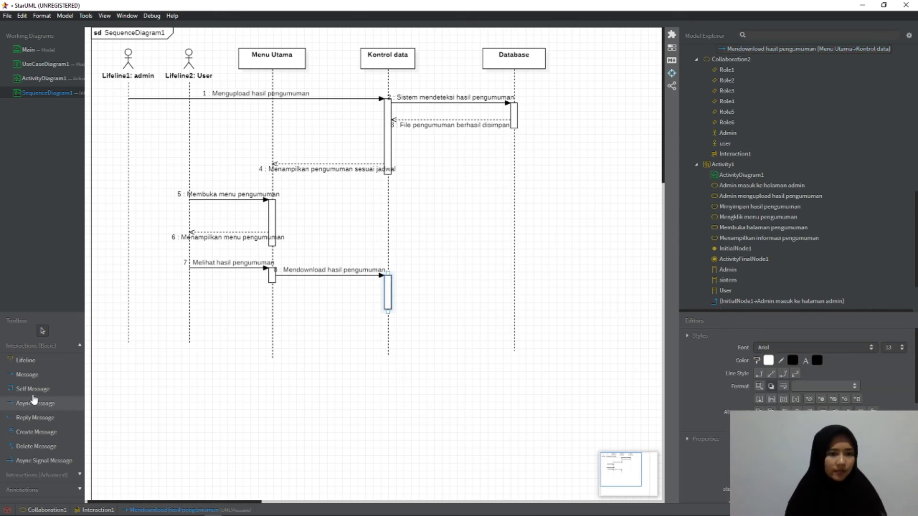
# Draw a message from the lower "Kontrol data" activation bar to User and name it "Hasil pengumuman berhasil di donwload"
pyautogui.click(28, 375)
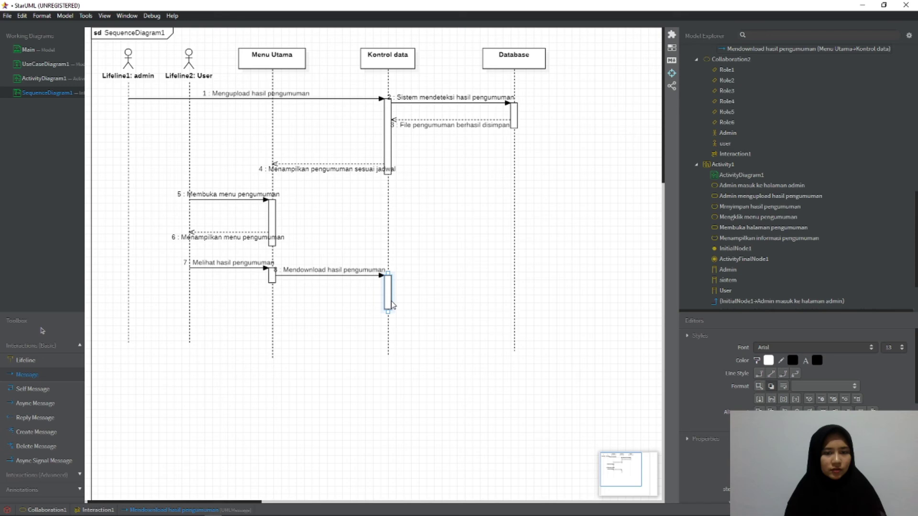
pyautogui.moveTo(386, 298); pyautogui.dragTo(190, 303)
pyautogui.write('HAs')
pyautogui.press('BackSpace')
pyautogui.press('BackSpace')
pyautogui.write('asil pengu')
pyautogui.write('muman berha')
pyautogui.write('sil di')
pyautogui.write(' donwload')
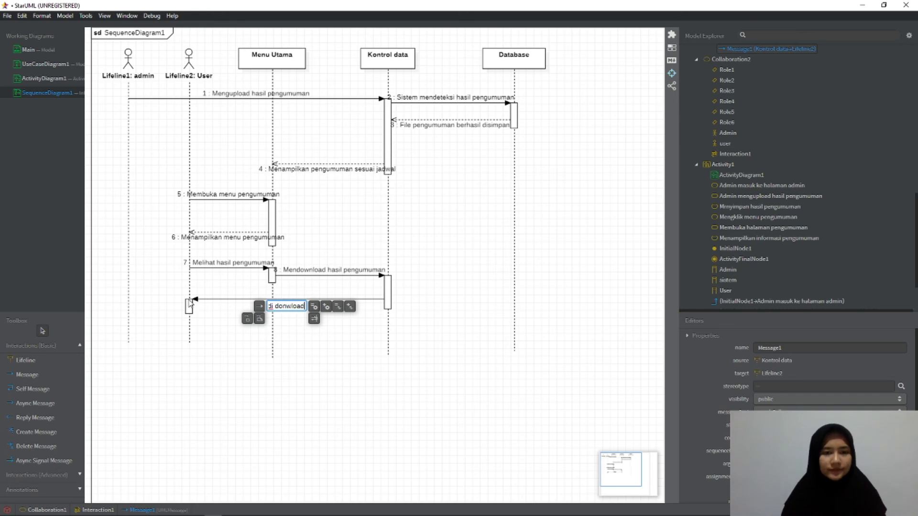
pyautogui.press('Return')
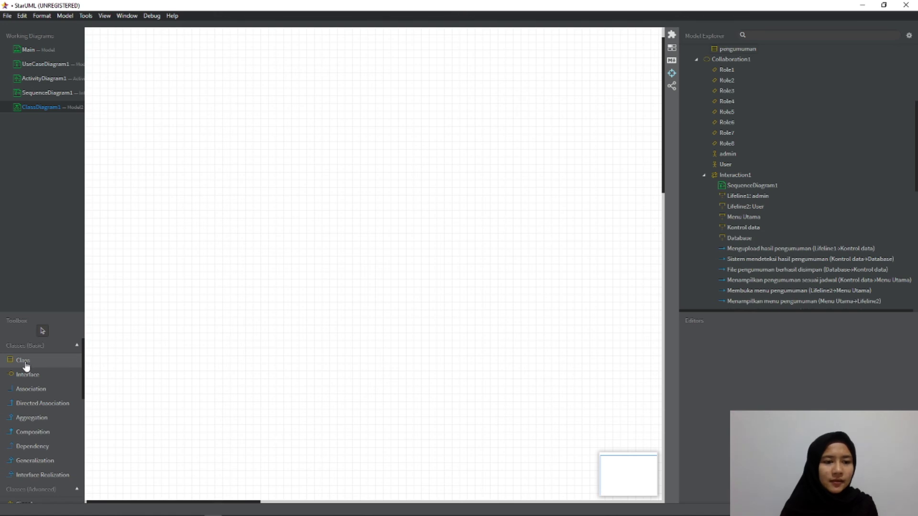
pyautogui.rightClick(105, 276)
pyautogui.moveTo(144, 294)
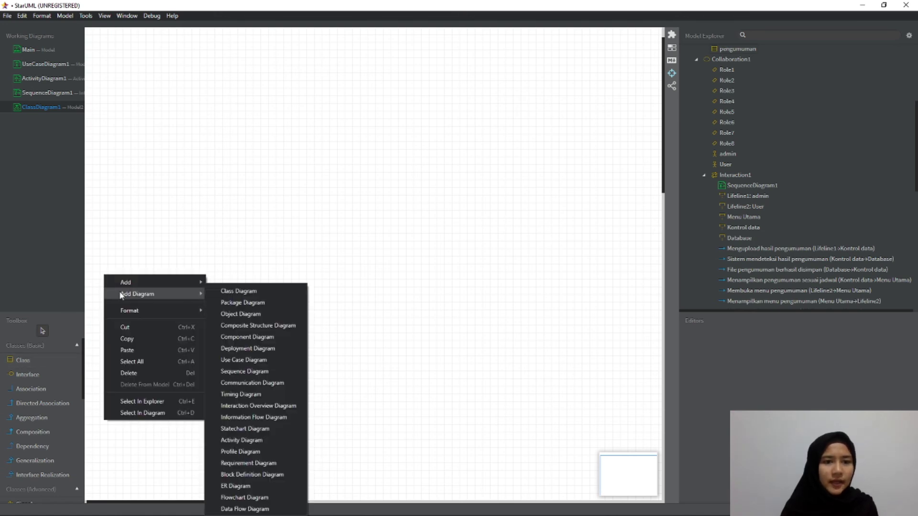
pyautogui.click(195, 171)
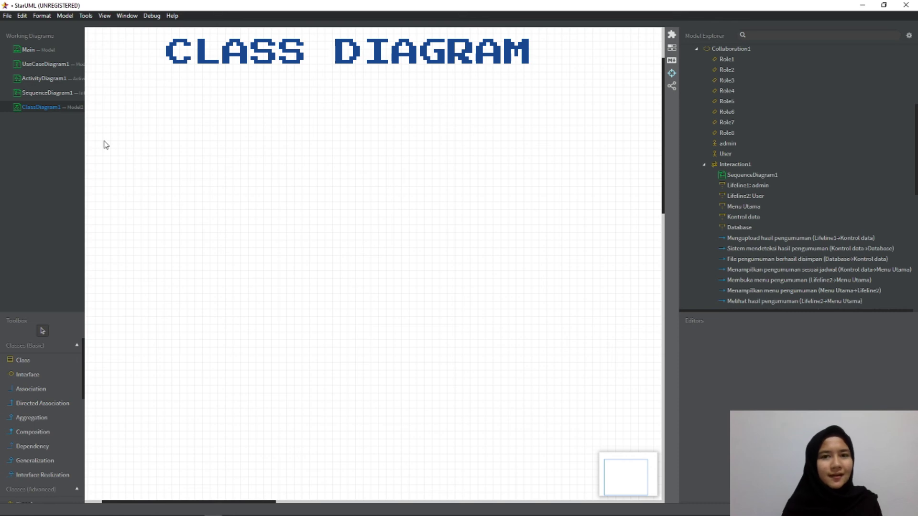
# Place a class in the upper part of the empty class diagram and name it "pengumuman"
pyautogui.click(26, 361)
pyautogui.moveTo(122, 98); pyautogui.dragTo(244, 216)
pyautogui.write('pen')
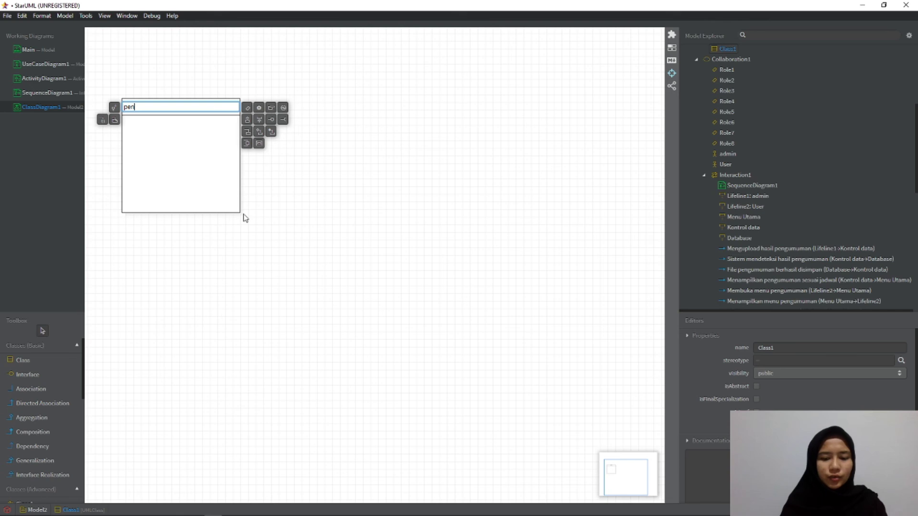
pyautogui.write('gumuman')
pyautogui.press('Return')
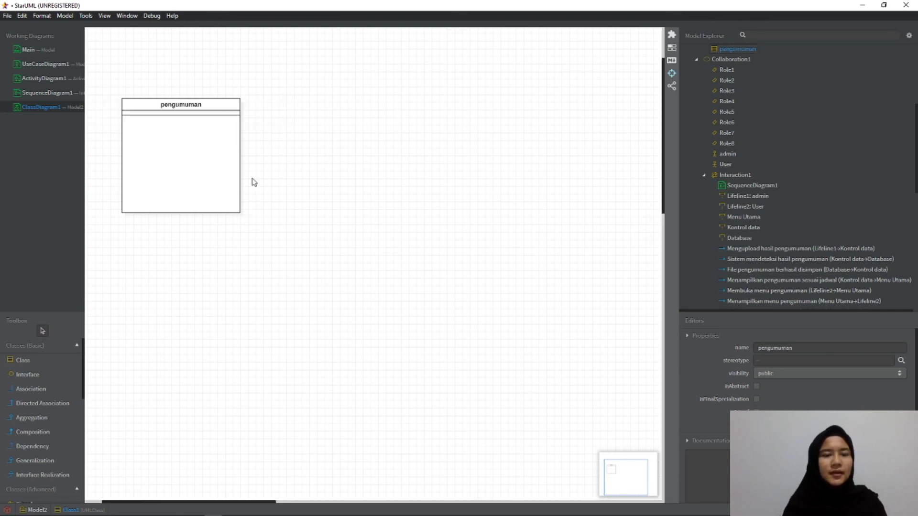
# Add a private attribute named "id_pengumuman" to the pengumuman class
pyautogui.doubleClick(208, 111)
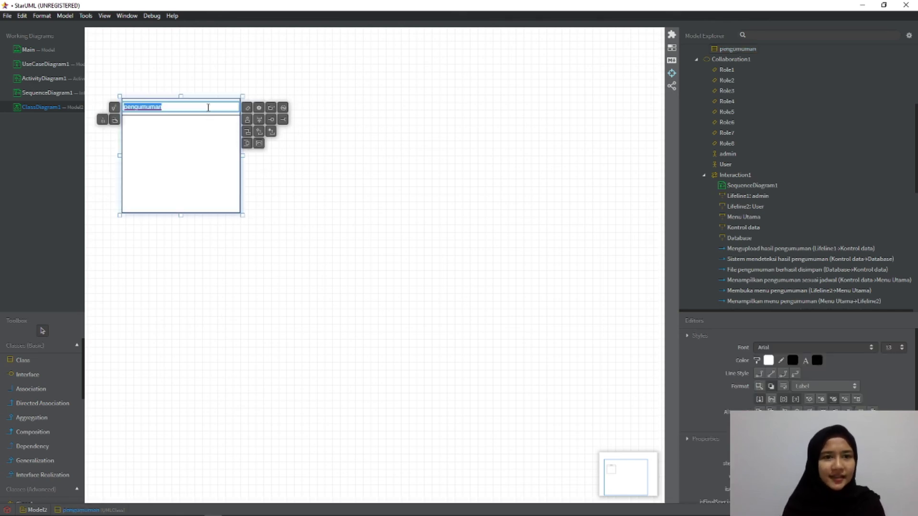
pyautogui.click(249, 113)
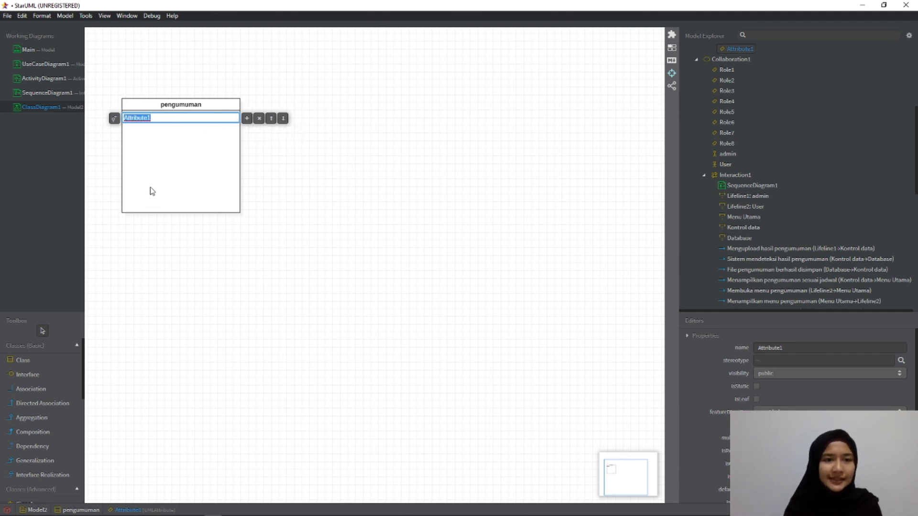
pyautogui.click(115, 119)
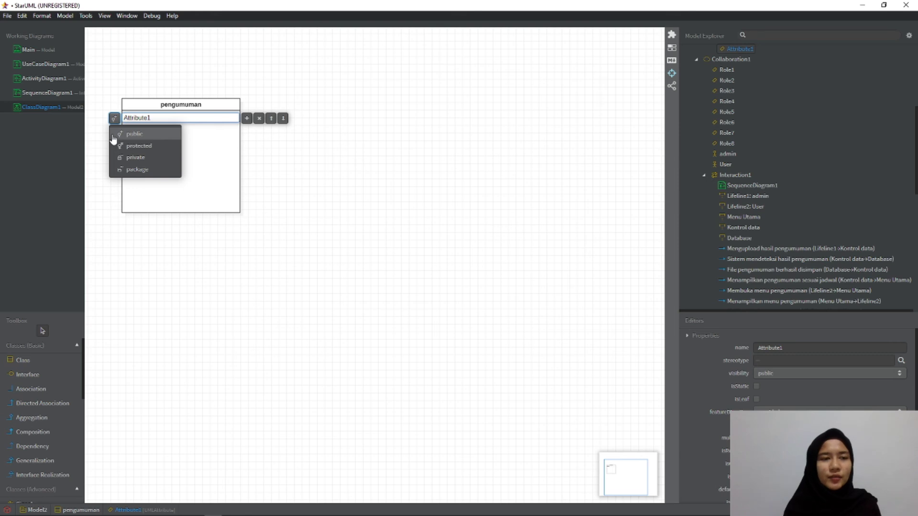
pyautogui.click(133, 158)
pyautogui.doubleClick(164, 119)
pyautogui.write('id ')
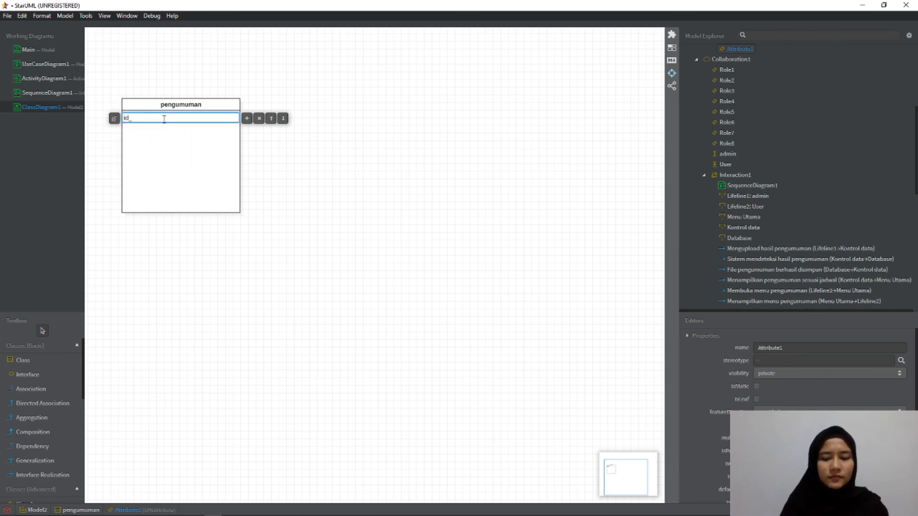
pyautogui.write('pengumuman')
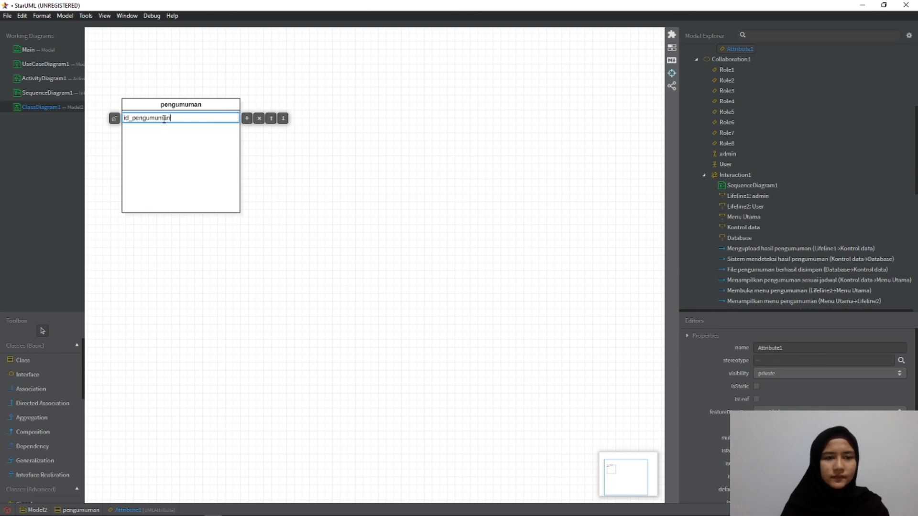
pyautogui.press('Return')
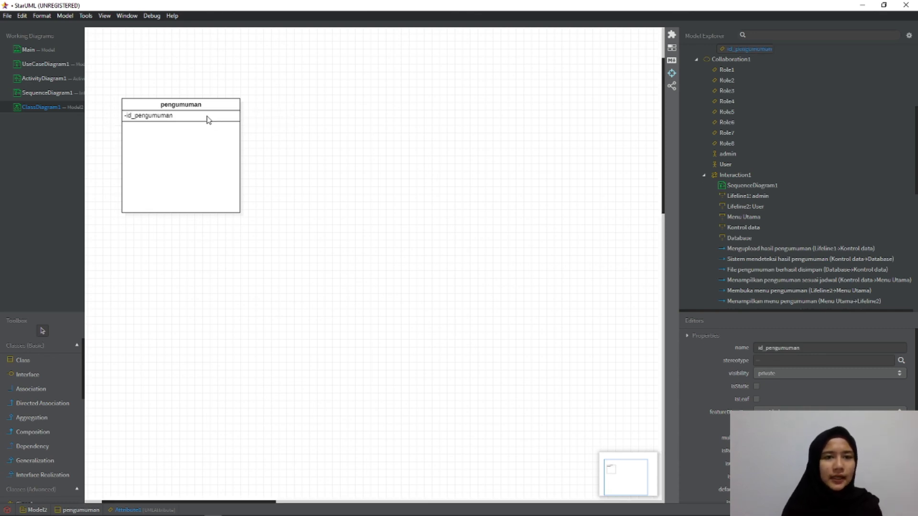
# Add a public attribute named "file_pengumuman" below id_pengumuman in the pengumuman class
pyautogui.doubleClick(209, 118)
pyautogui.click(247, 125)
pyautogui.write('file_pengumuman')
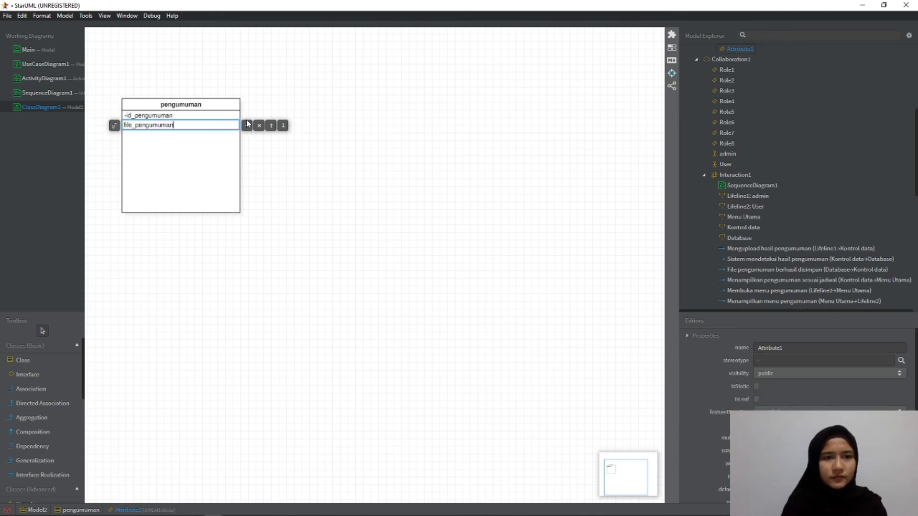
pyautogui.press('Return')
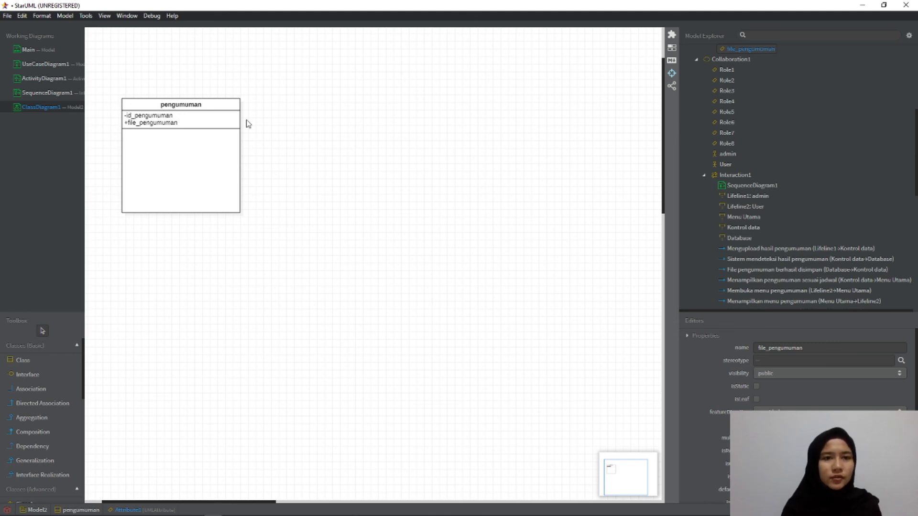
# Add a public operation named "simpan_pengumuman" to the pengumuman class
pyautogui.doubleClick(219, 107)
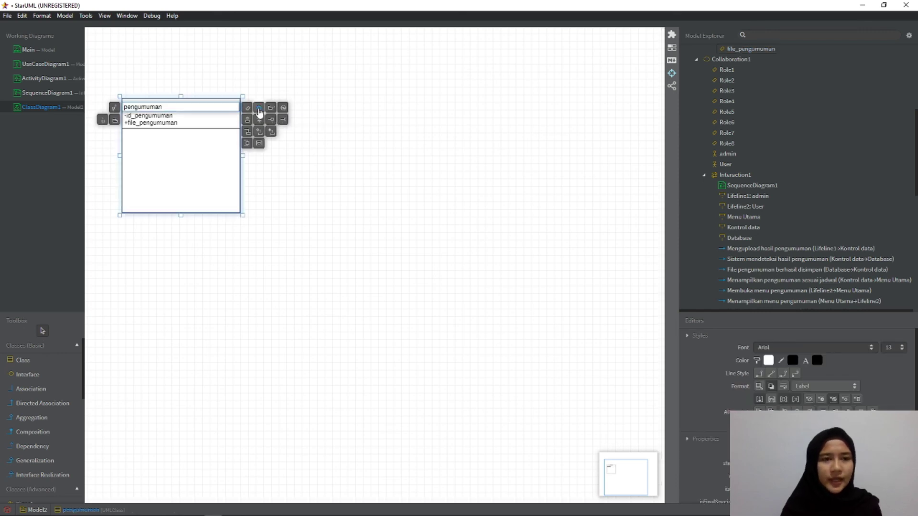
pyautogui.click(258, 110)
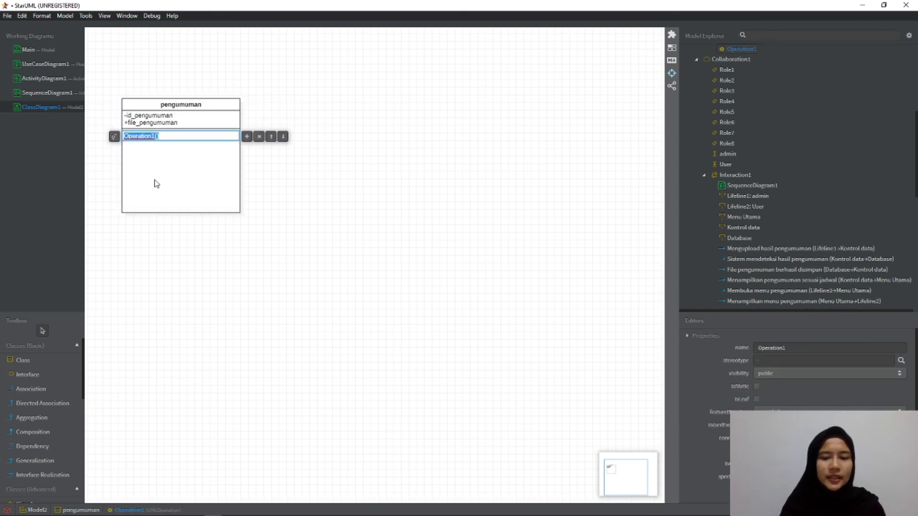
pyautogui.write('simpan_pengumuman')
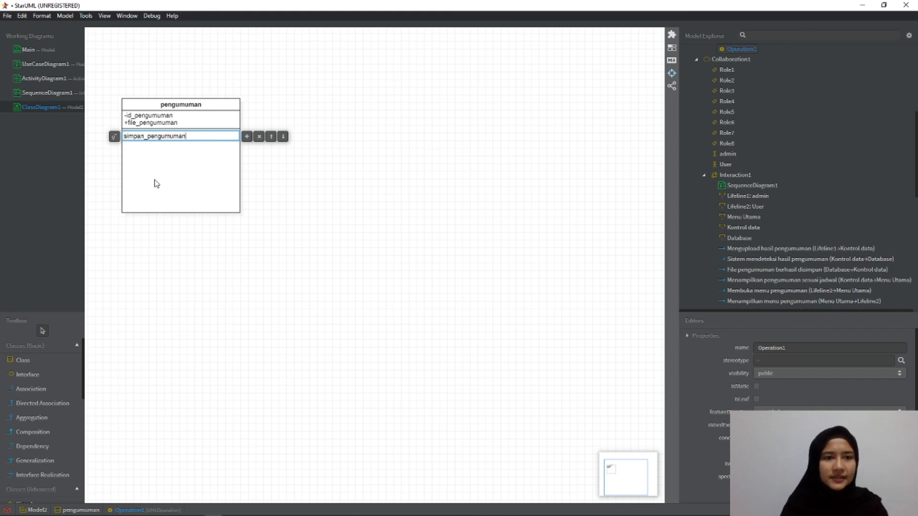
pyautogui.press('Return')
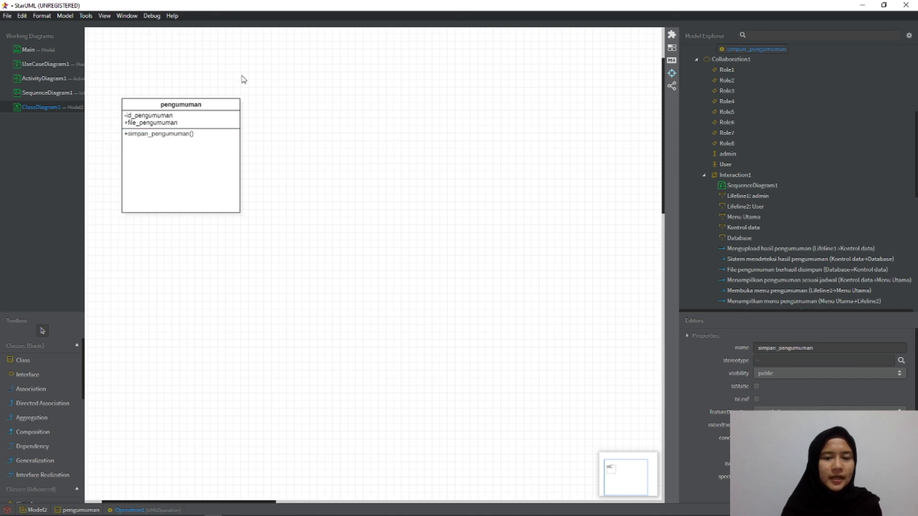
# Draw a second class below and to the left of the pengumuman class and name it "User"
pyautogui.click(20, 363)
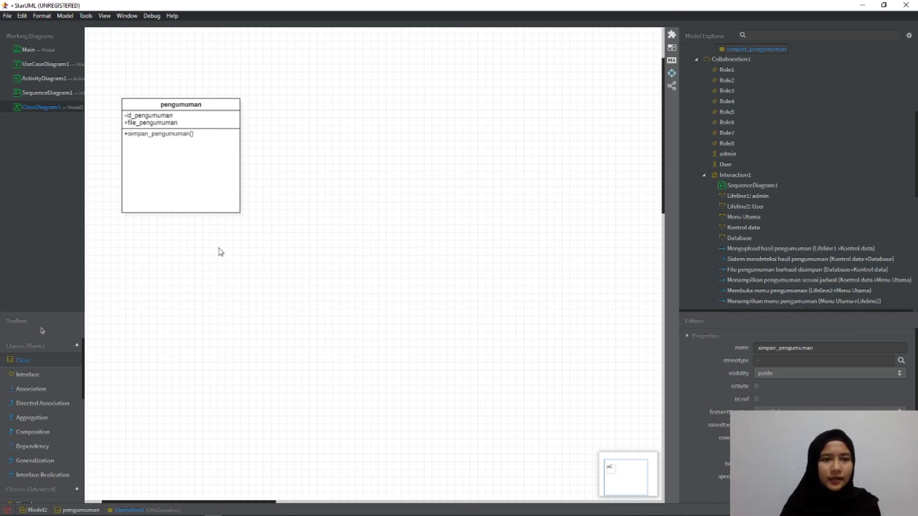
pyautogui.hscroll(-3, 220, 251)
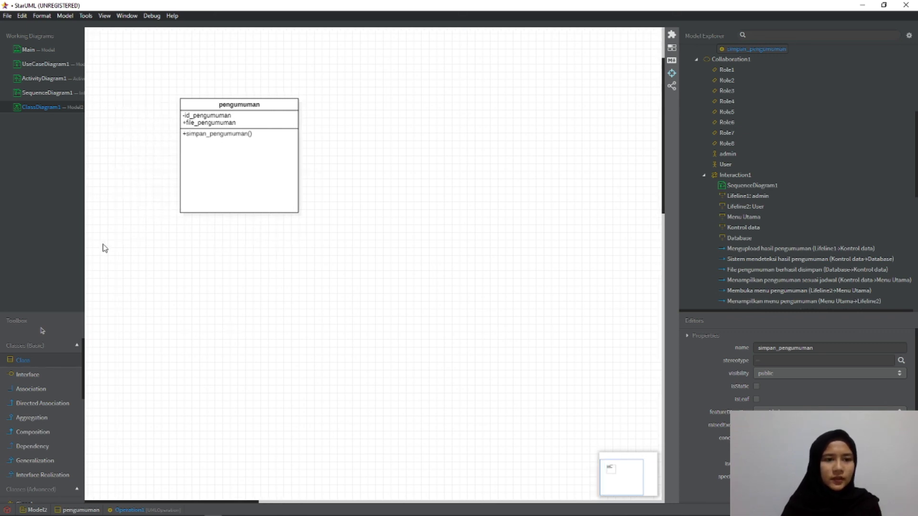
pyautogui.moveTo(99, 259); pyautogui.dragTo(208, 378)
pyautogui.press('BackSpace')
pyautogui.write('User')
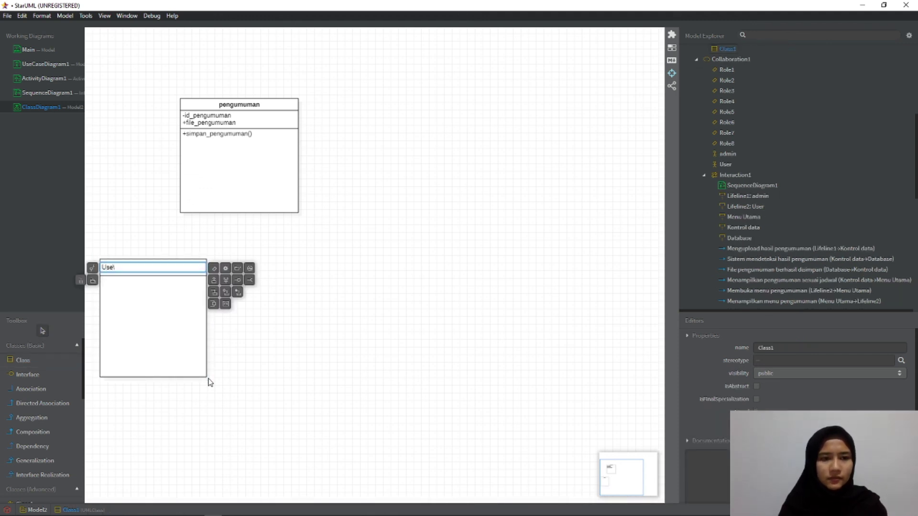
pyautogui.press('Return')
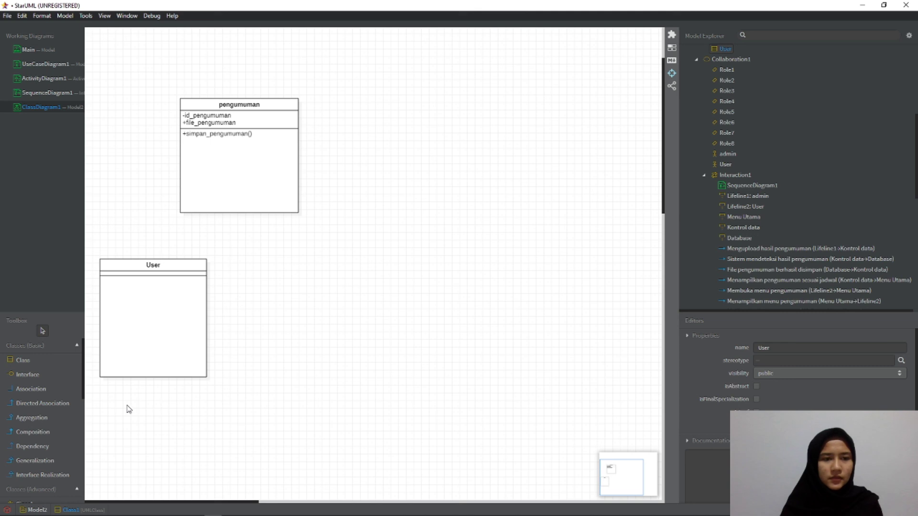
# Add a private attribute named "id_user" to the User class
pyautogui.doubleClick(188, 269)
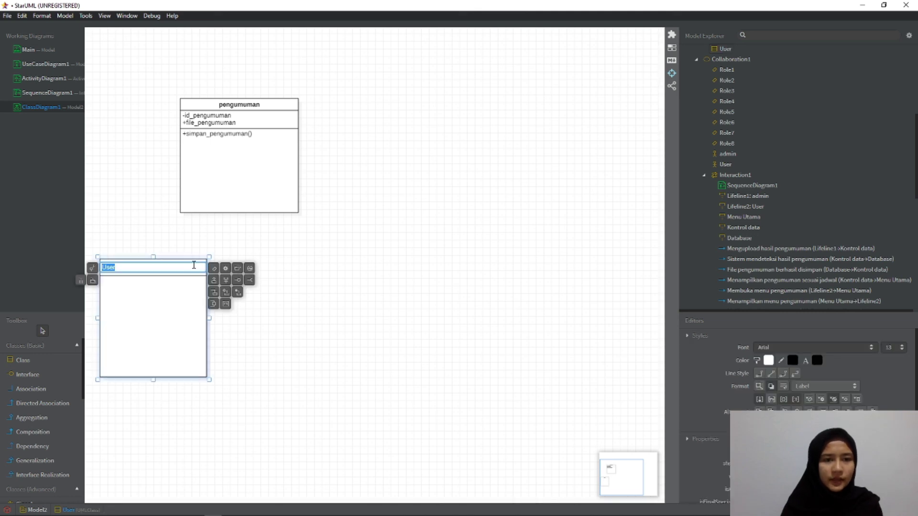
pyautogui.click(213, 270)
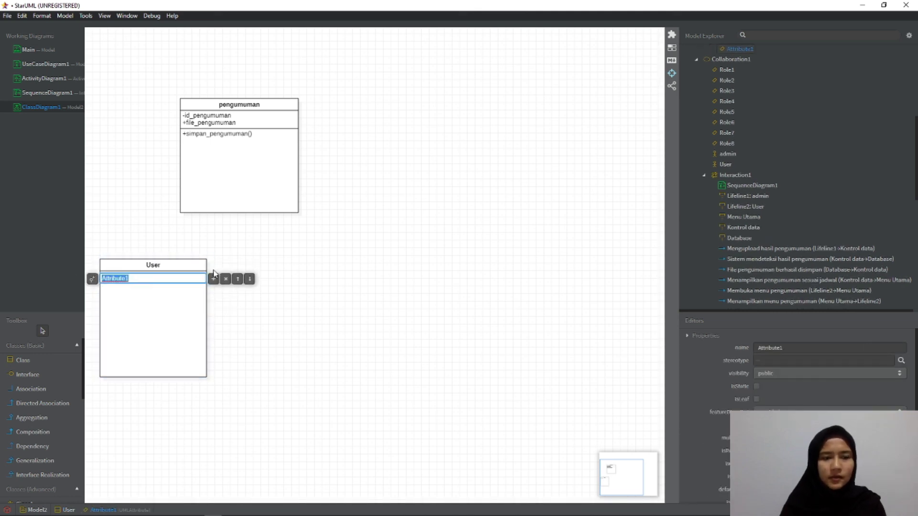
pyautogui.click(92, 279)
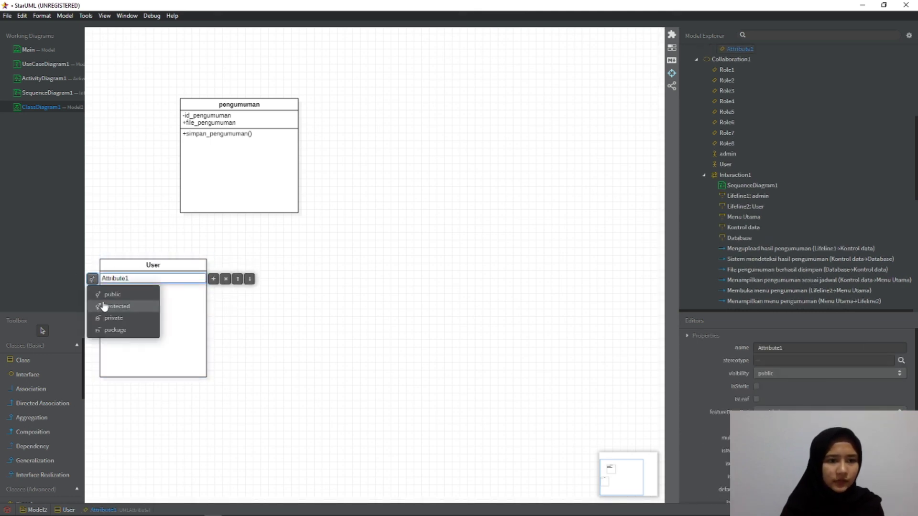
pyautogui.click(108, 319)
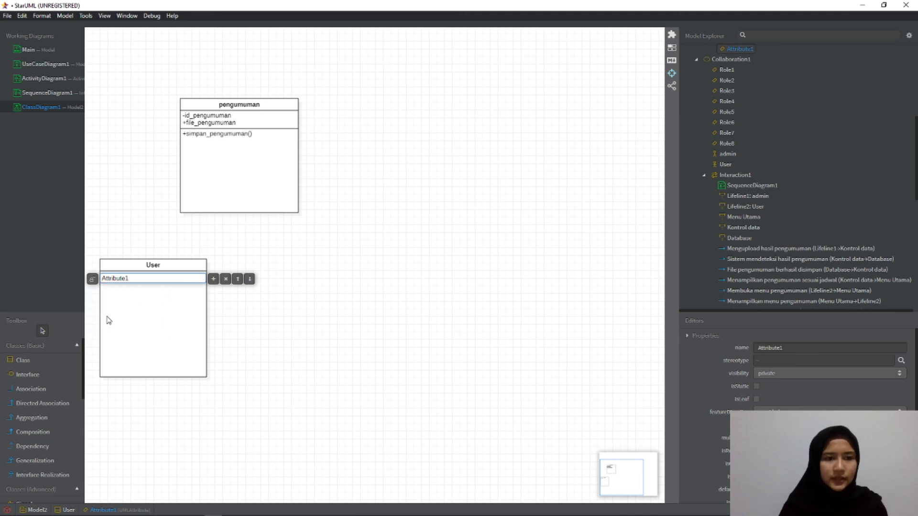
pyautogui.doubleClick(127, 278)
pyautogui.write('id_user')
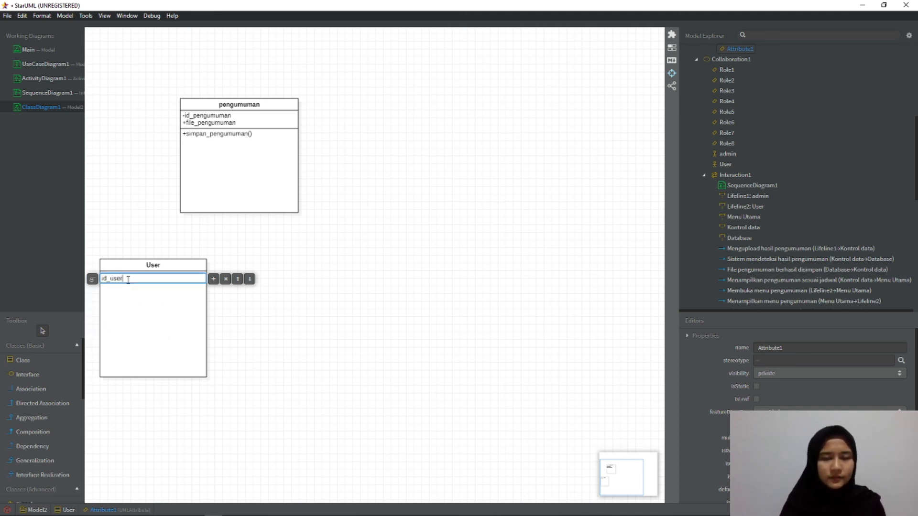
pyautogui.press('Return')
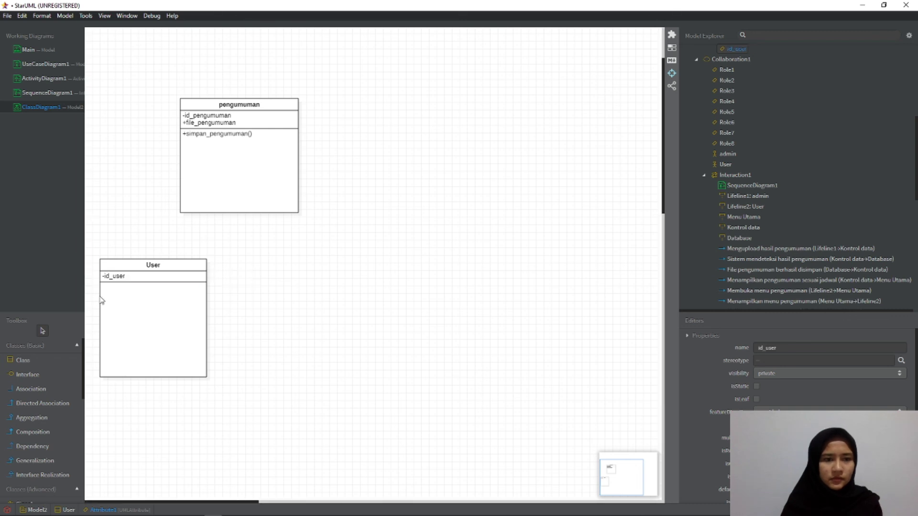
# Add a public attribute named "nama_user" below id_user in the User class
pyautogui.doubleClick(185, 279)
pyautogui.click(213, 280)
pyautogui.write('nama_user')
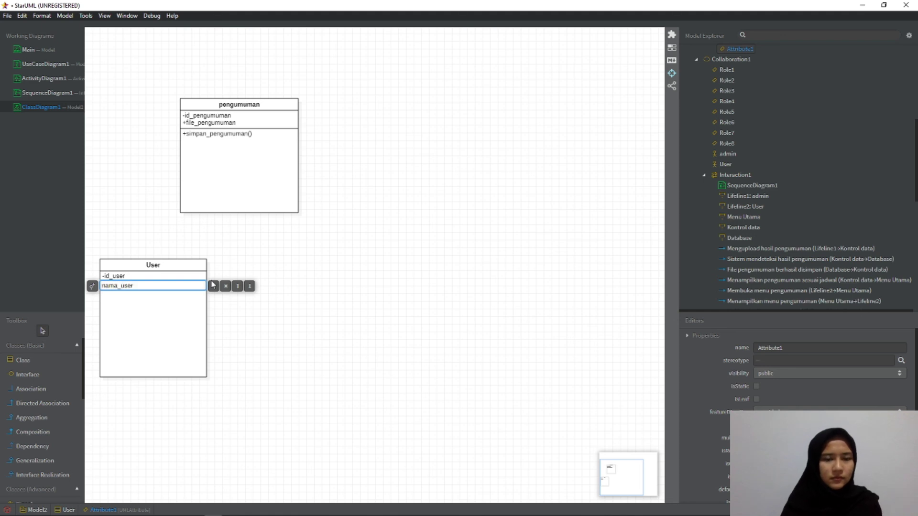
pyautogui.press('Return')
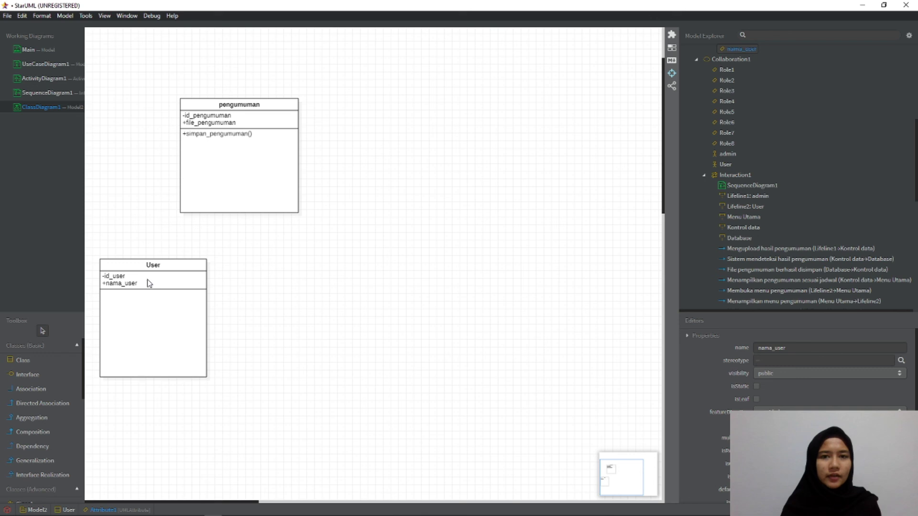
# Add a public operation named "cetak_file" to the User class
pyautogui.doubleClick(187, 270)
pyautogui.click(226, 275)
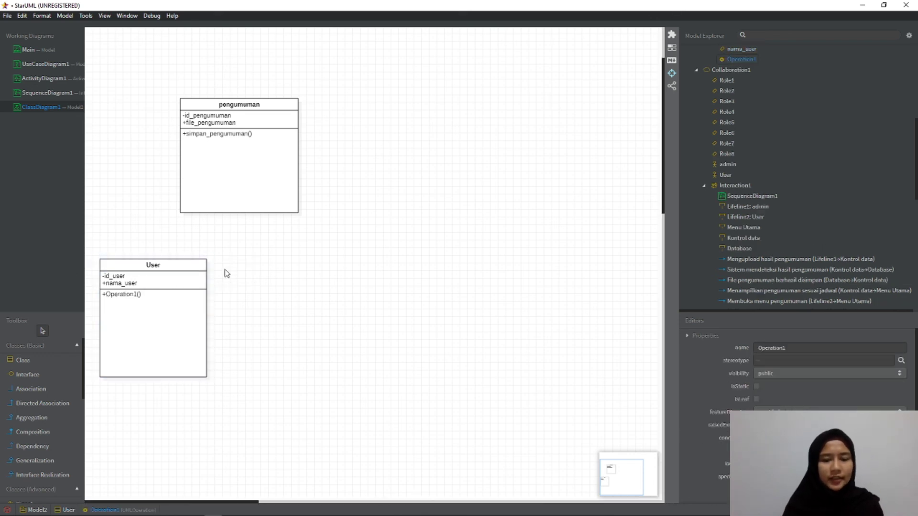
pyautogui.write('cetak')
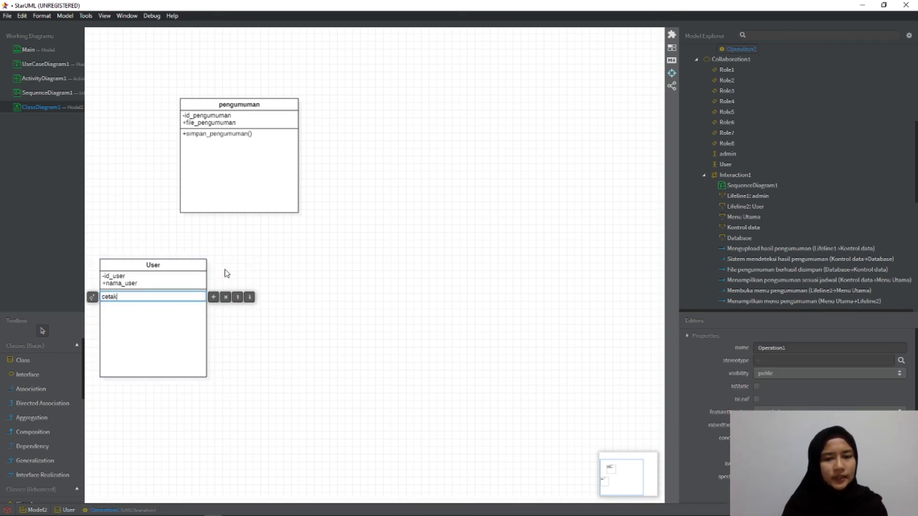
pyautogui.write('_file')
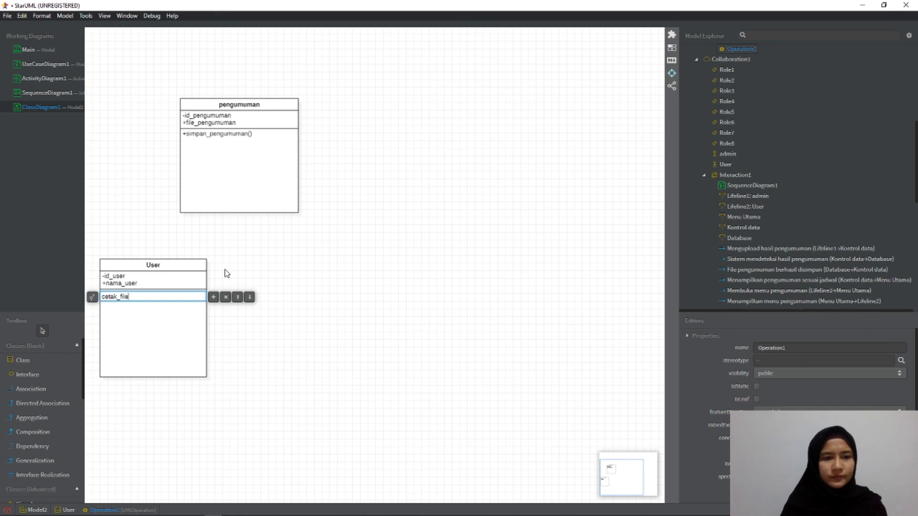
pyautogui.press('Return')
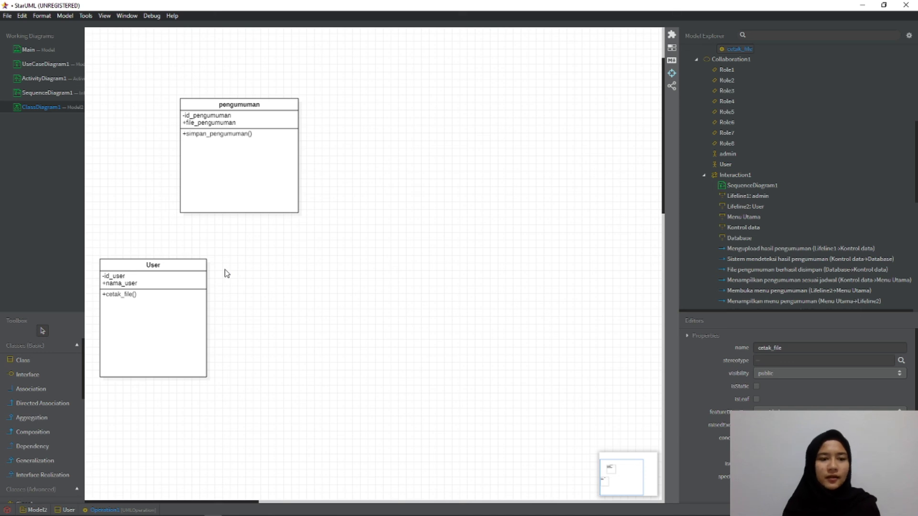
# Draw a third class to the right of User, name it "Admin" and widen its box slightly
pyautogui.click(31, 360)
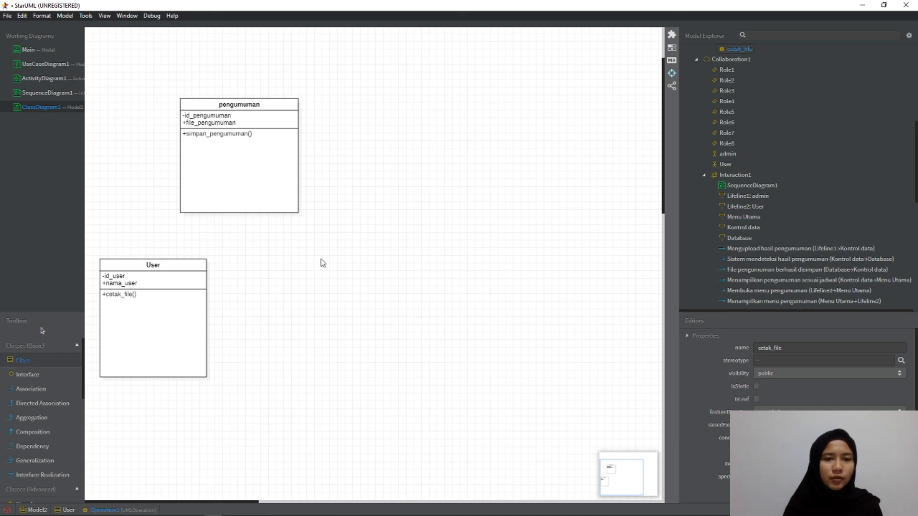
pyautogui.moveTo(302, 263); pyautogui.dragTo(397, 391)
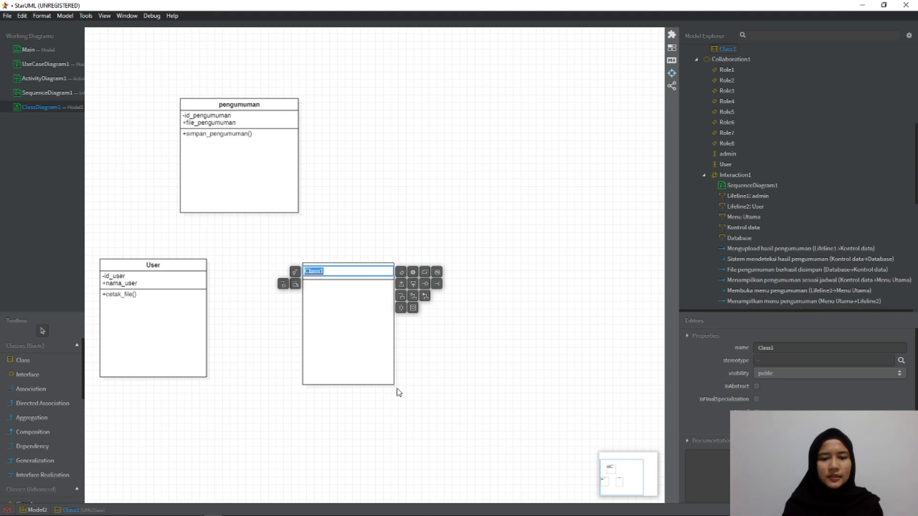
pyautogui.write('Admin')
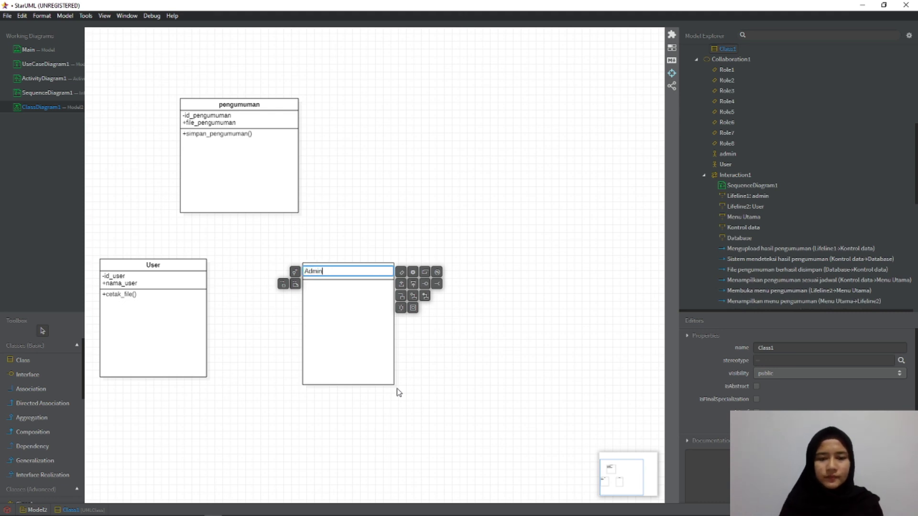
pyautogui.press('Return')
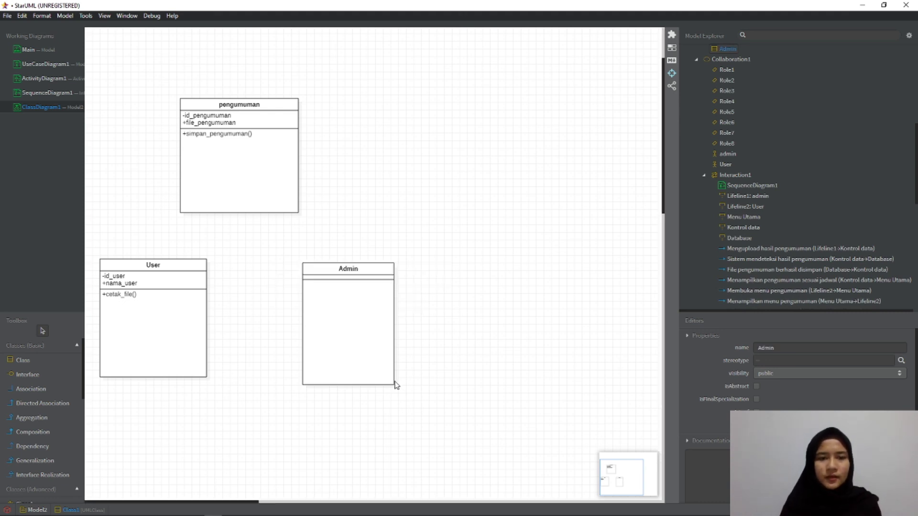
pyautogui.click(391, 275)
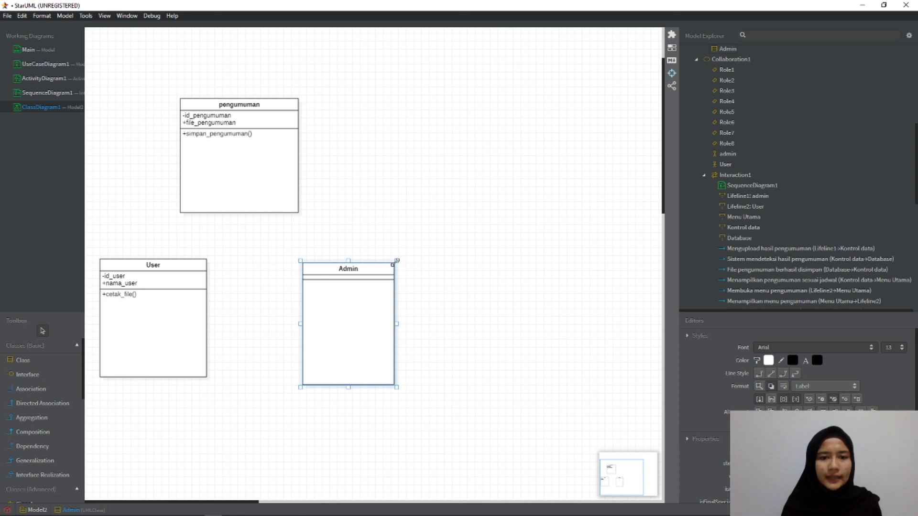
pyautogui.moveTo(396, 260); pyautogui.dragTo(409, 261)
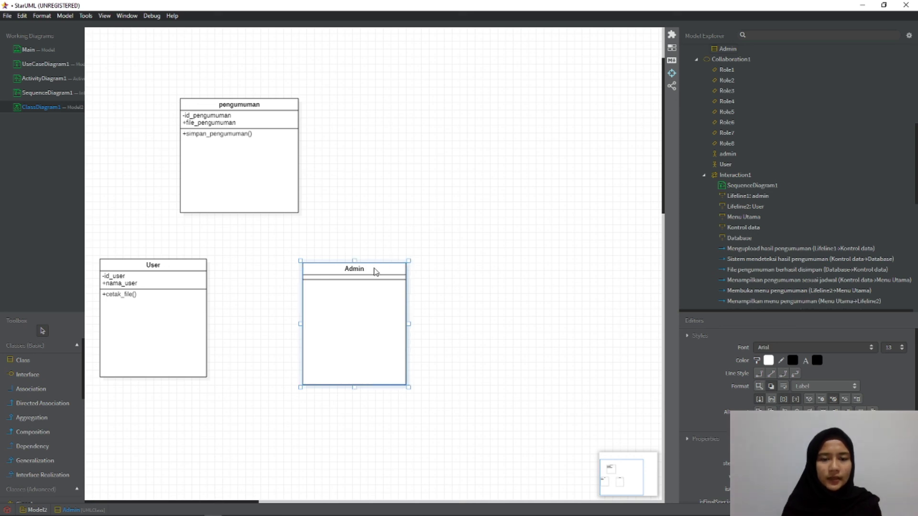
pyautogui.doubleClick(376, 271)
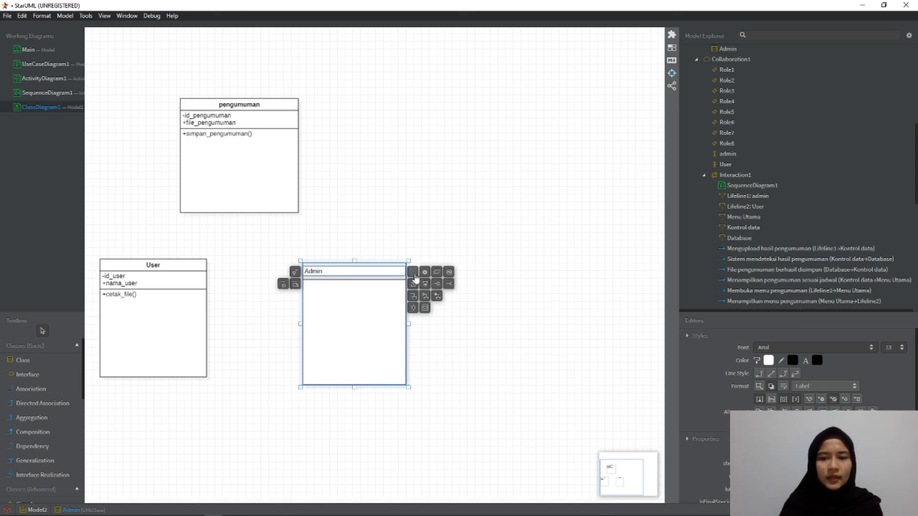
pyautogui.click(413, 274)
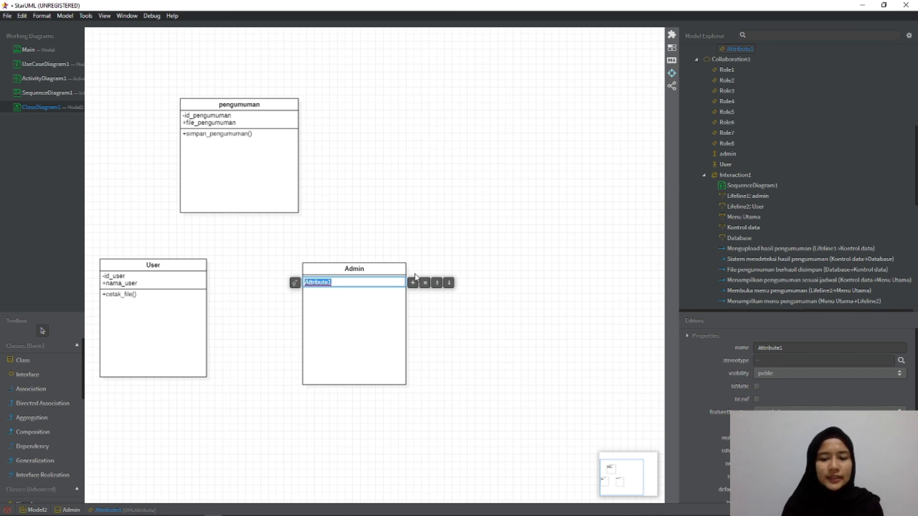
pyautogui.write('id_admin')
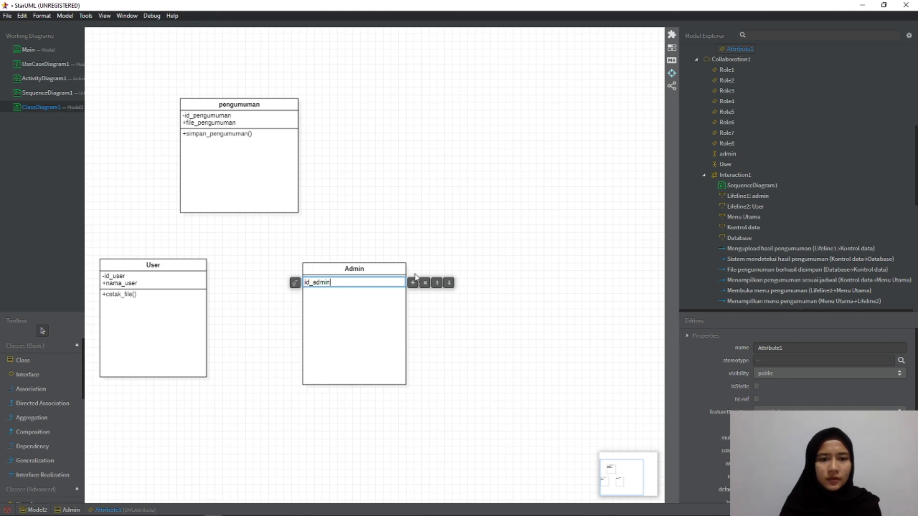
pyautogui.click(321, 325)
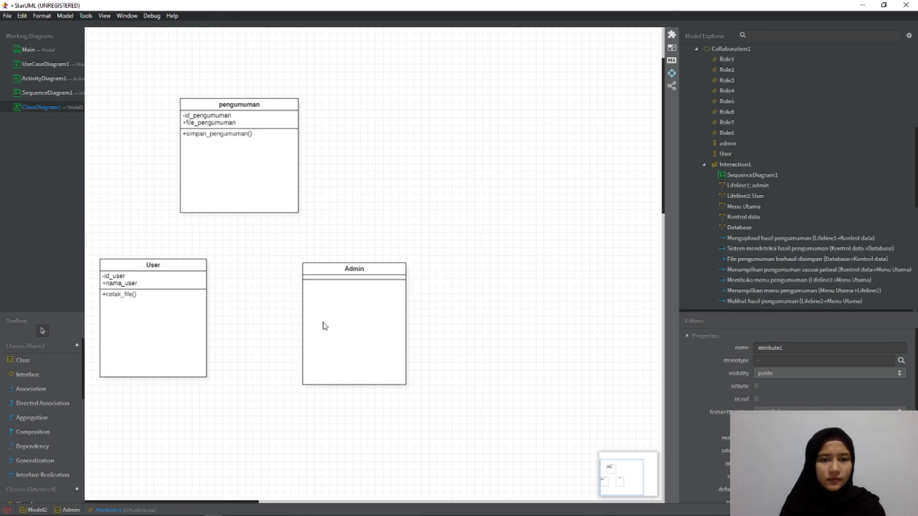
# Add a private attribute named "id_admin" to the Admin class
pyautogui.doubleClick(384, 271)
pyautogui.click(286, 284)
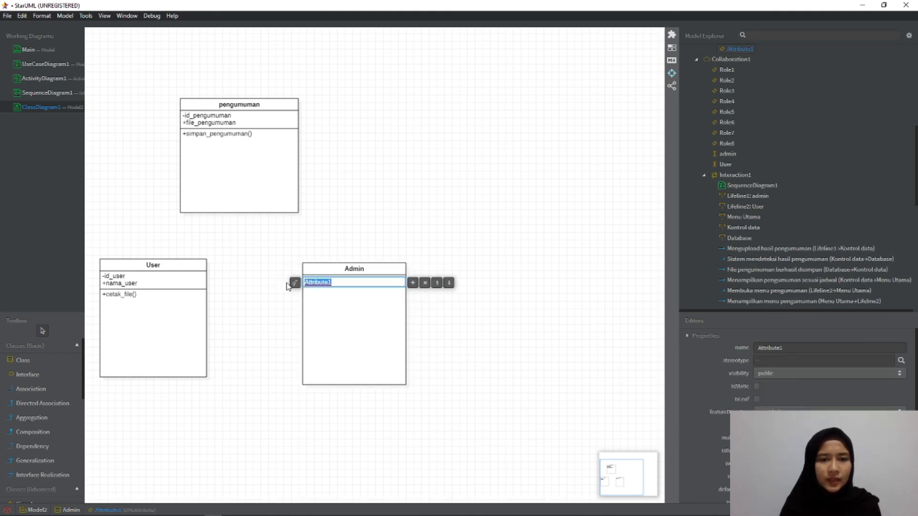
pyautogui.click(295, 283)
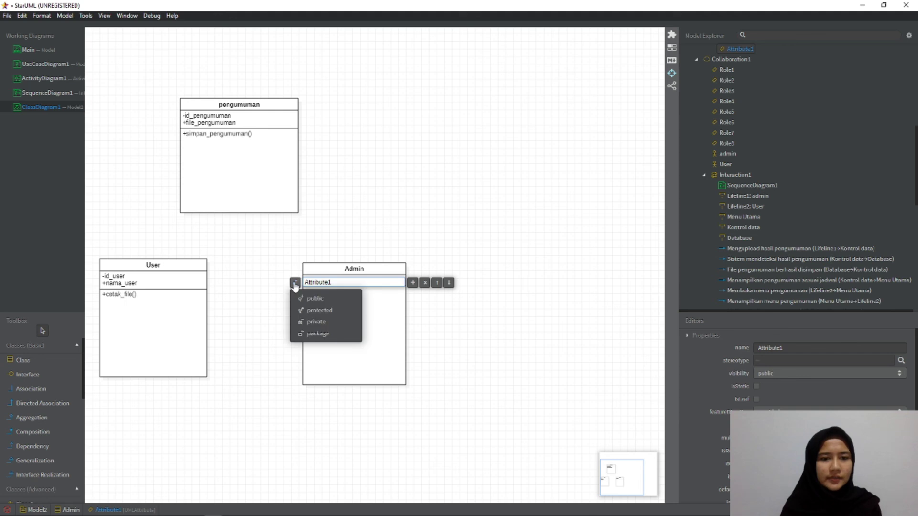
pyautogui.click(309, 323)
pyautogui.doubleClick(331, 283)
pyautogui.write('id_admin')
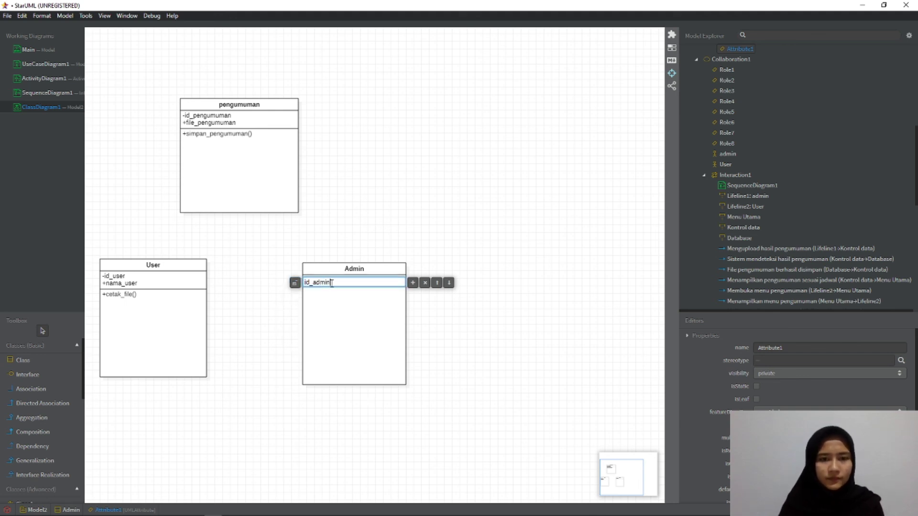
pyautogui.press('Return')
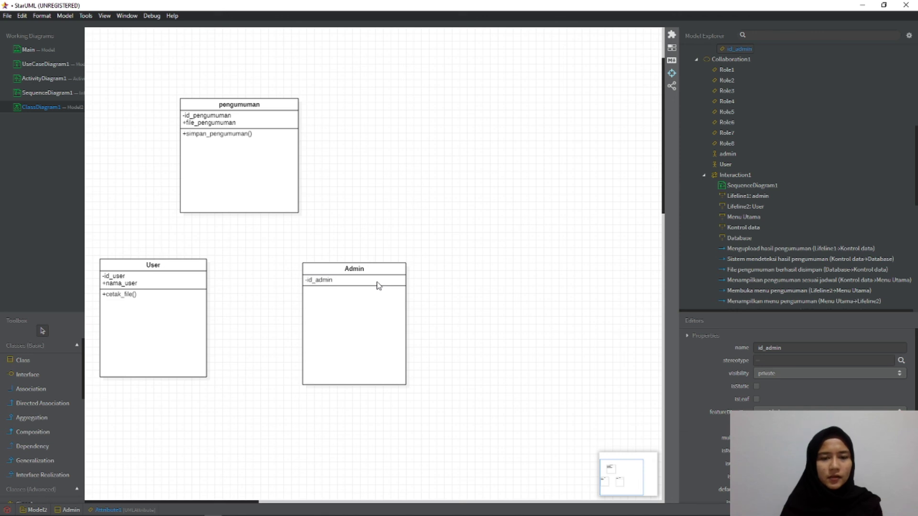
# Add a public attribute named "nama_admin" below id_admin in the Admin class
pyautogui.doubleClick(379, 282)
pyautogui.click(412, 284)
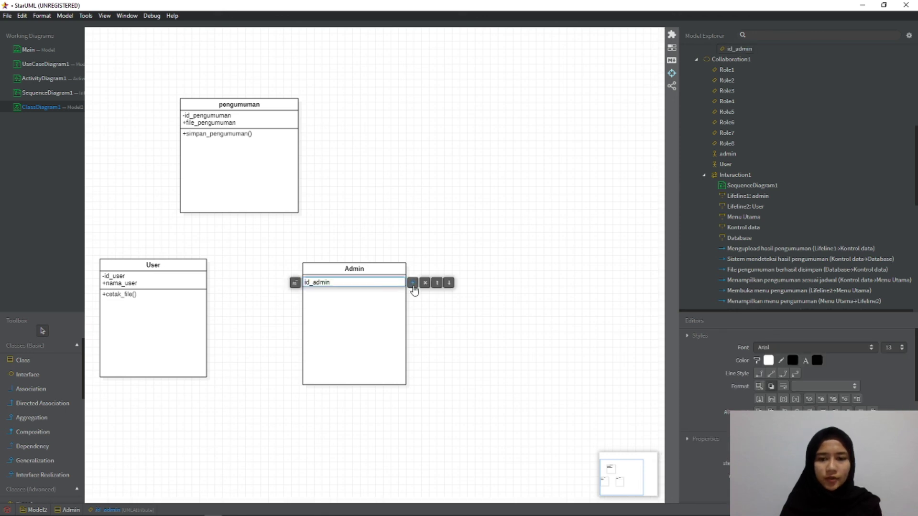
pyautogui.write('nama_admin')
pyautogui.press('Return')
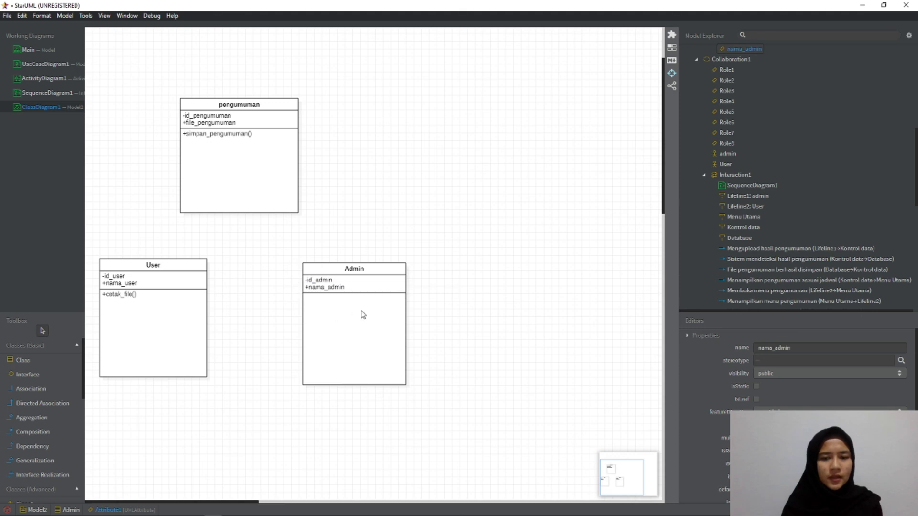
# Add a public operation named "upload_file" to the Admin class
pyautogui.click(391, 275)
pyautogui.doubleClick(392, 274)
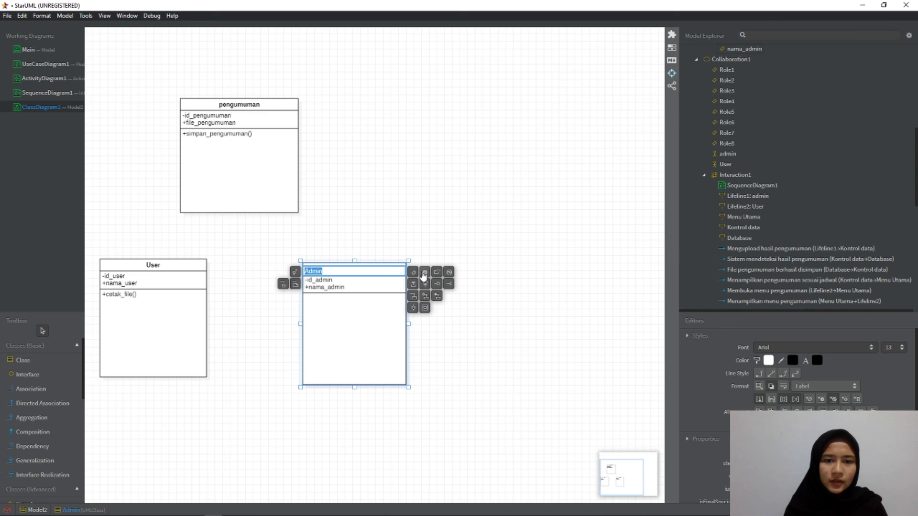
pyautogui.click(422, 276)
pyautogui.write('up')
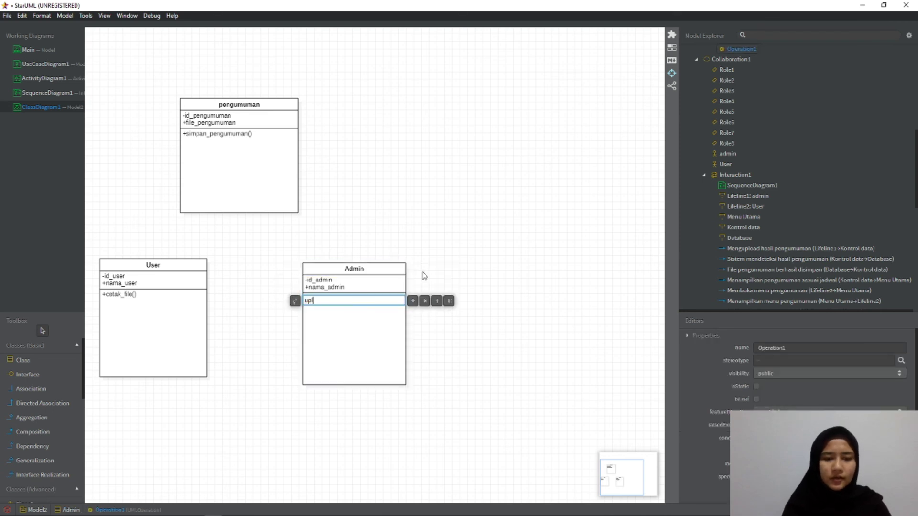
pyautogui.write('load_')
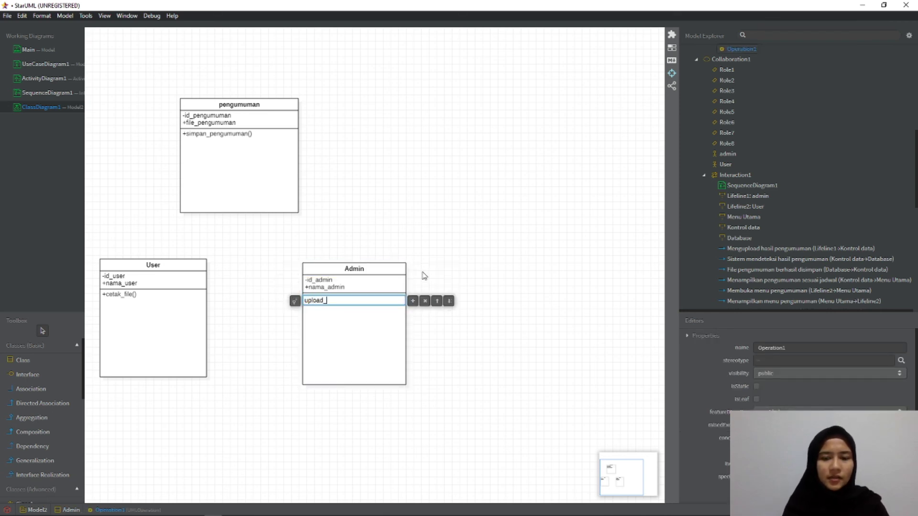
pyautogui.write('file')
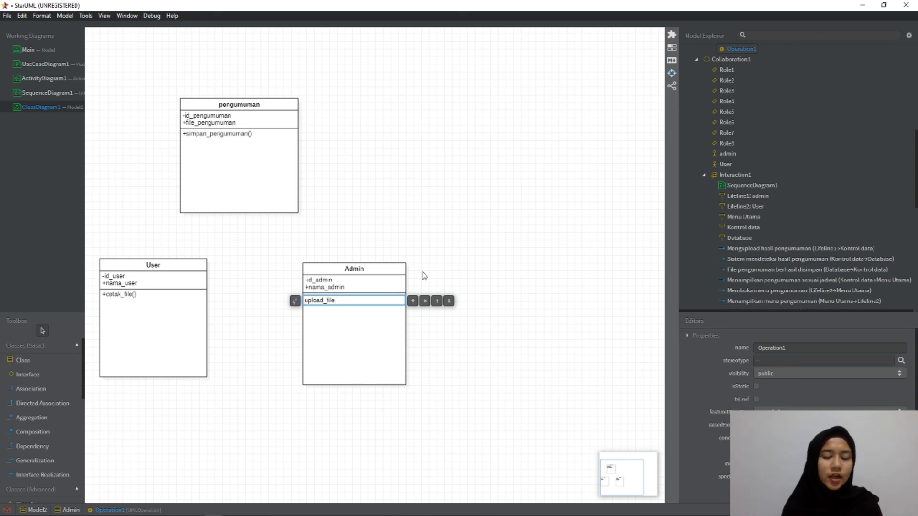
pyautogui.press('Return')
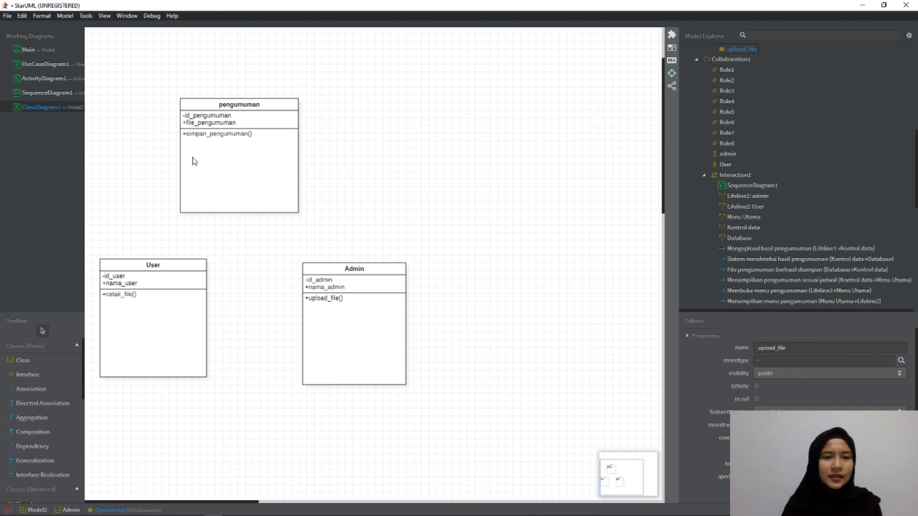
# Draw a generalization from the User class to the pengumuman class and name it "mencetak"
pyautogui.click(86, 234)
pyautogui.moveTo(167, 266); pyautogui.dragTo(216, 208)
pyautogui.click(35, 460)
pyautogui.write('mencetak')
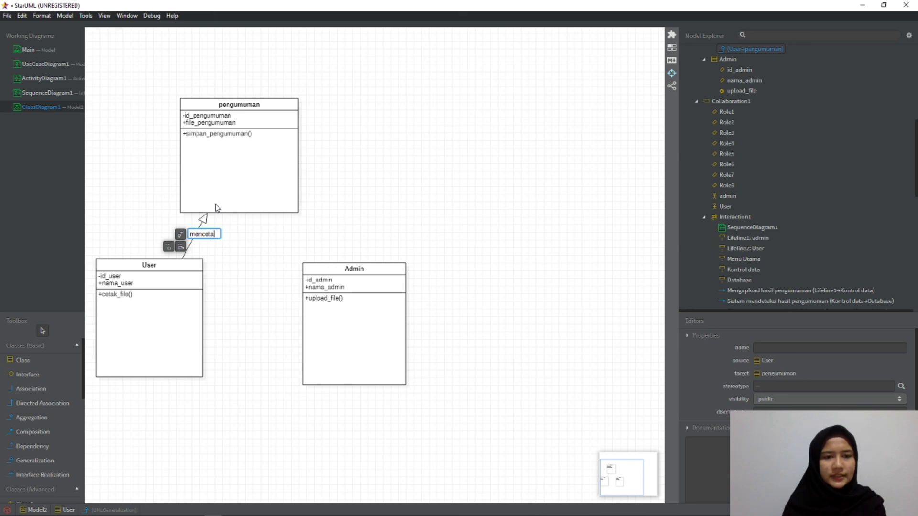
pyautogui.press('Return')
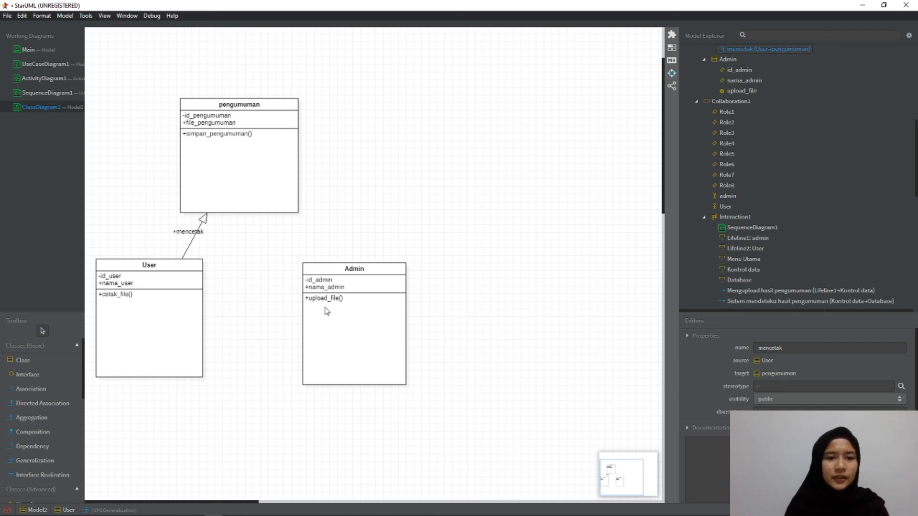
# Draw a generalization from the Admin class to the pengumuman class and name it "mengupload"
pyautogui.click(40, 461)
pyautogui.moveTo(330, 266); pyautogui.dragTo(283, 208)
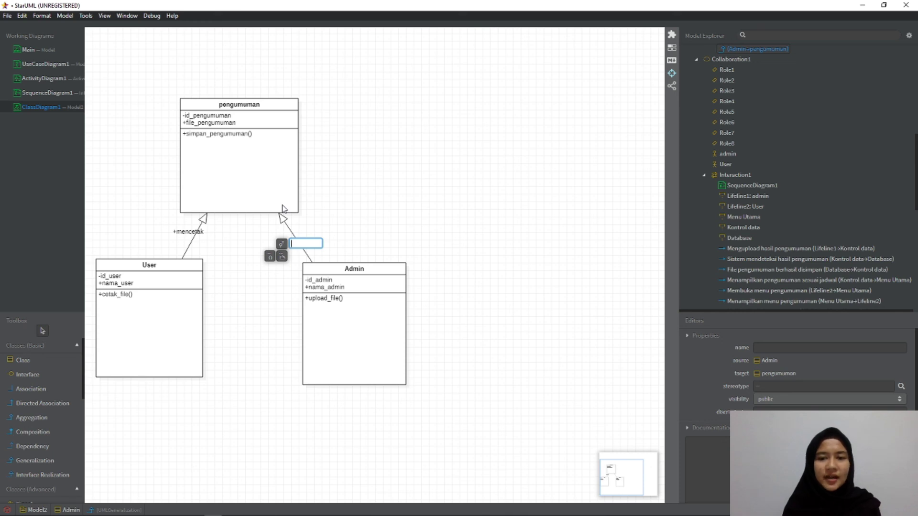
pyautogui.write('mengupload')
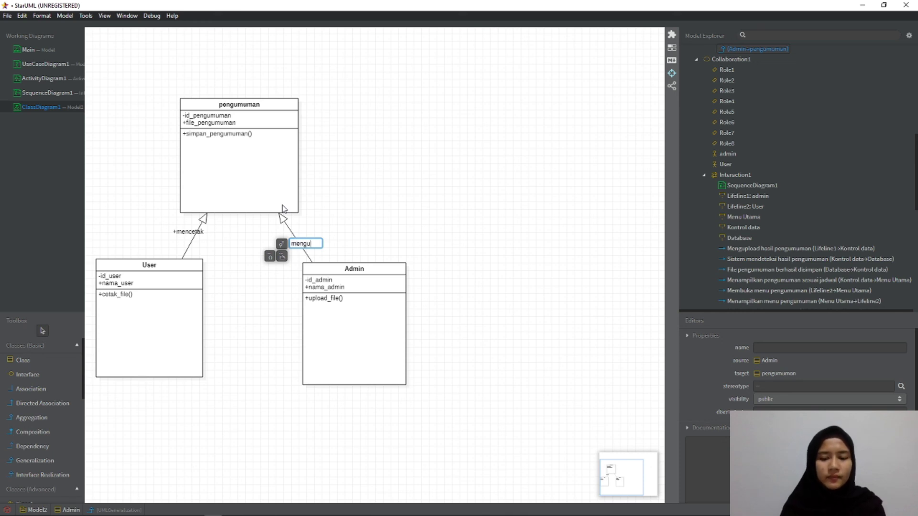
pyautogui.press('Return')
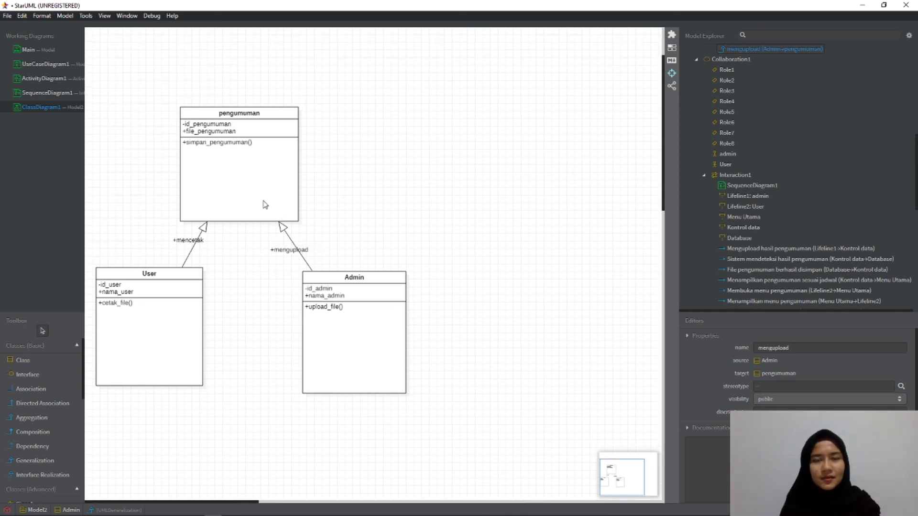